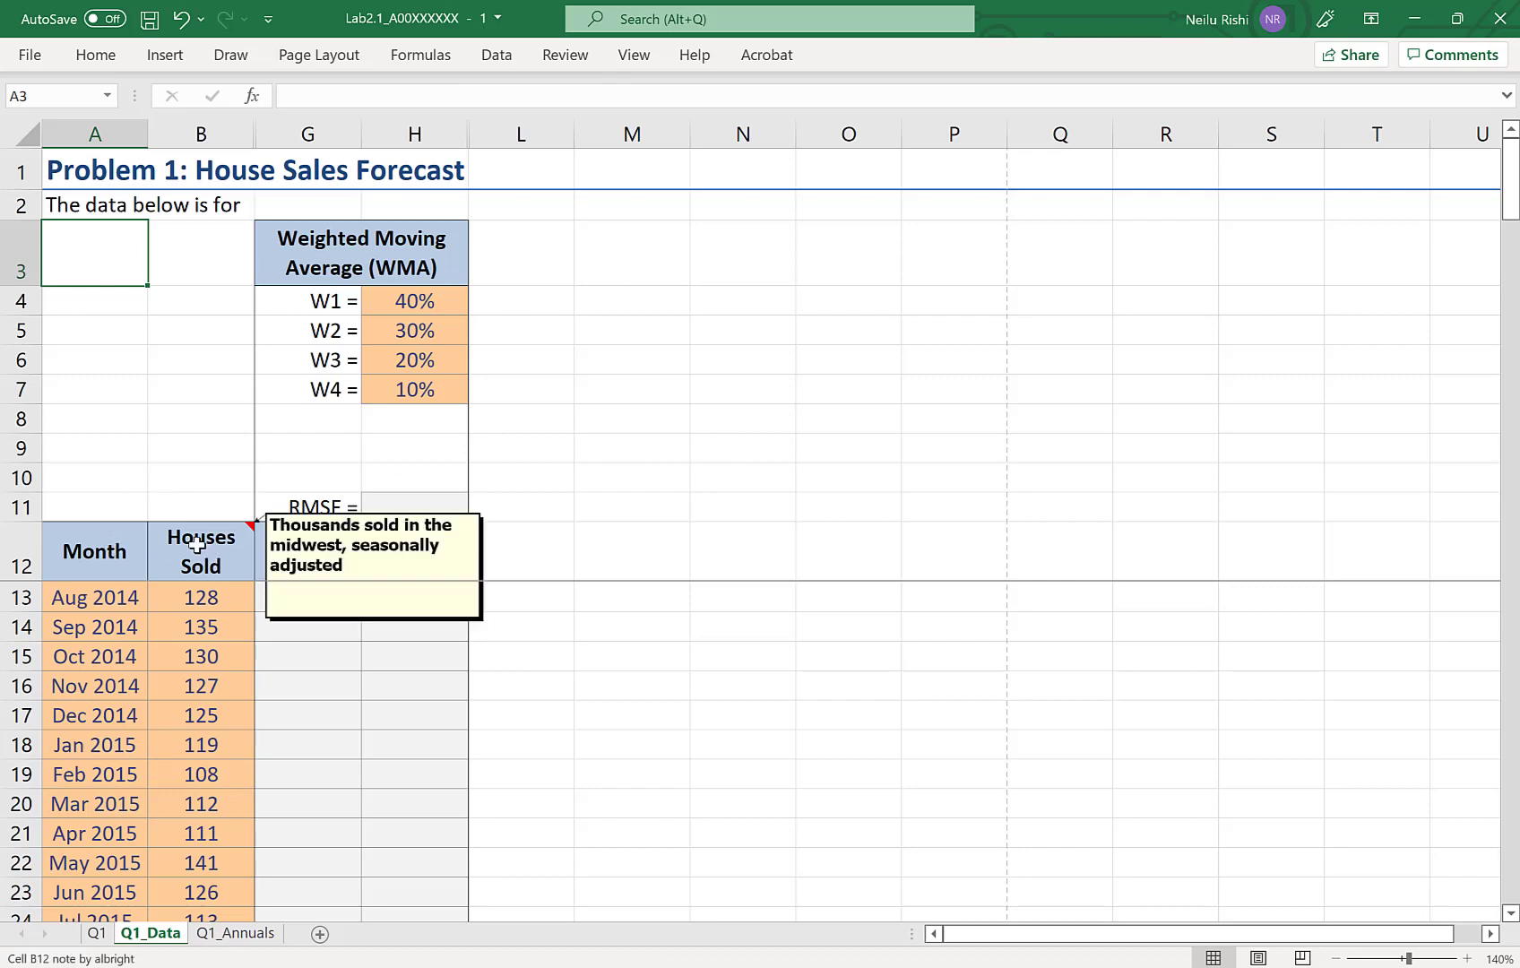
Review the Houses Sold data from Aug 2014 to the last value, Dec 2021's 186.
{"action": "left_click", "coordinate": [70, 601]}
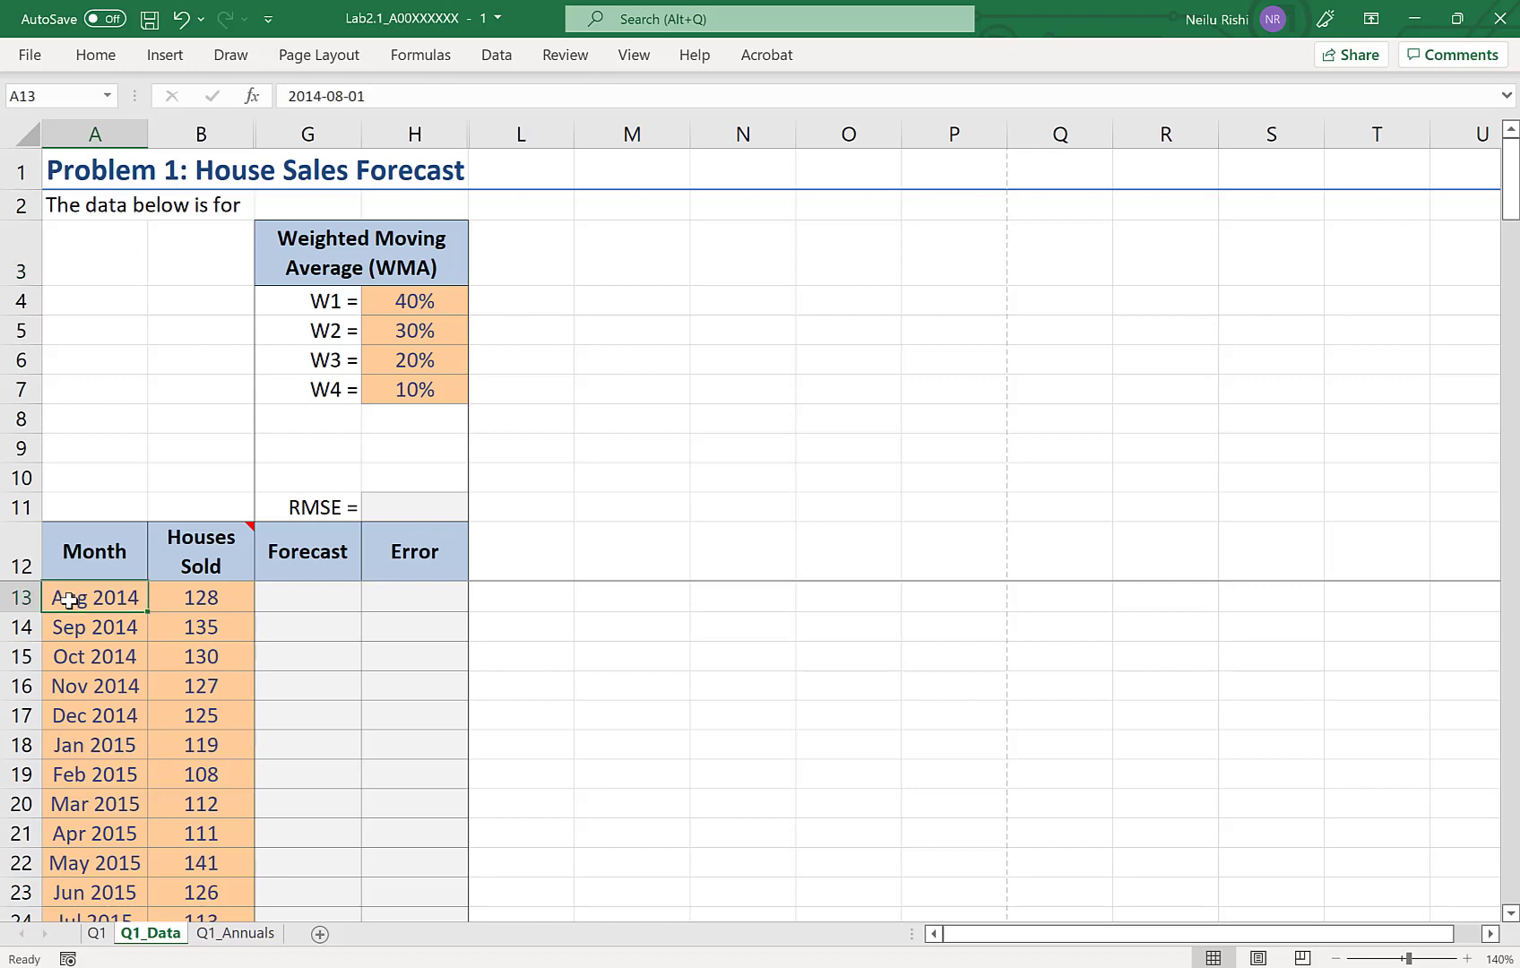
{"action": "key", "text": "ctrl+Down"}
{"action": "key", "text": "Up"}
{"action": "key", "text": "Up"}
{"action": "key", "text": "Up"}
{"action": "key", "text": "Up"}
{"action": "key", "text": "Up"}
{"action": "key", "text": "Up"}
{"action": "key", "text": "Up"}
{"action": "key", "text": "Up"}
{"action": "key", "text": "Up"}
{"action": "key", "text": "Up"}
{"action": "key", "text": "Up"}
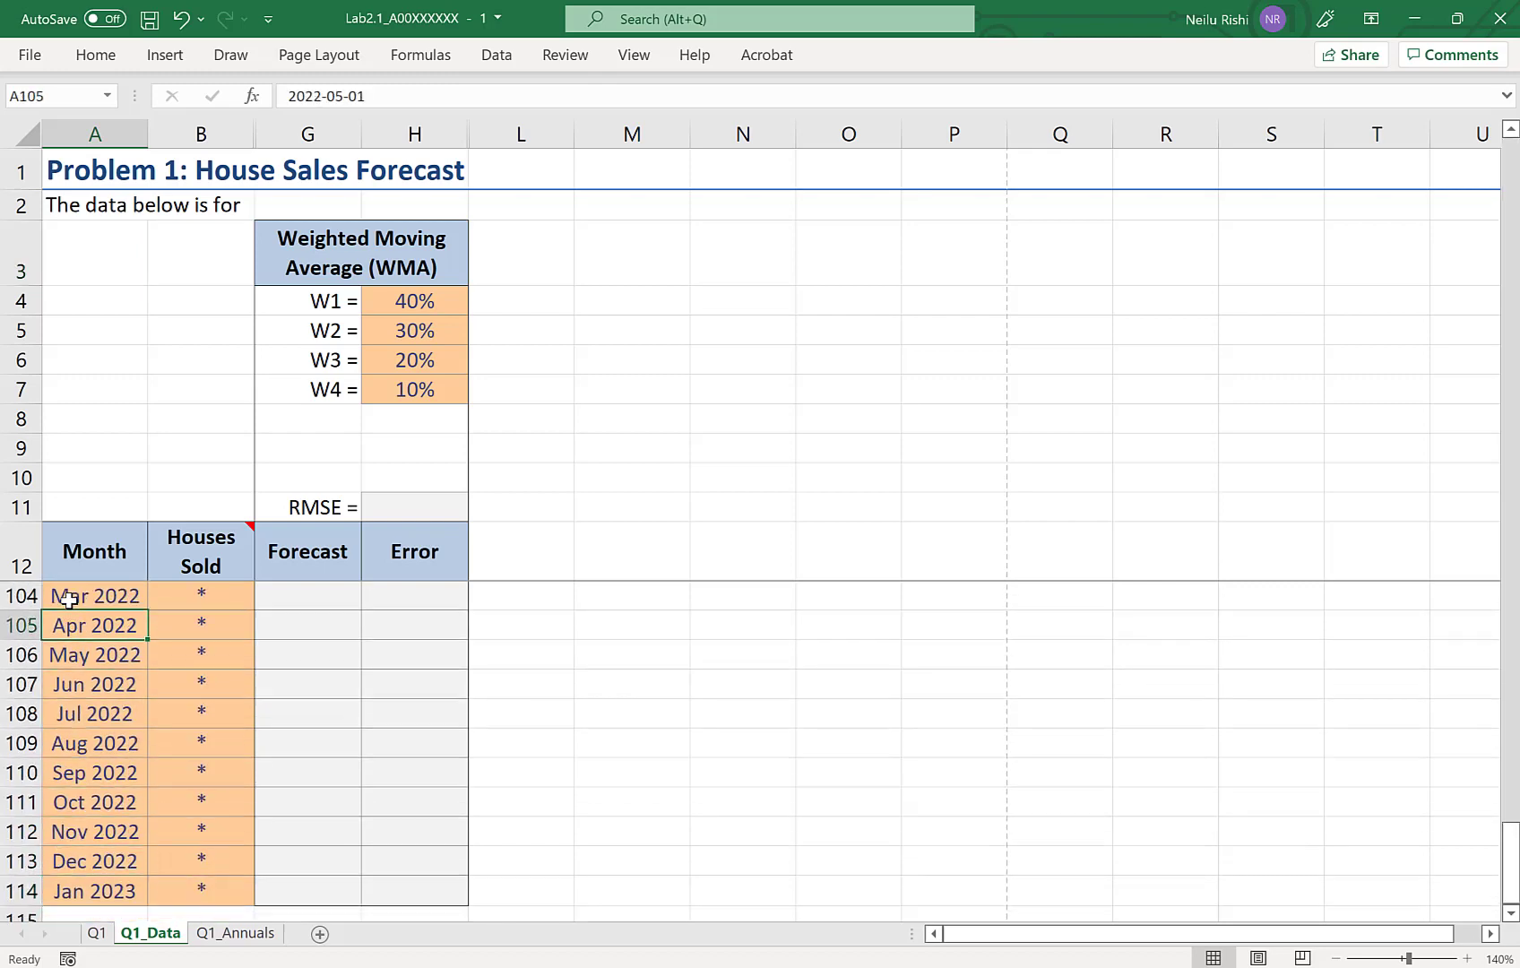
{"action": "key", "text": "Up"}
{"action": "key", "text": "Up"}
{"action": "key", "text": "Up"}
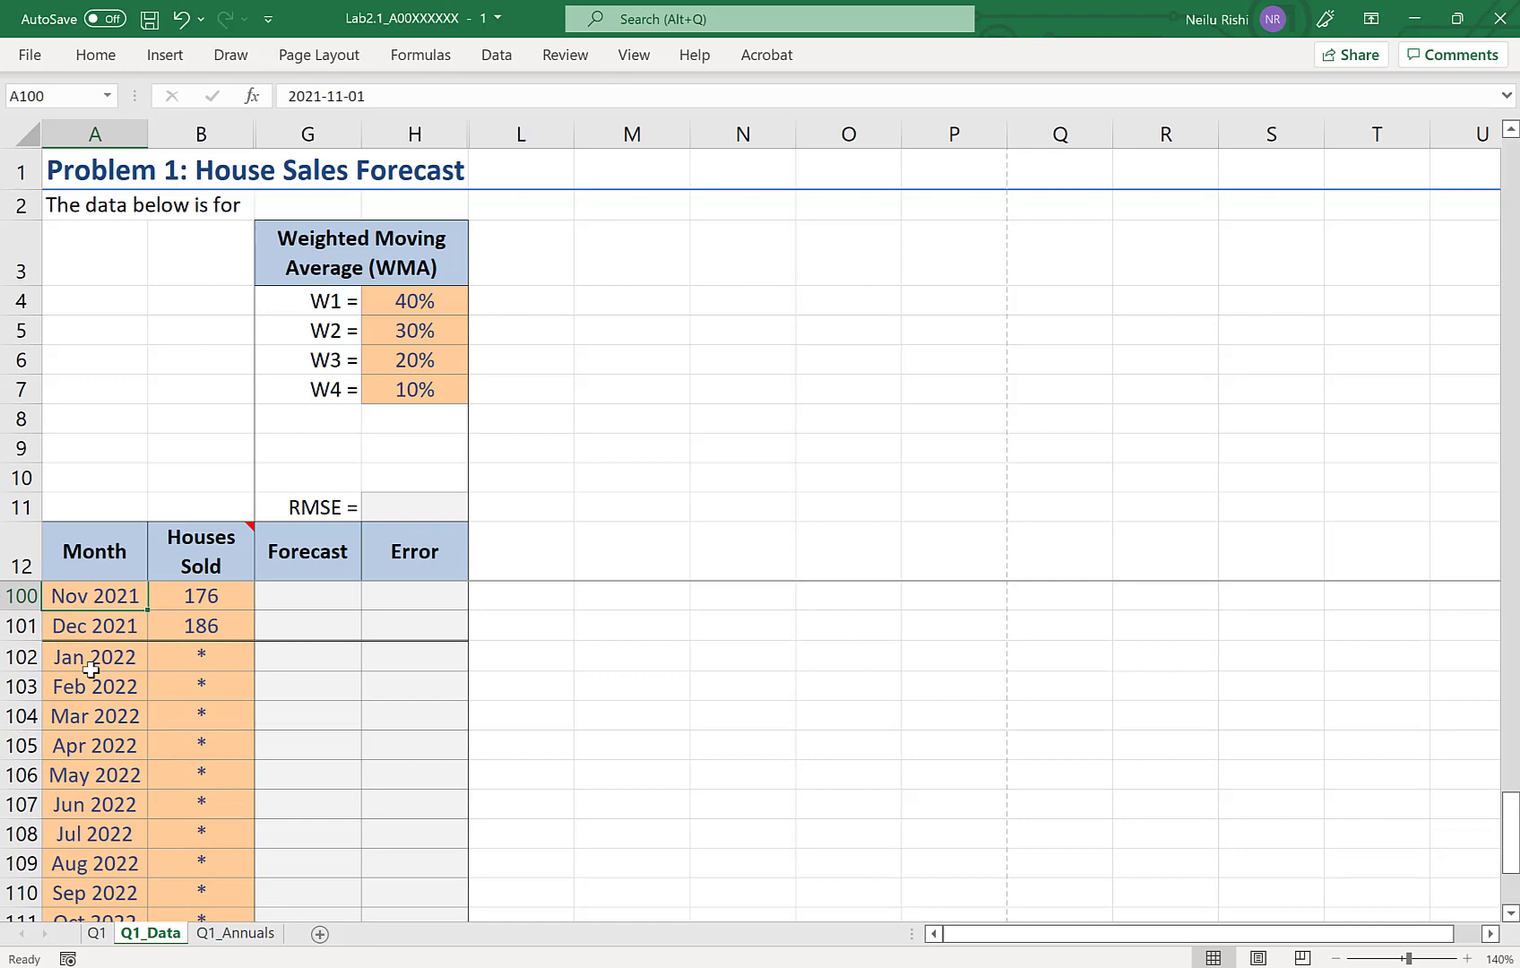
{"action": "left_click", "coordinate": [191, 632]}
{"action": "key", "text": "ctrl+Up"}
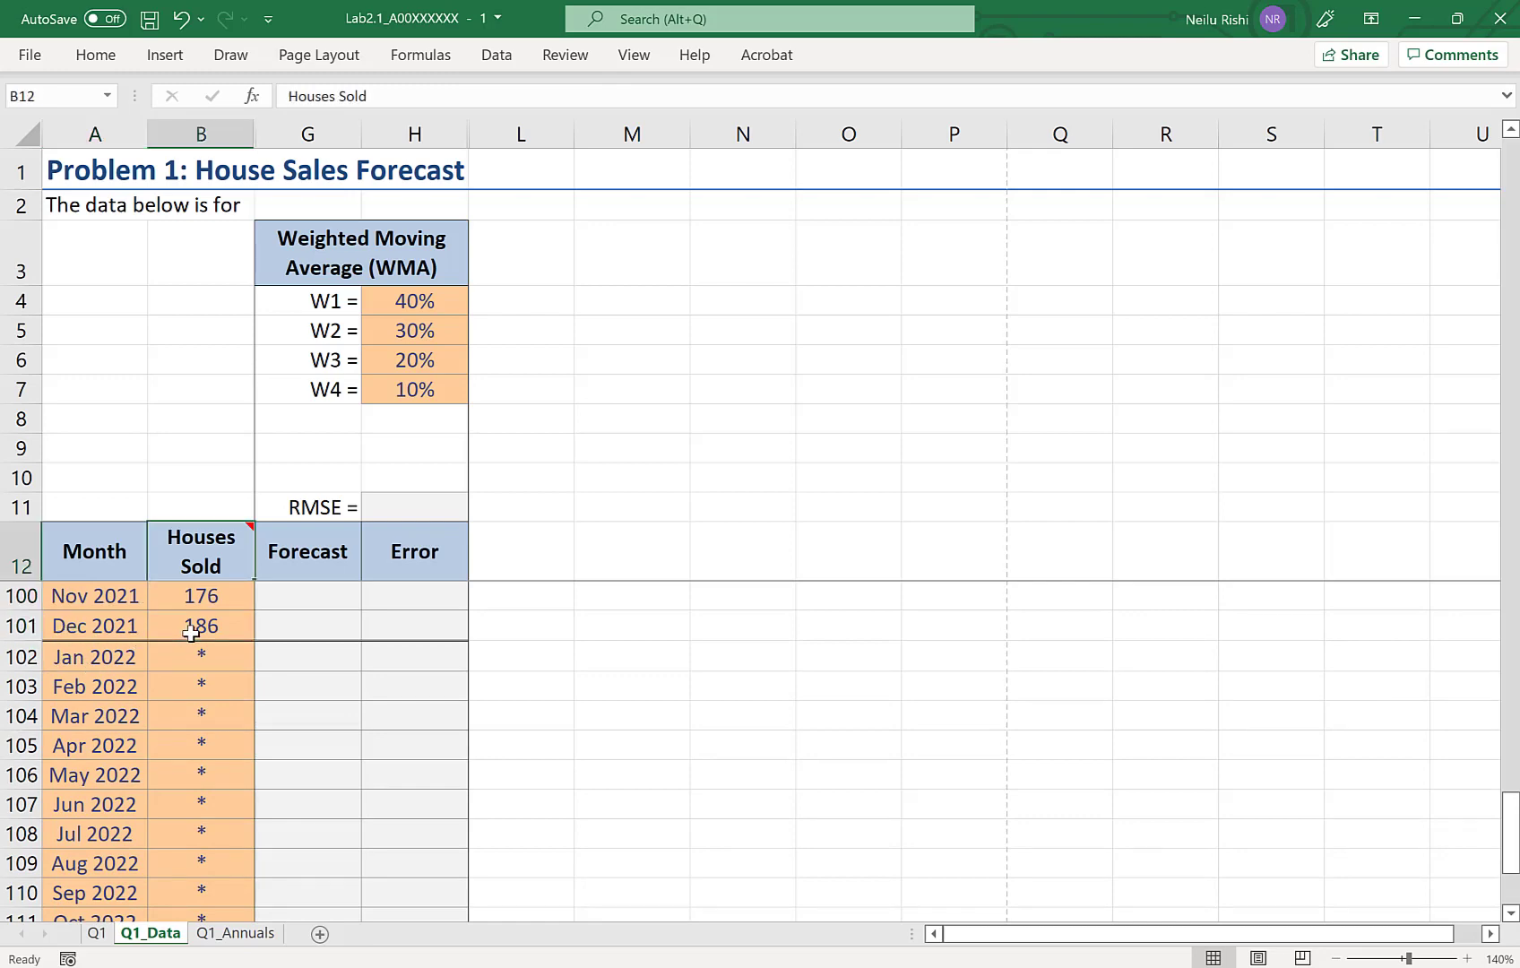
{"action": "key", "text": "Down"}
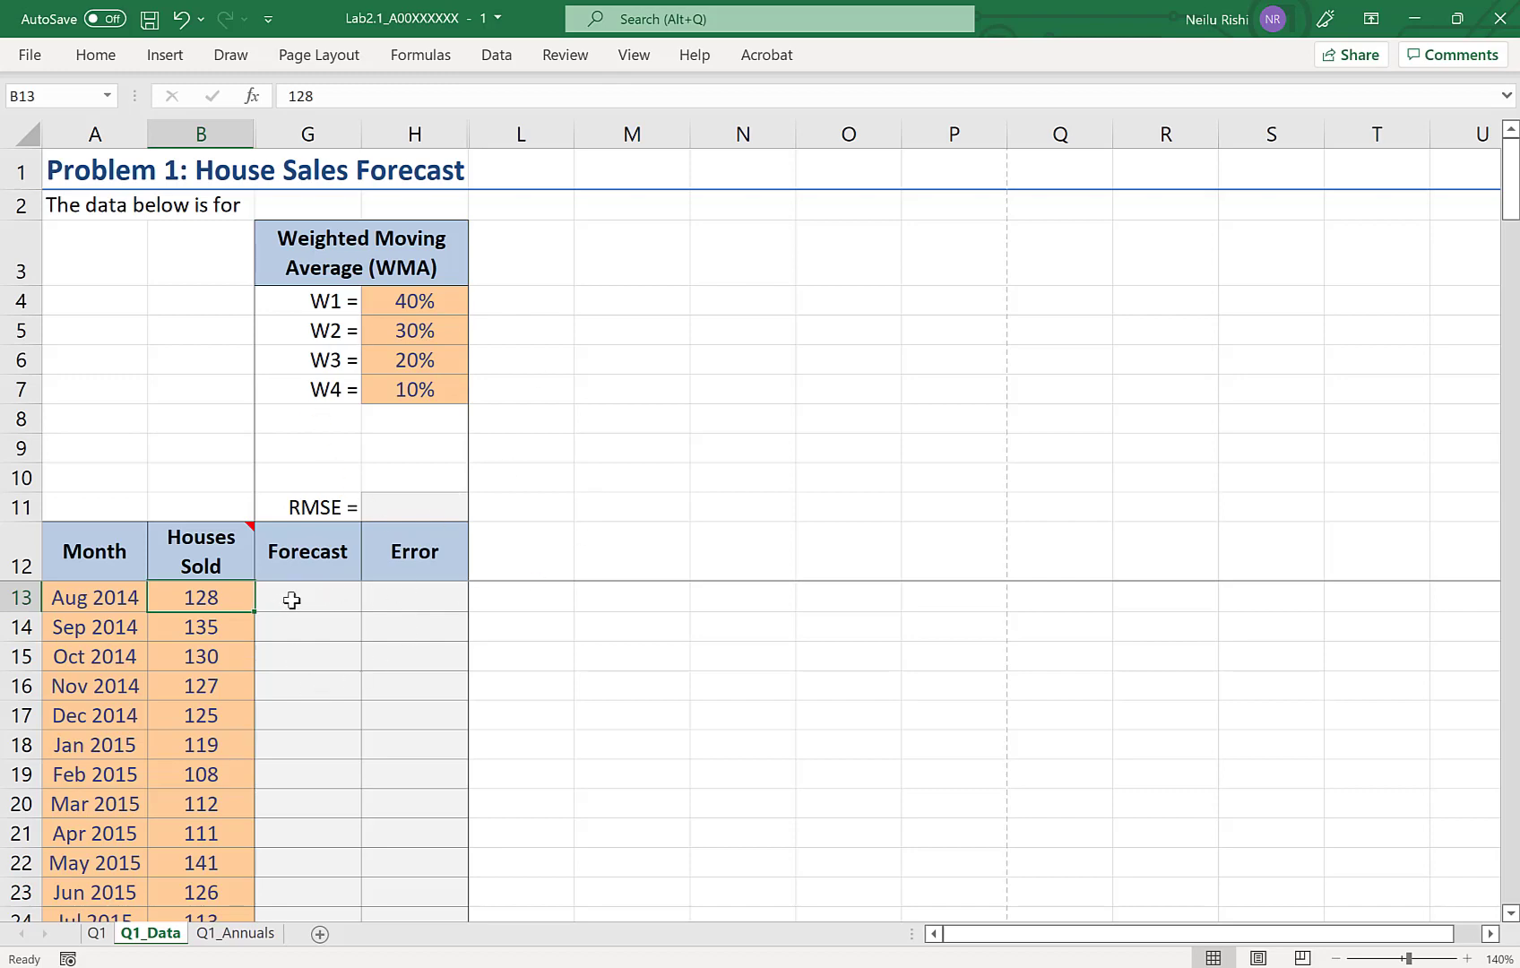
Put an asterisk in each Aug–Nov 2014 Forecast cell, starting at G13.
{"action": "left_click", "coordinate": [292, 599]}
{"action": "type", "text": "*"}
{"action": "key", "text": "Return"}
{"action": "type", "text": "*"}
{"action": "key", "text": "Return"}
{"action": "type", "text": "*"}
{"action": "key", "text": "Return"}
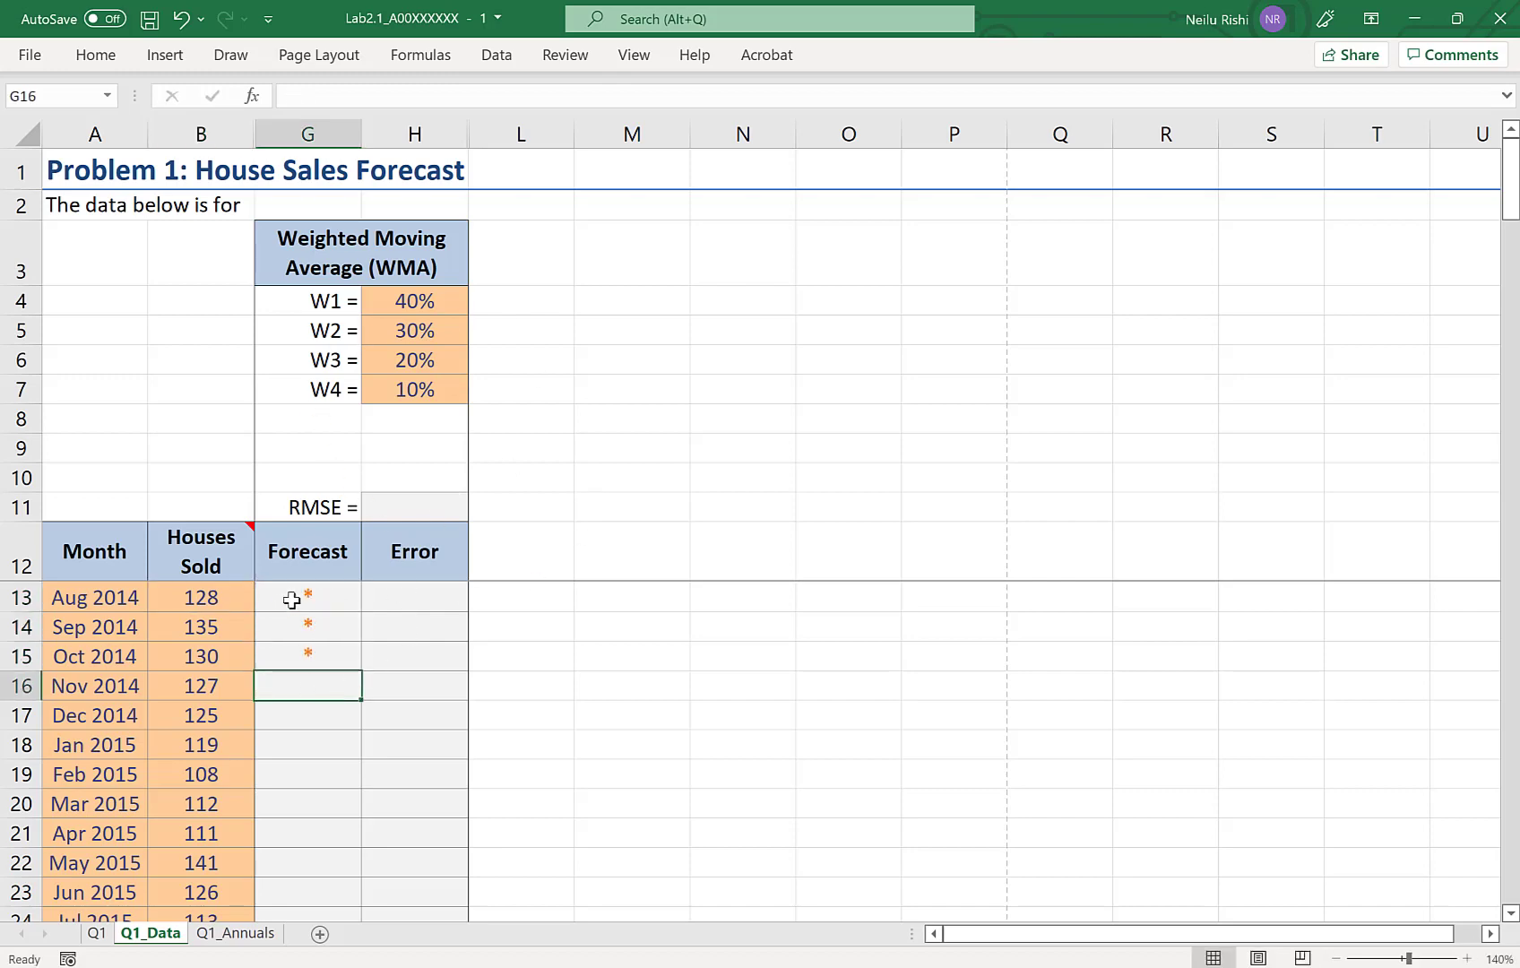
{"action": "type", "text": "*"}
{"action": "key", "text": "Return"}
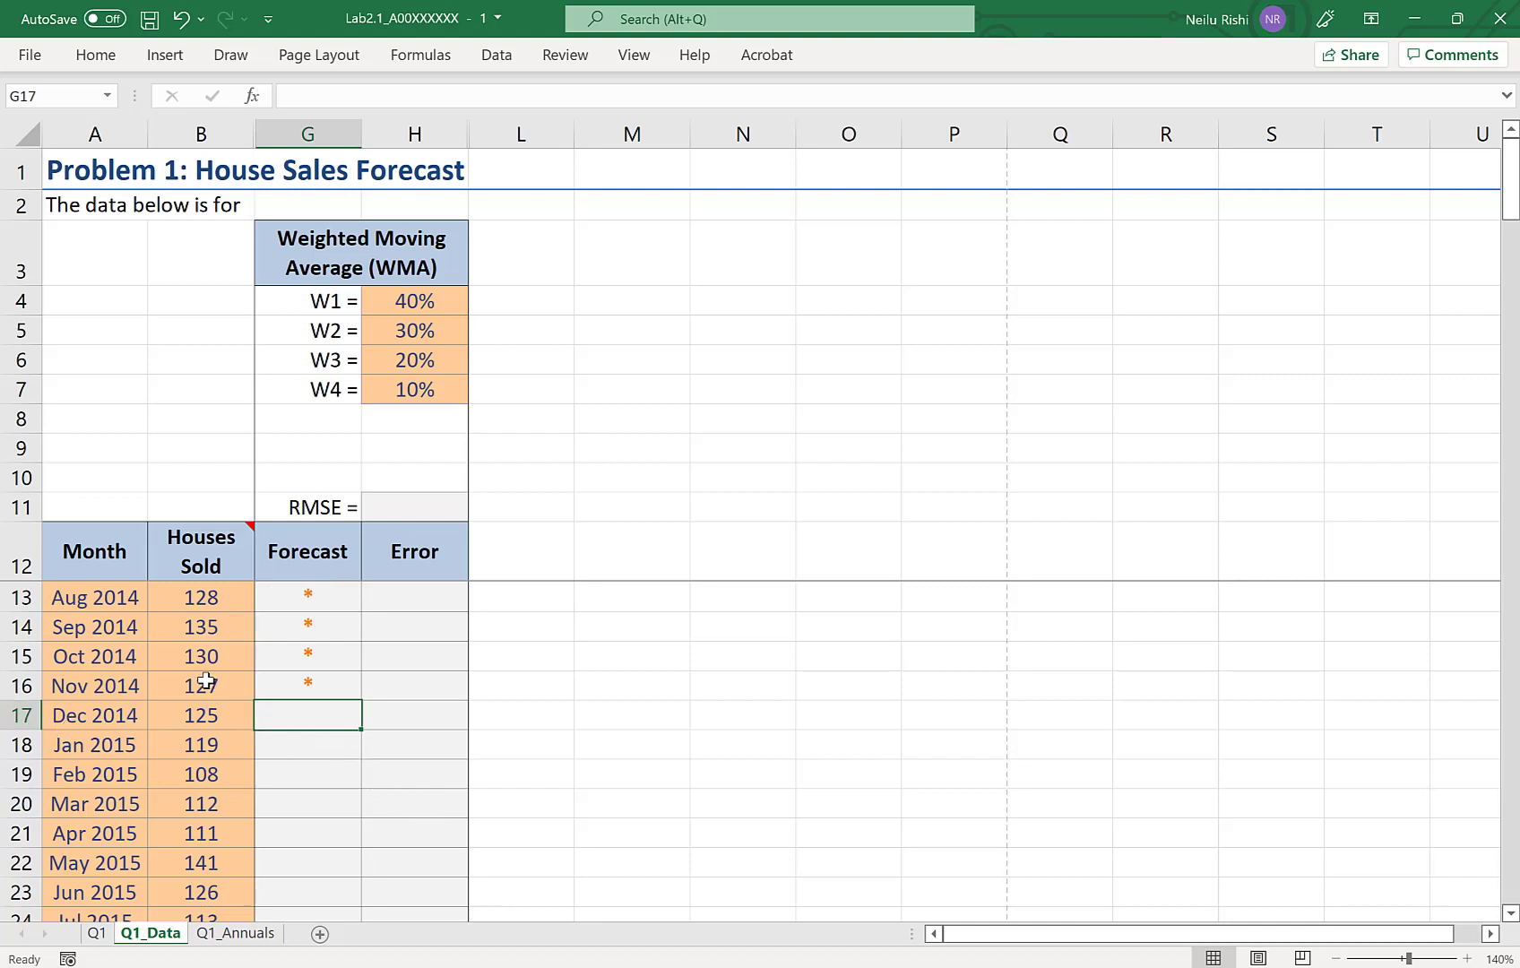
{"action": "left_click_drag", "start_coordinate": [203, 683], "coordinate": [197, 595]}
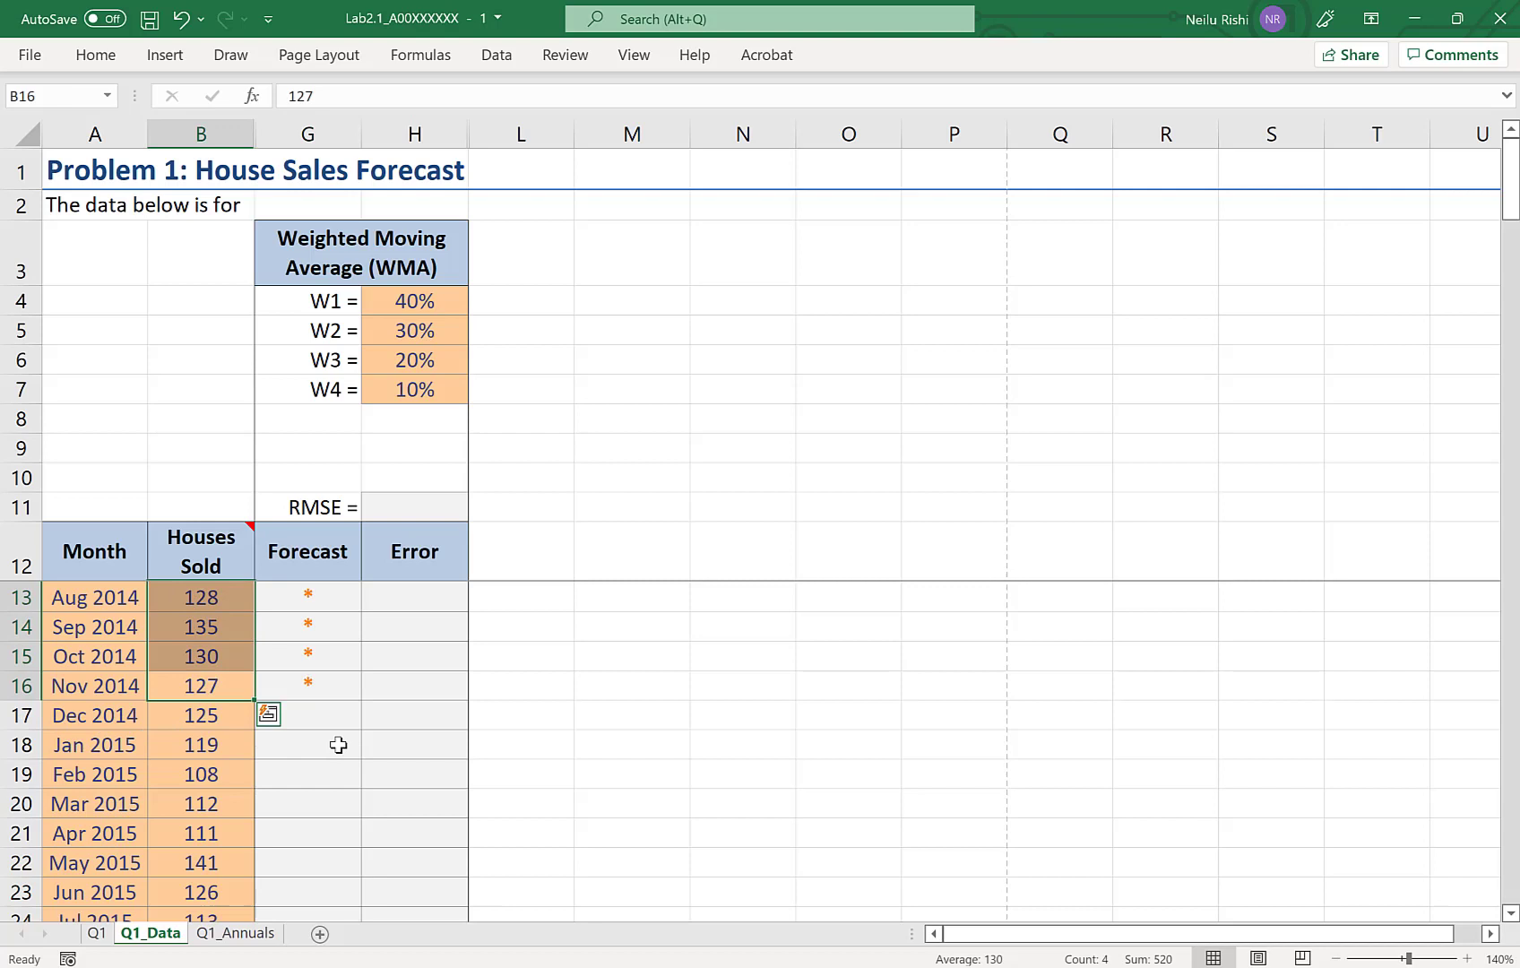
{"action": "left_click", "coordinate": [328, 716]}
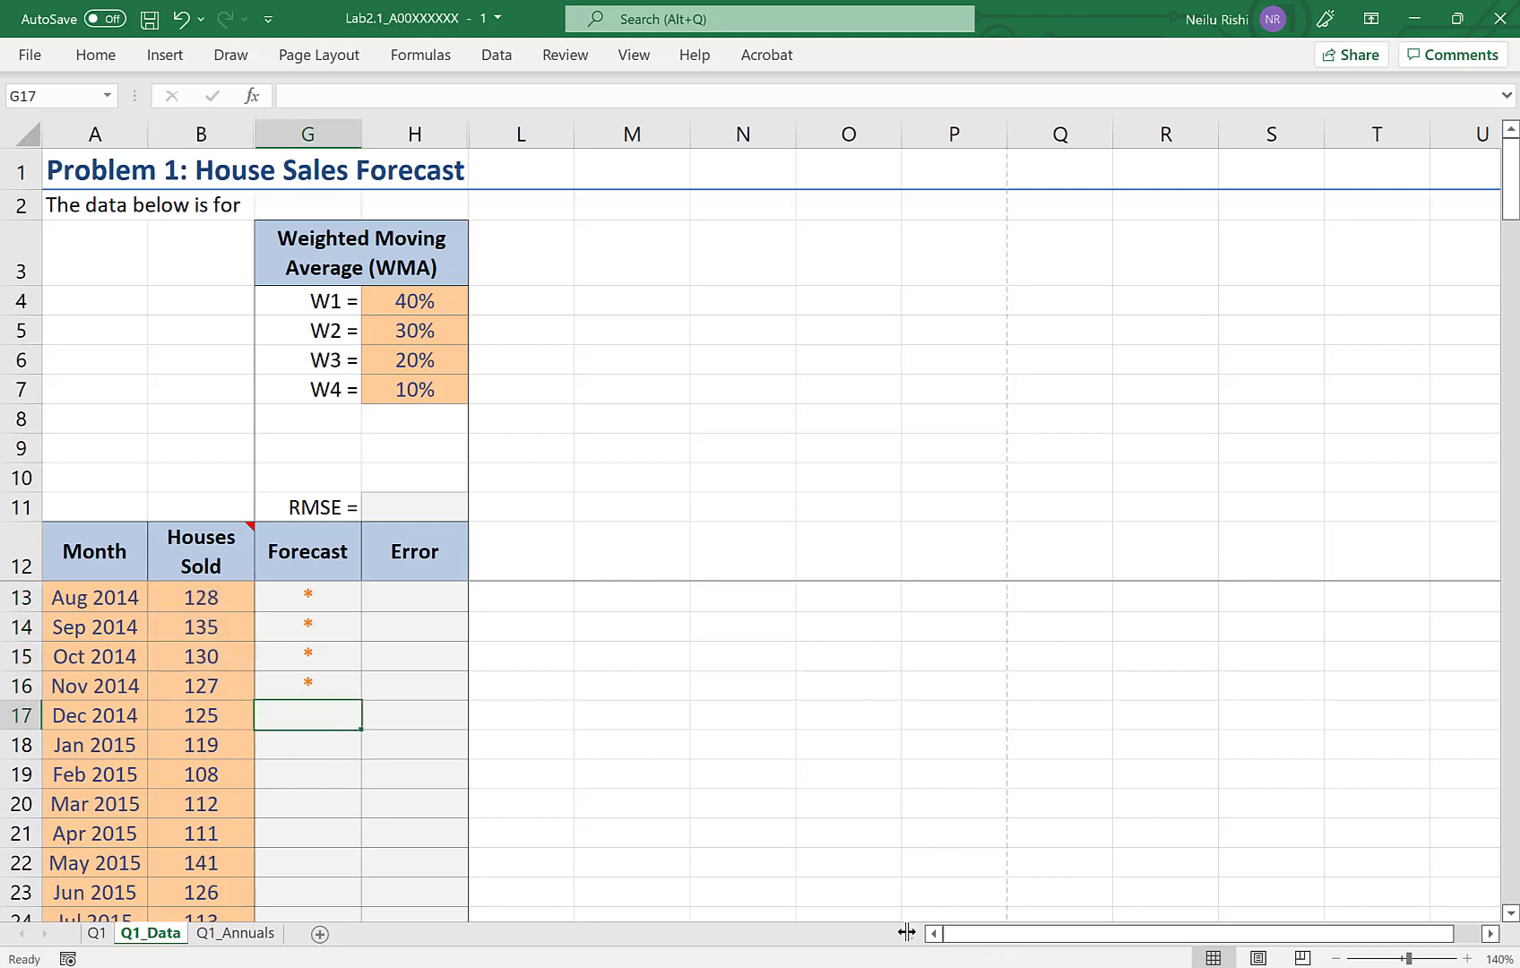
Start the G17 formula with =$H$4*B16+$H$5*B15 for the W1 and W2 terms.
{"action": "type", "text": "="}
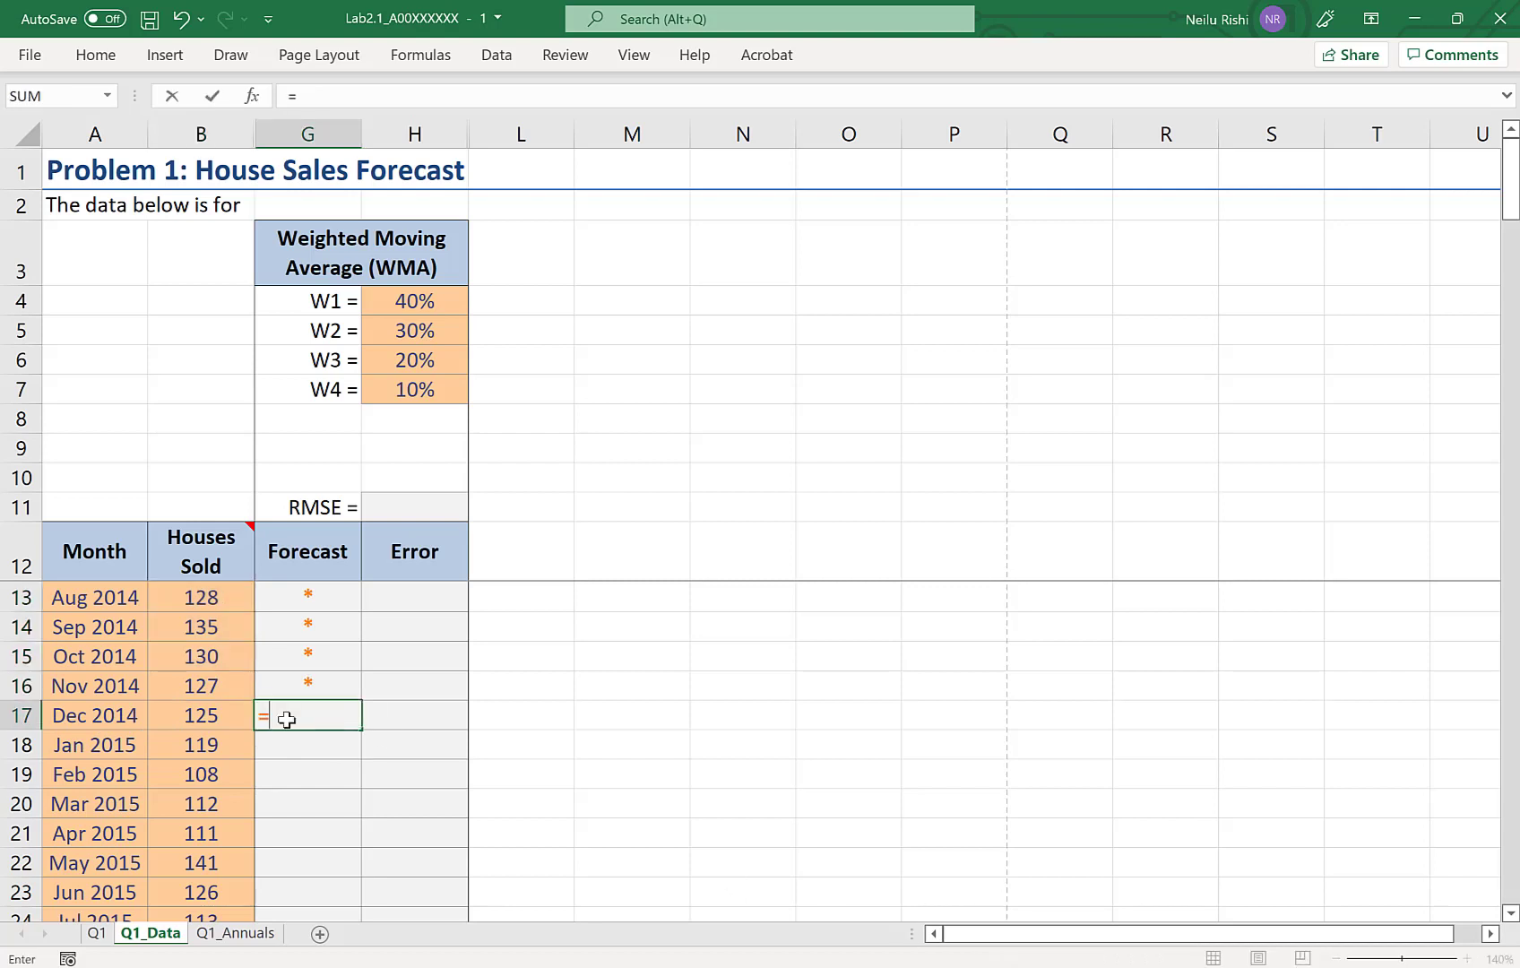
{"action": "left_click", "coordinate": [408, 299]}
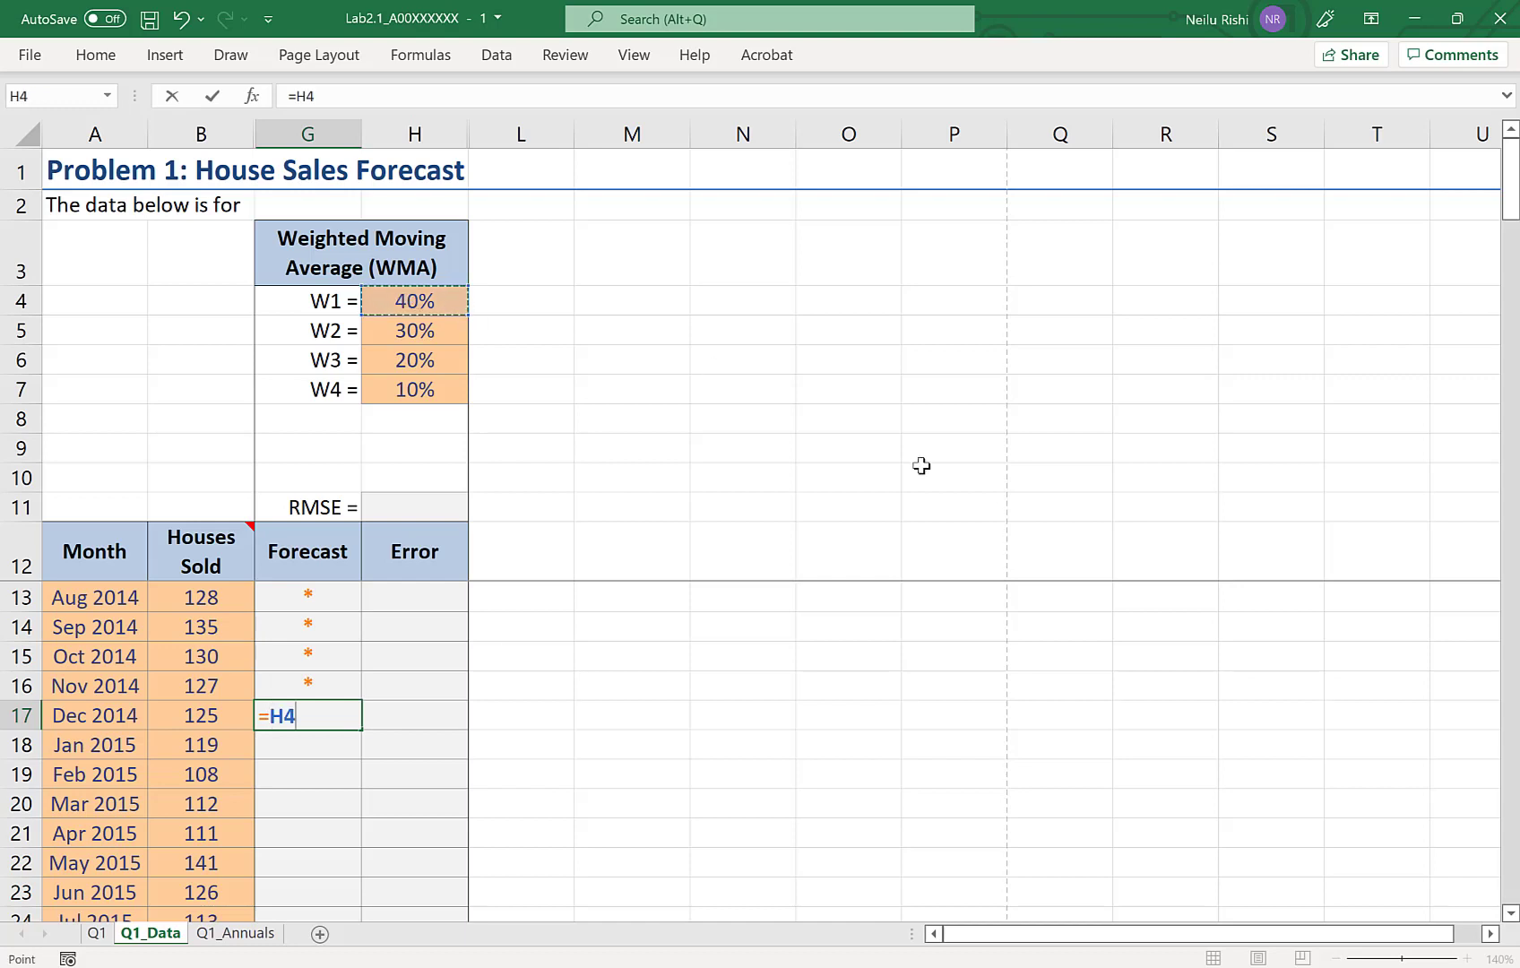
{"action": "key", "text": "F4"}
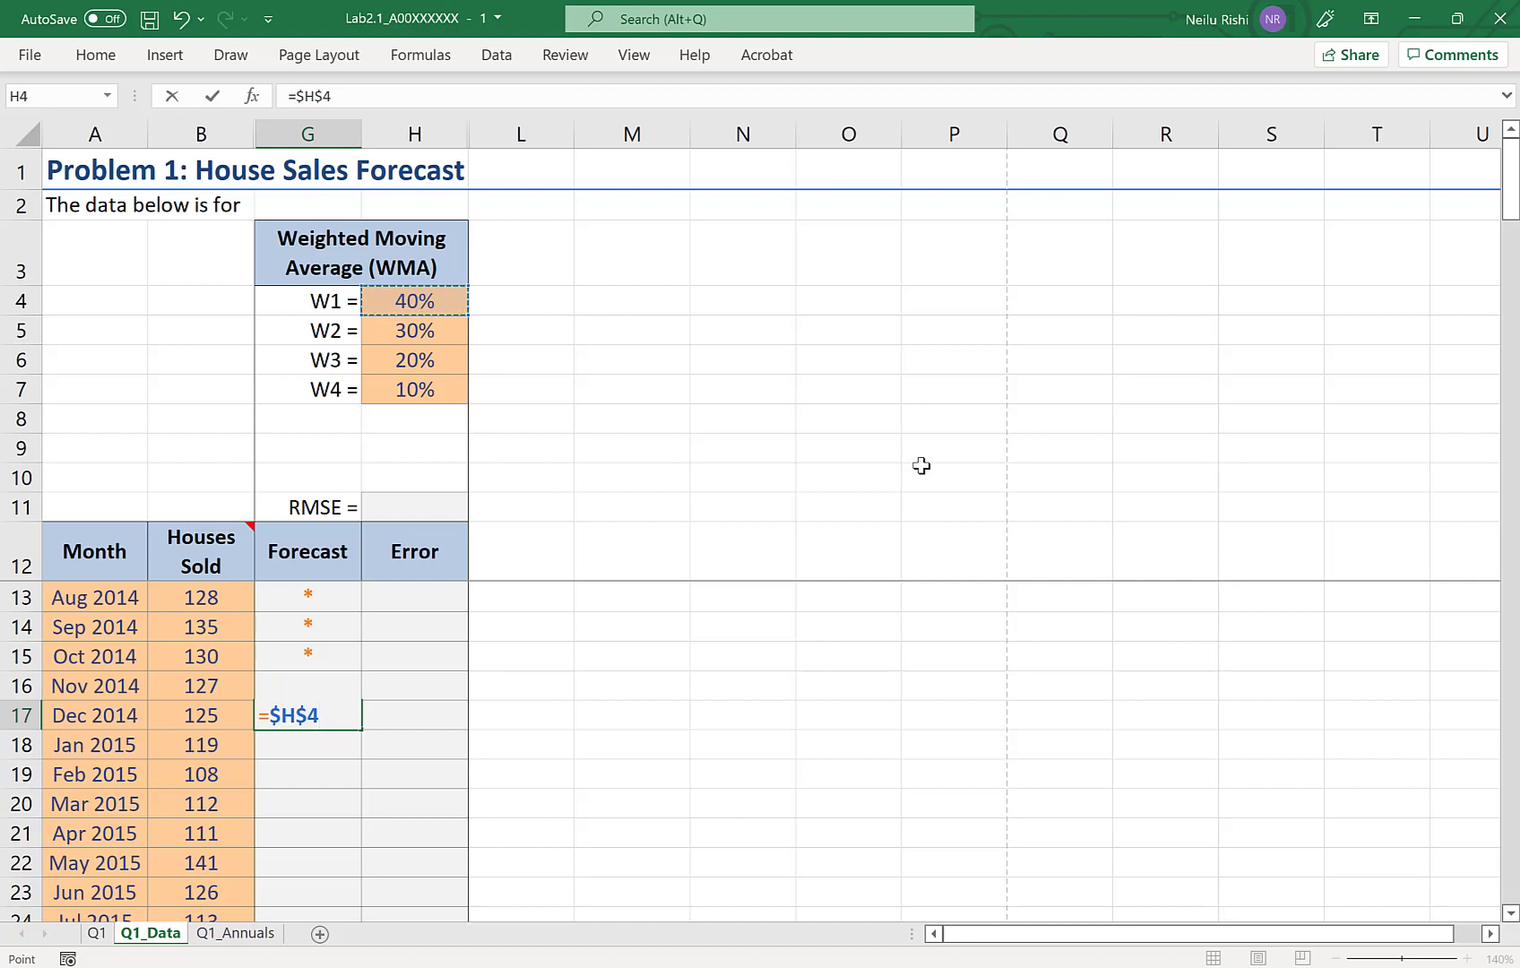
{"action": "type", "text": "*"}
{"action": "left_click", "coordinate": [189, 687]}
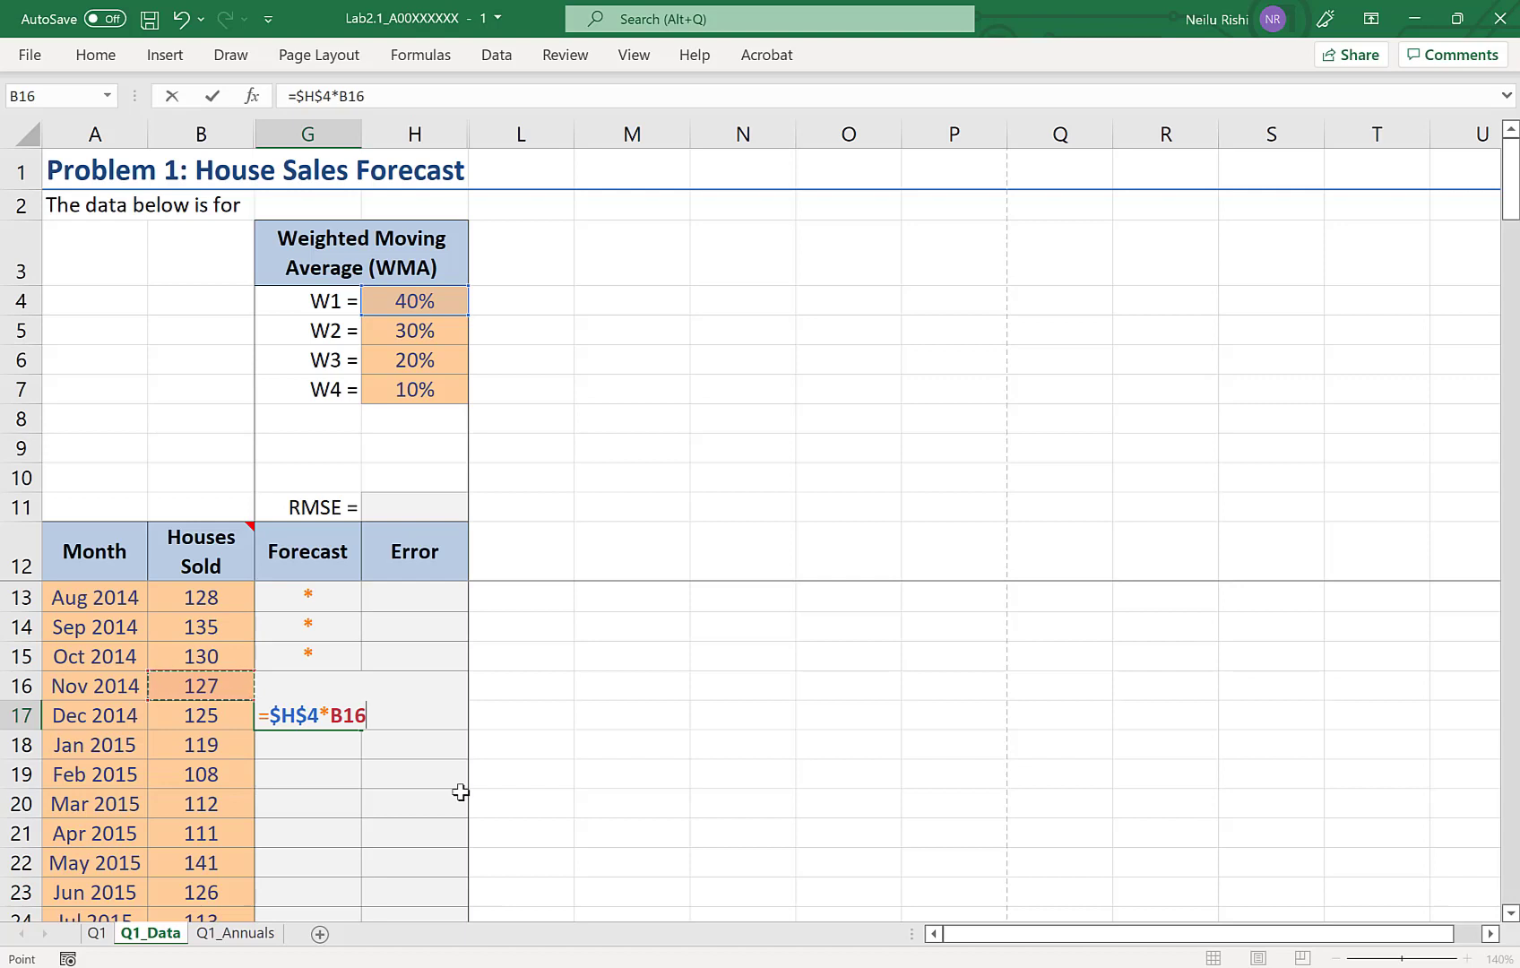
{"action": "type", "text": "+"}
{"action": "left_click", "coordinate": [408, 334]}
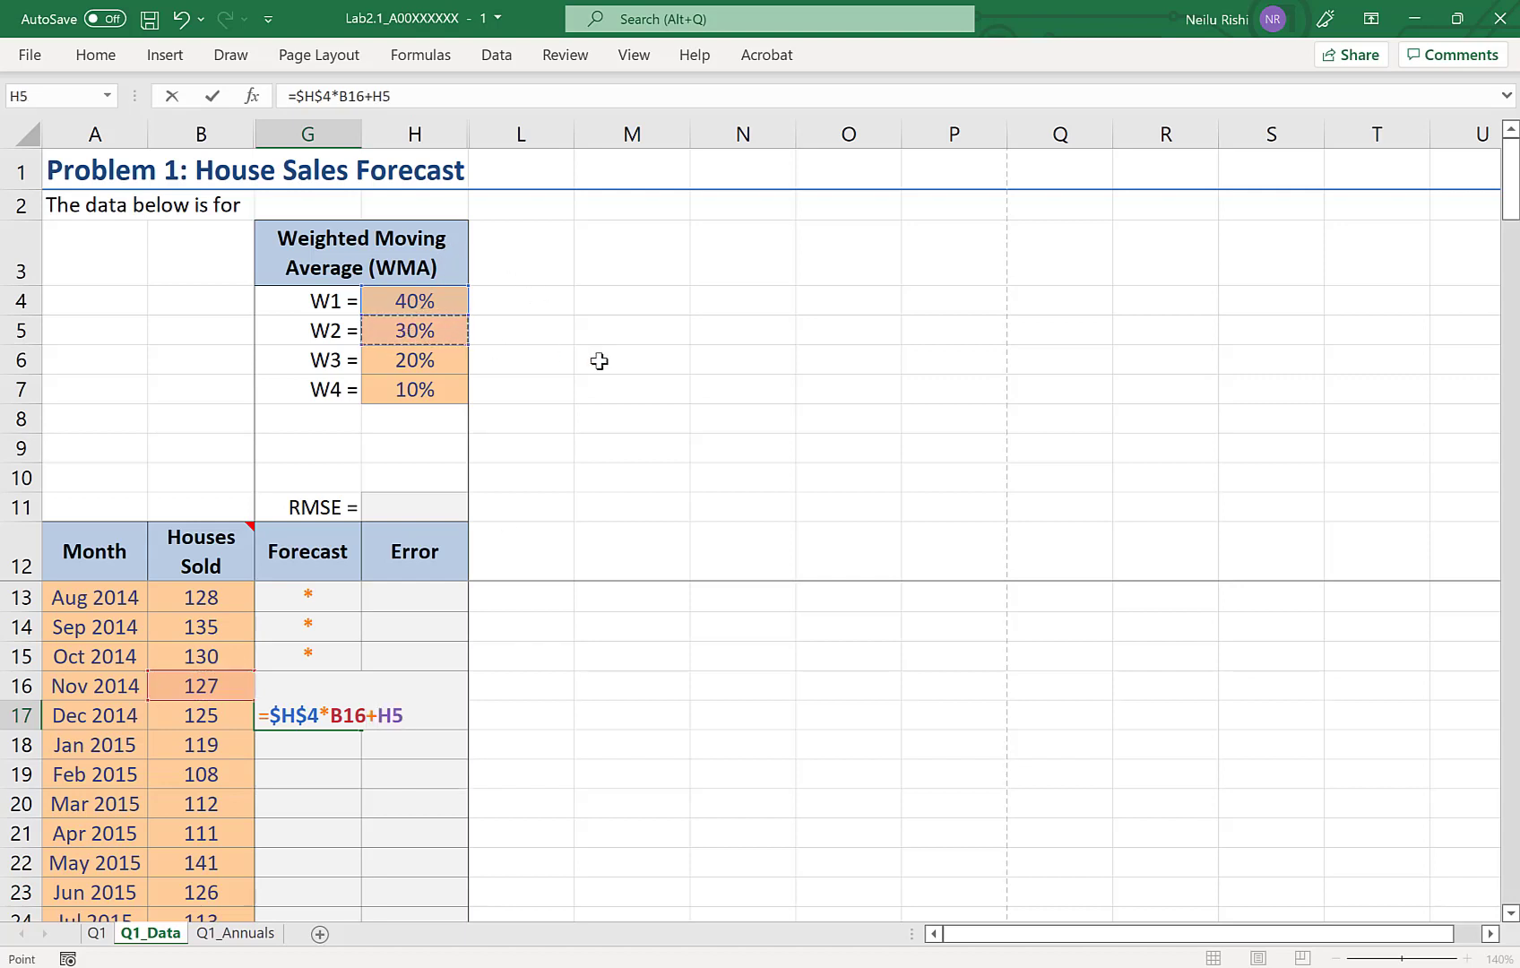
{"action": "key", "text": "F4"}
{"action": "type", "text": "*"}
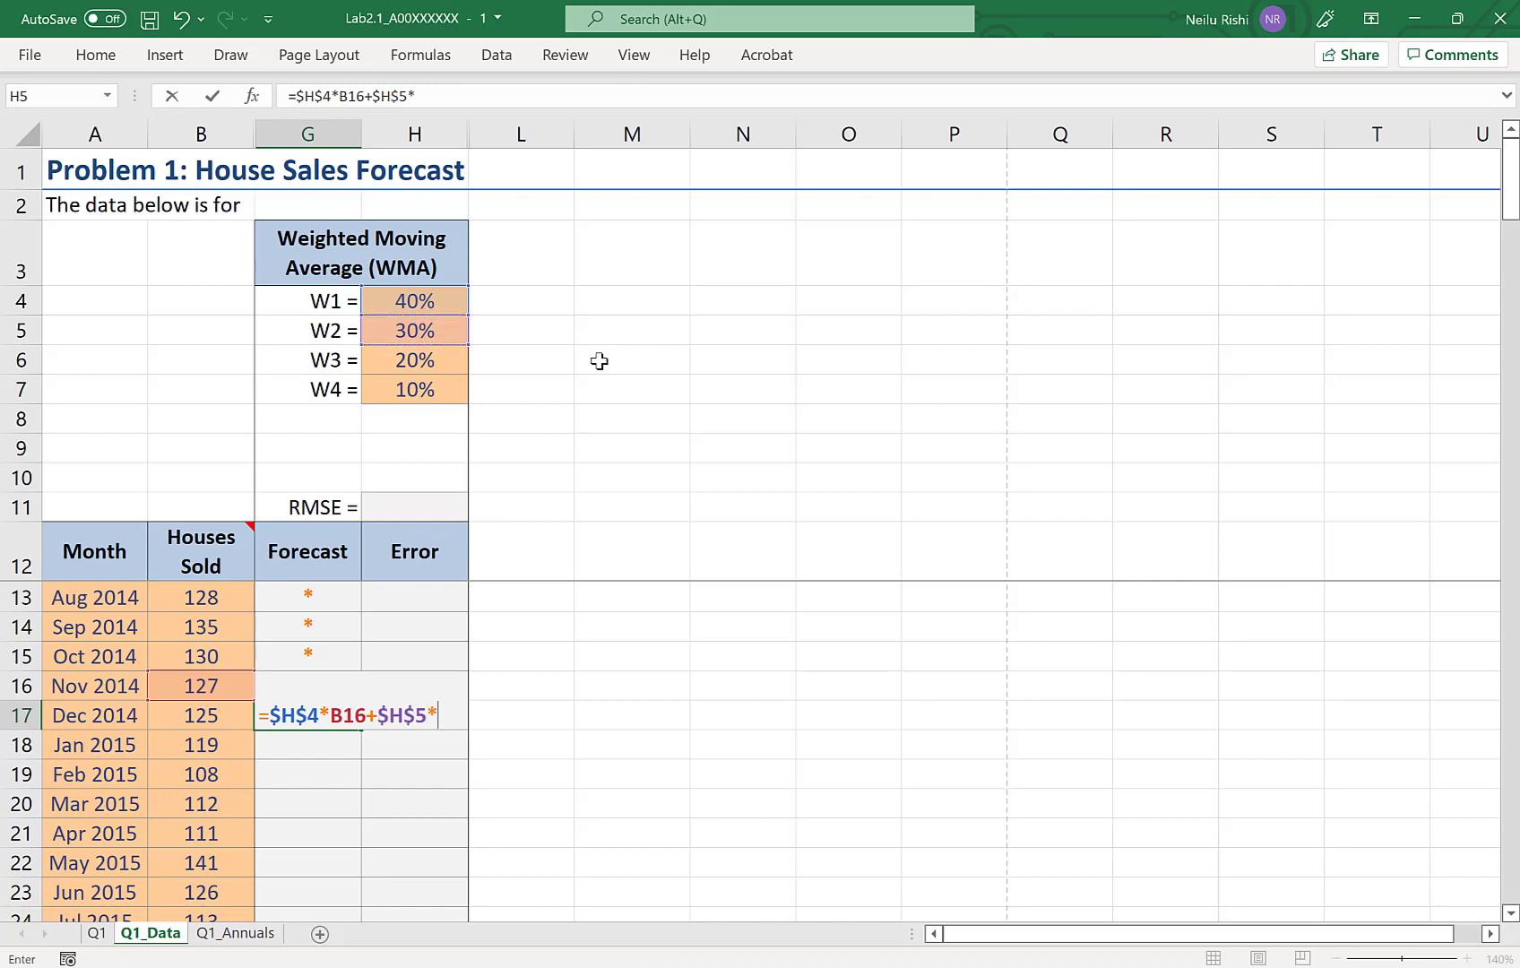
{"action": "left_click", "coordinate": [213, 655]}
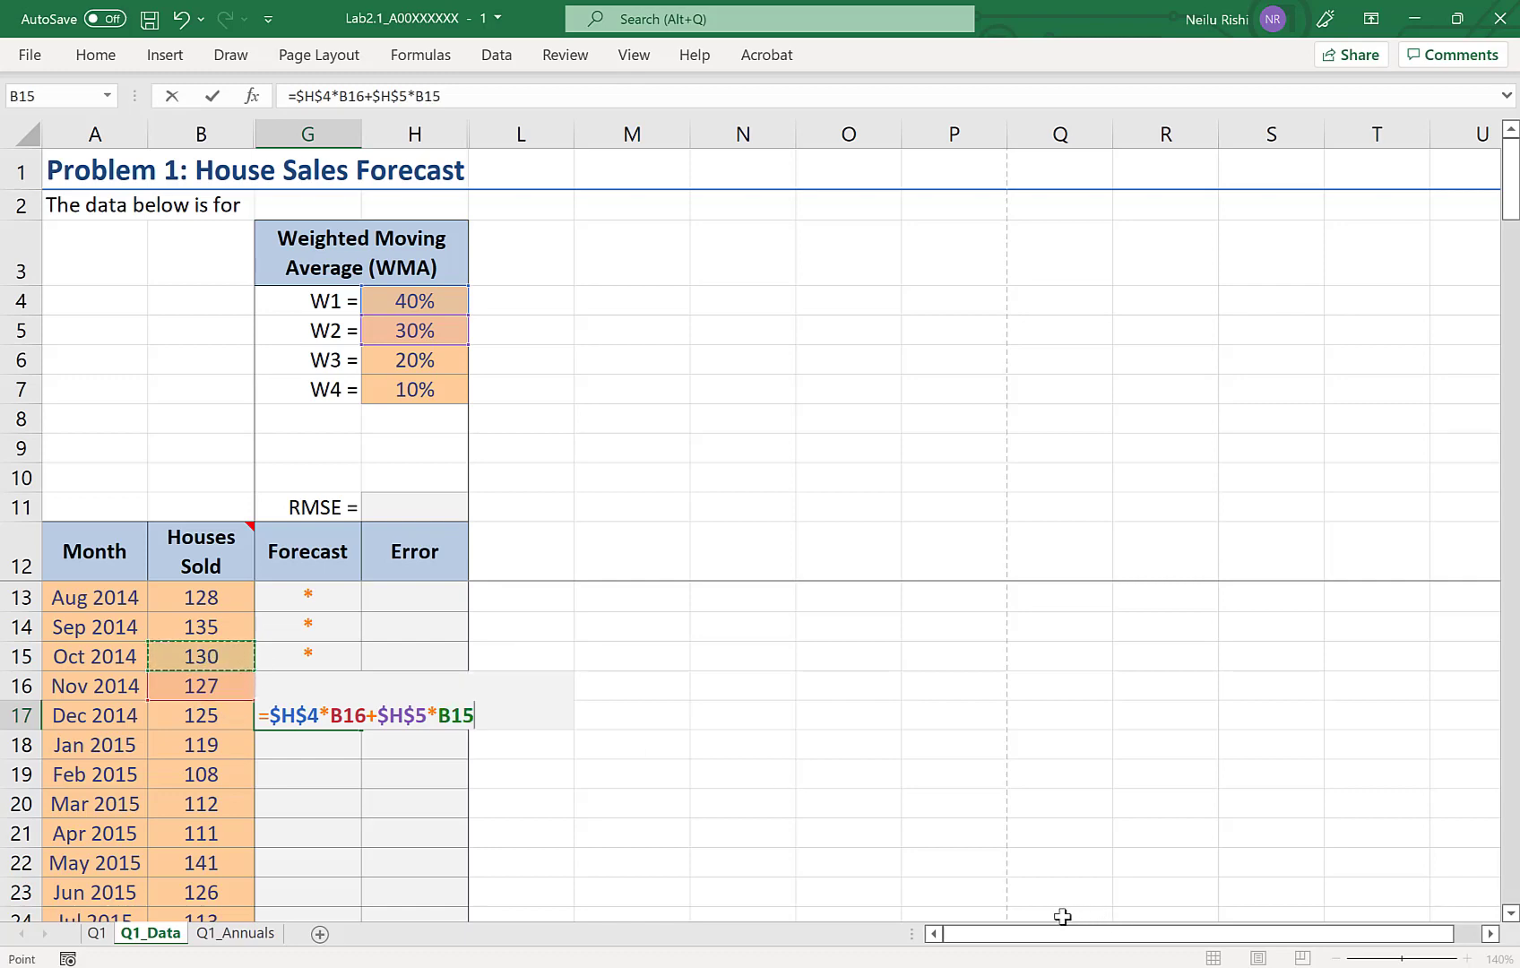
Finish it with +$H$6*B14+$H$7*B13, giving a Dec 2014 forecast of 129.60.
{"action": "type", "text": "+"}
{"action": "left_click", "coordinate": [411, 360]}
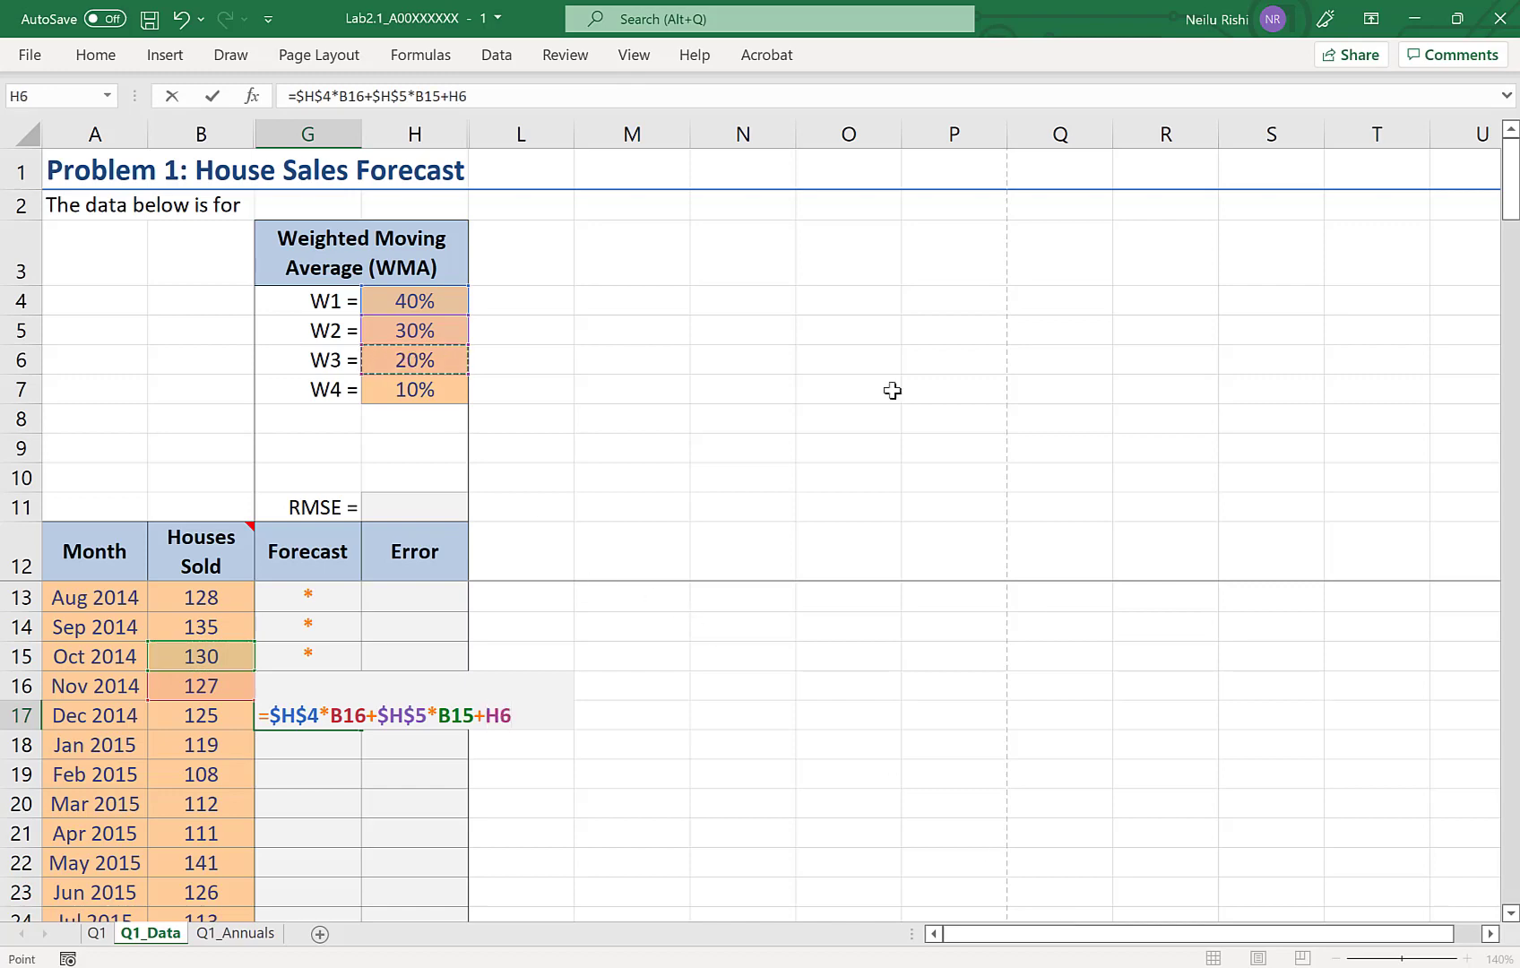
{"action": "key", "text": "F4"}
{"action": "type", "text": "*"}
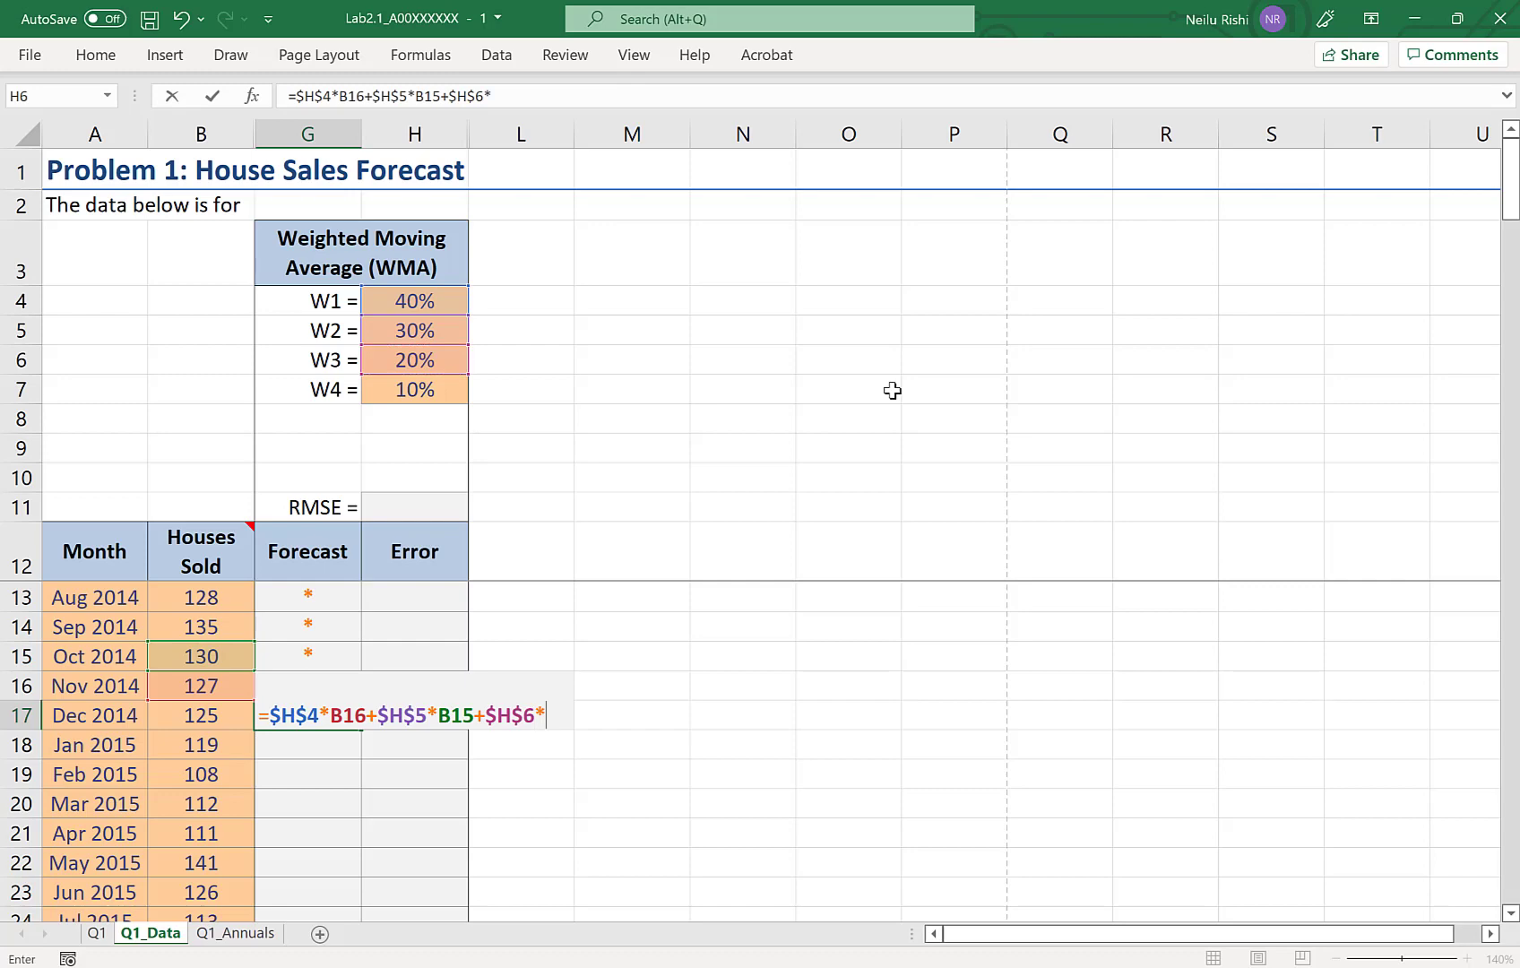
{"action": "left_click", "coordinate": [224, 631]}
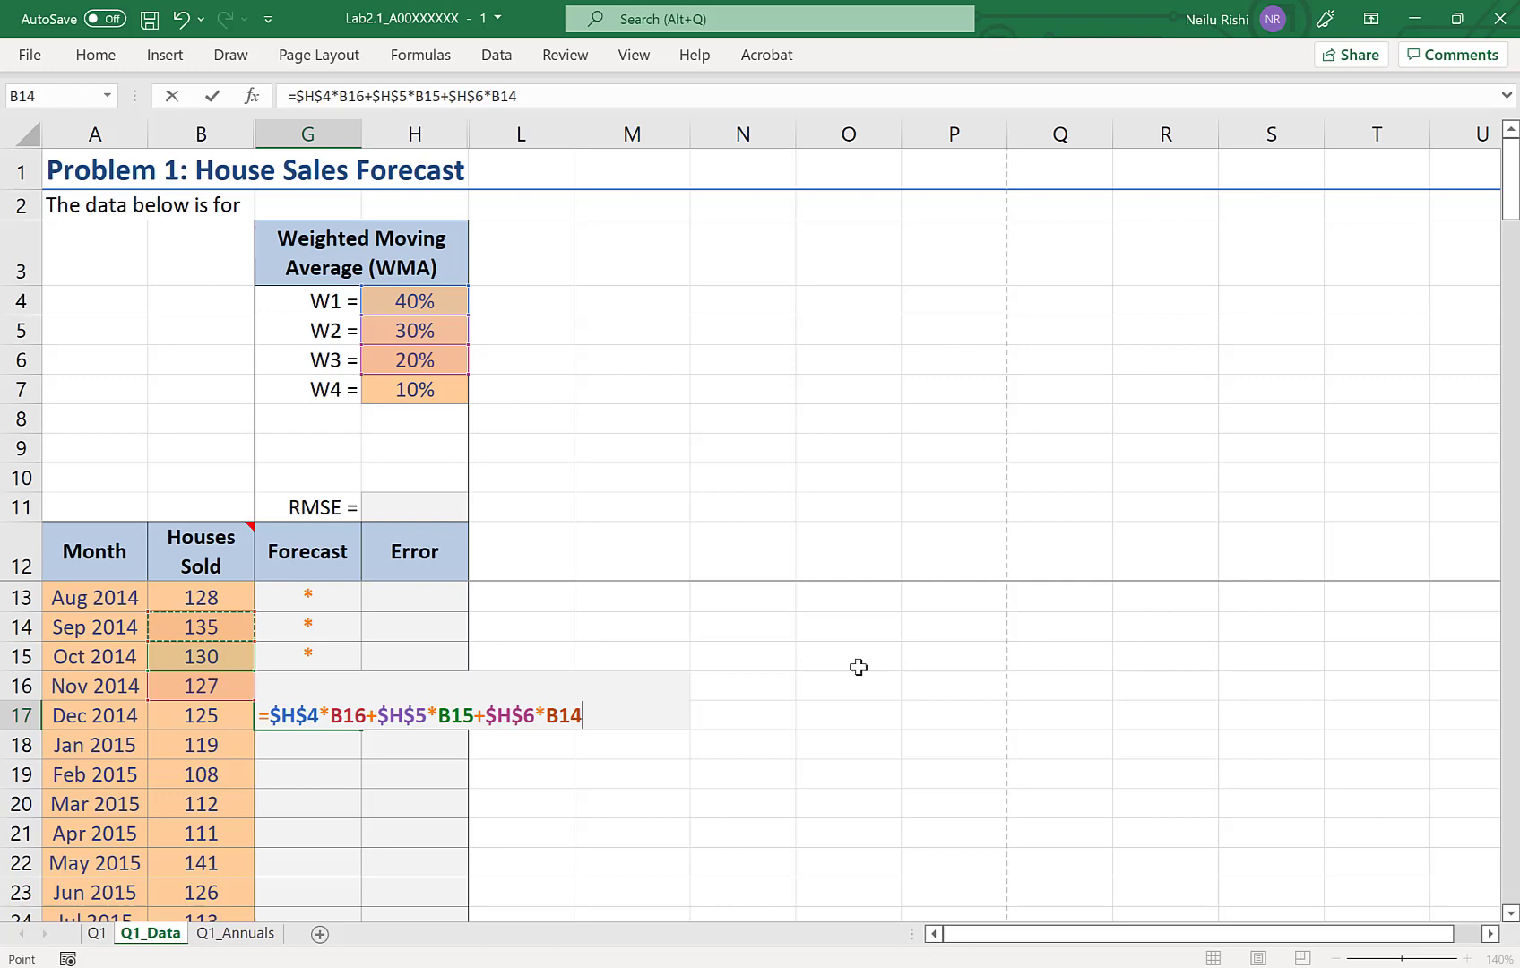
{"action": "type", "text": "+"}
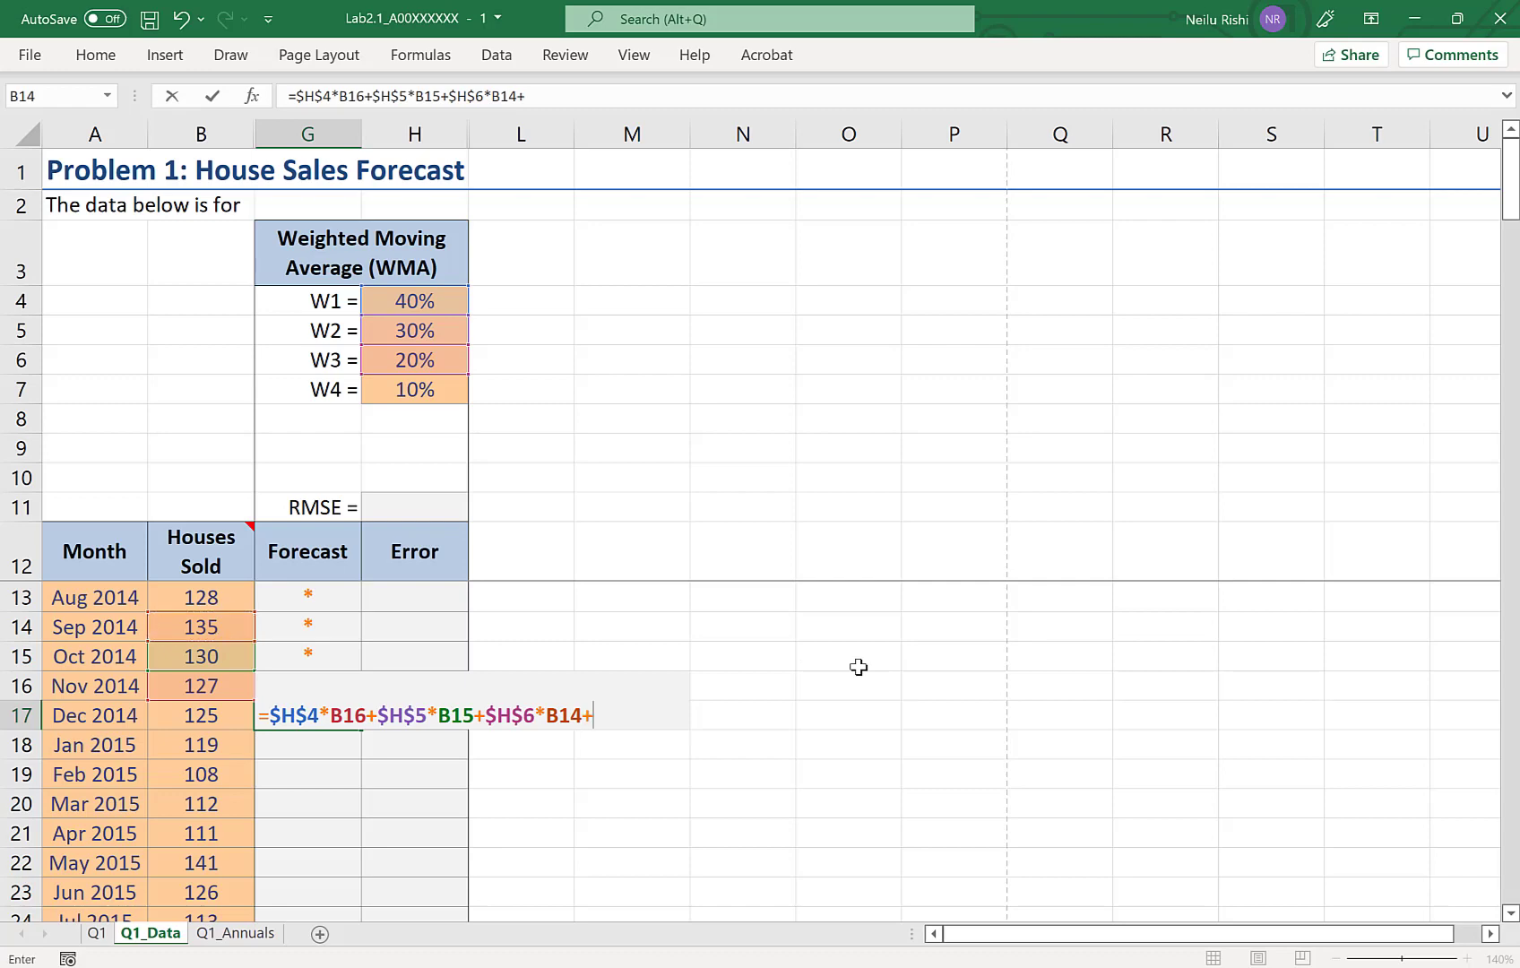
{"action": "left_click", "coordinate": [406, 403]}
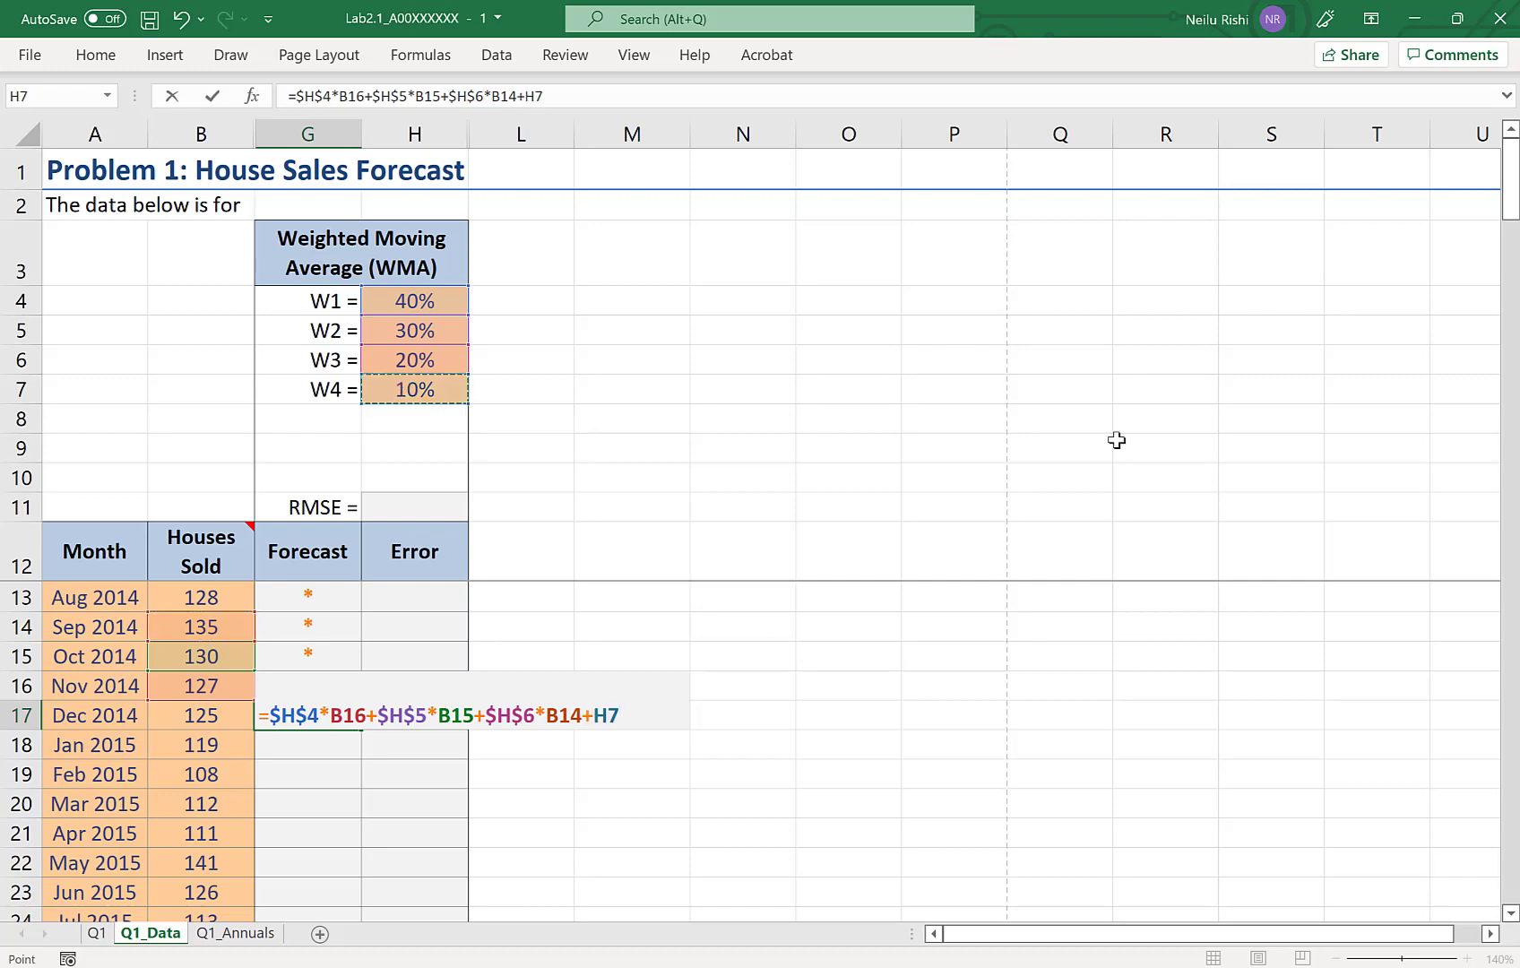
{"action": "key", "text": "F4"}
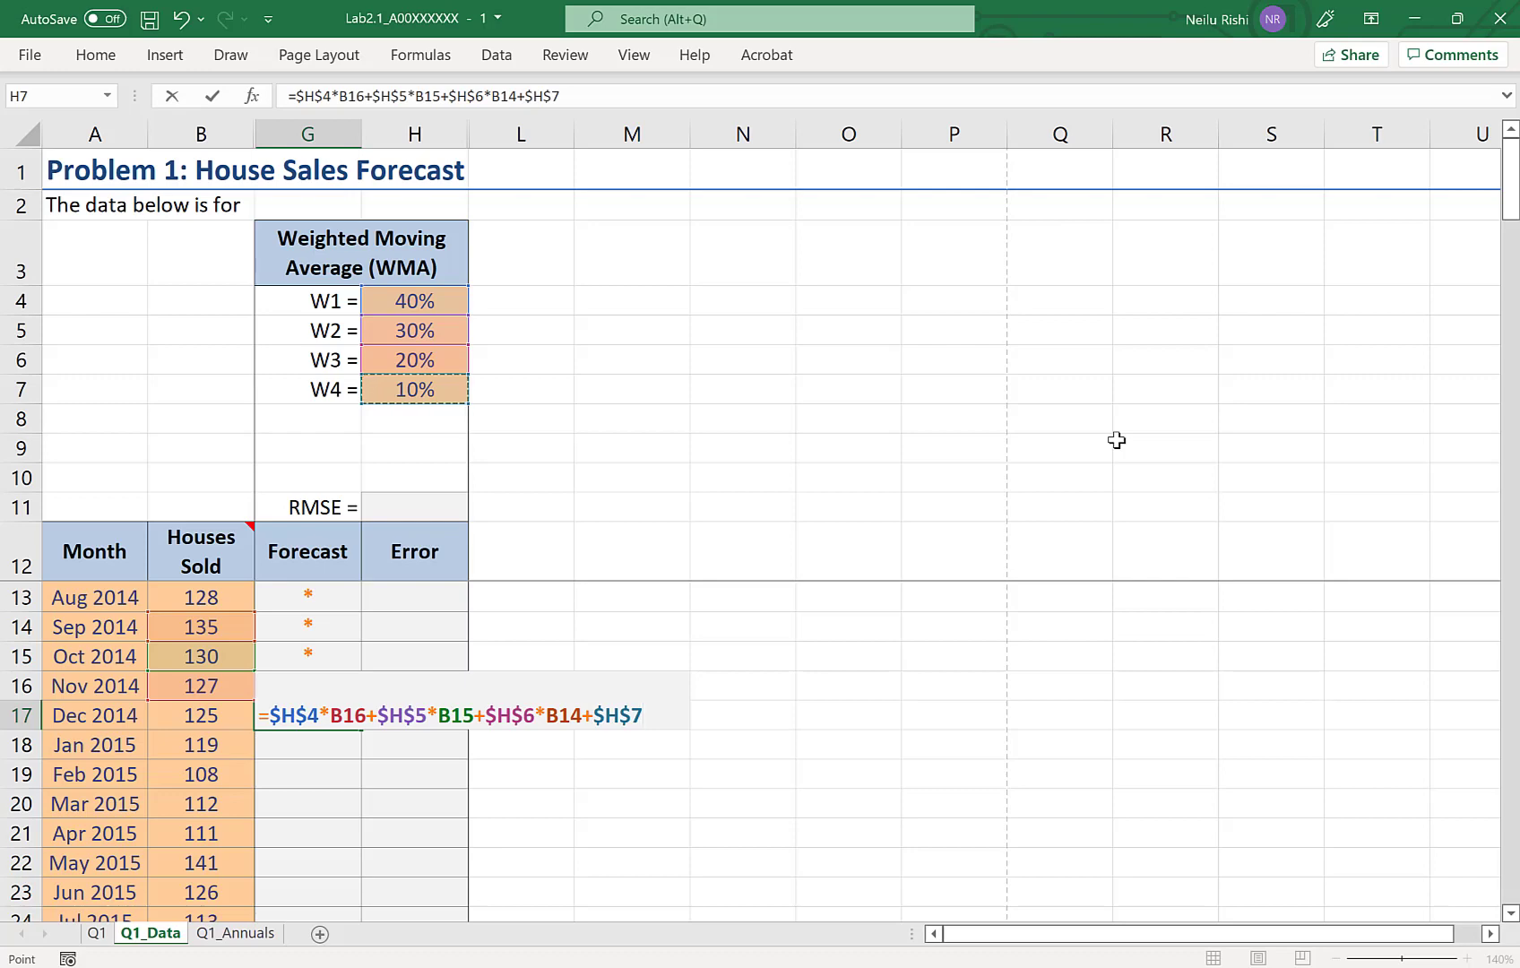
{"action": "type", "text": "*"}
{"action": "left_click", "coordinate": [230, 597]}
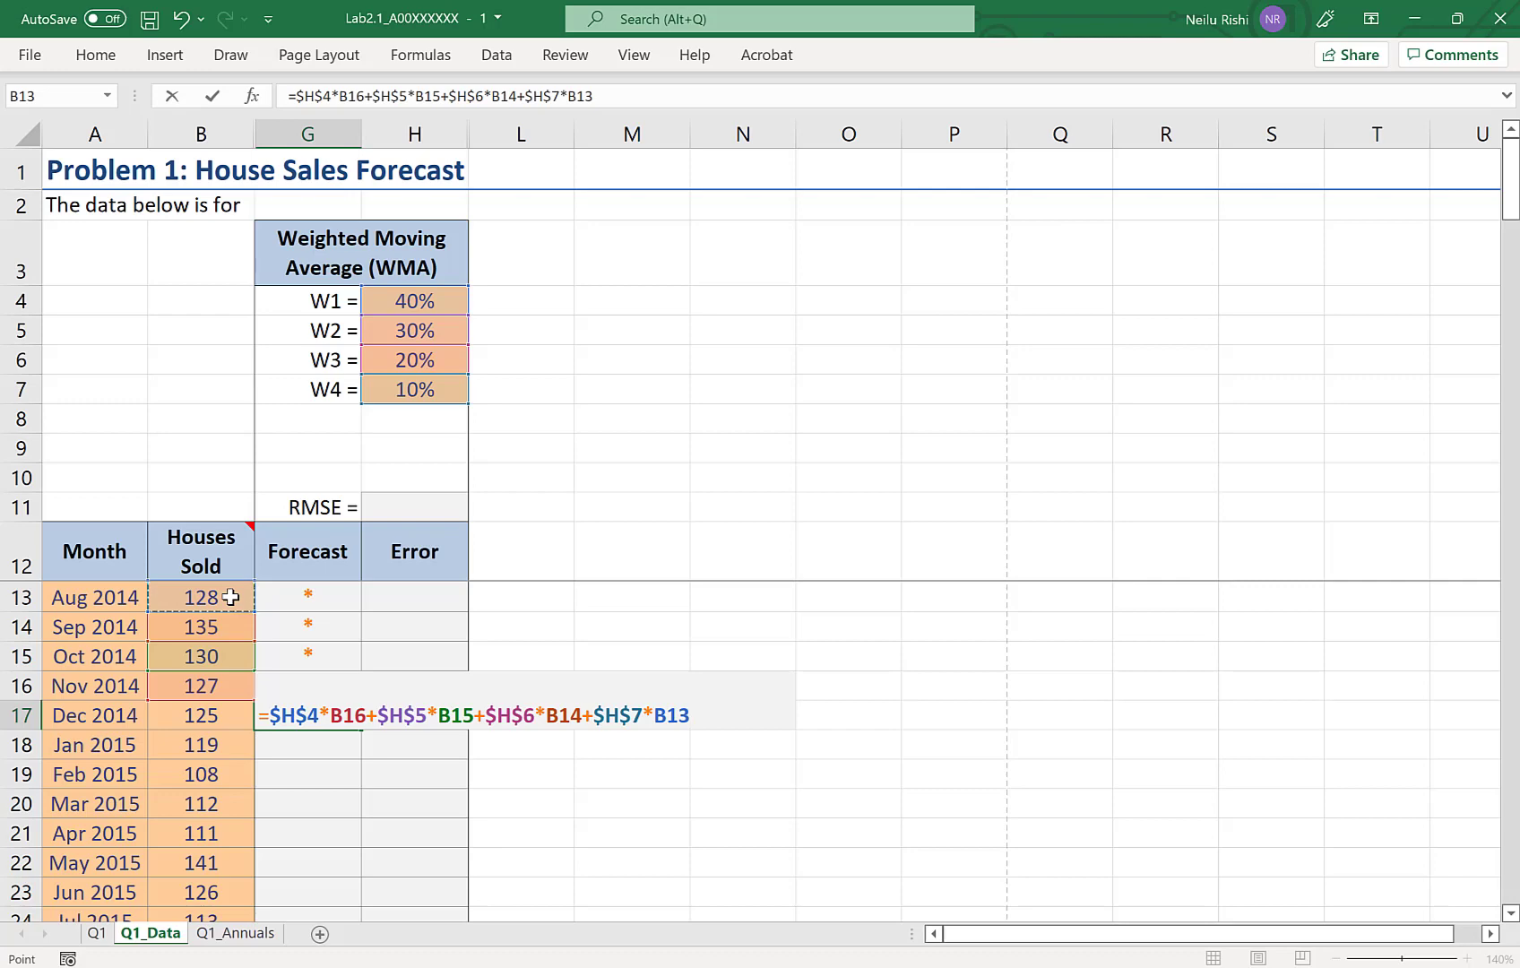
{"action": "key", "text": "Return"}
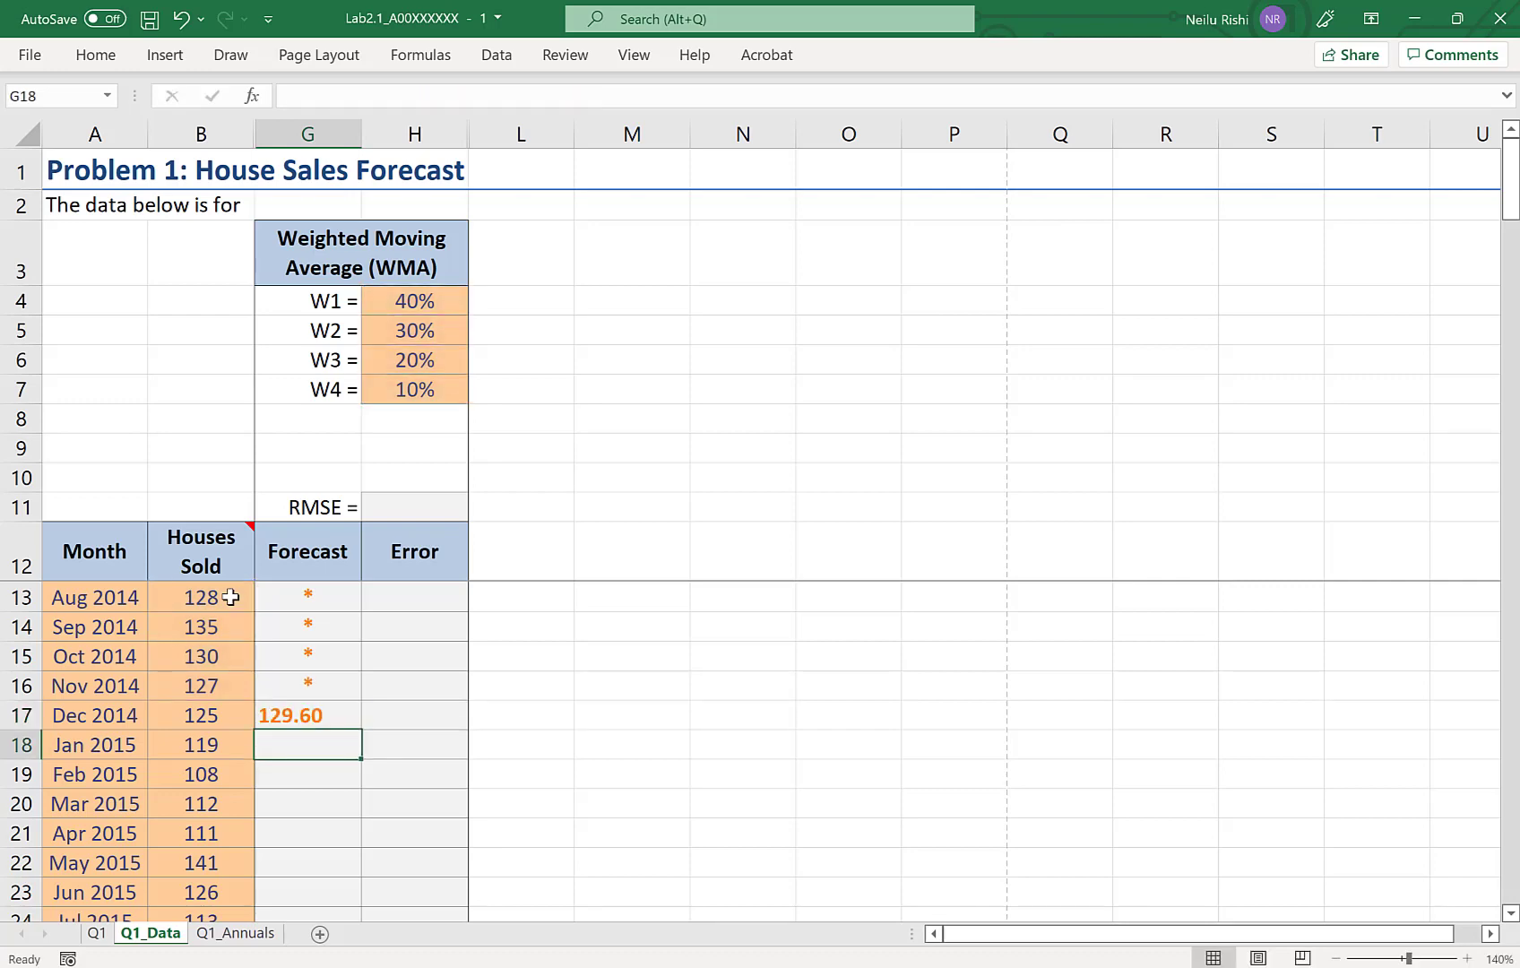
Fill the G17 formula down column G (127.60, 123.50, 116.60…) and reopen G17's formula.
{"action": "left_click", "coordinate": [329, 717]}
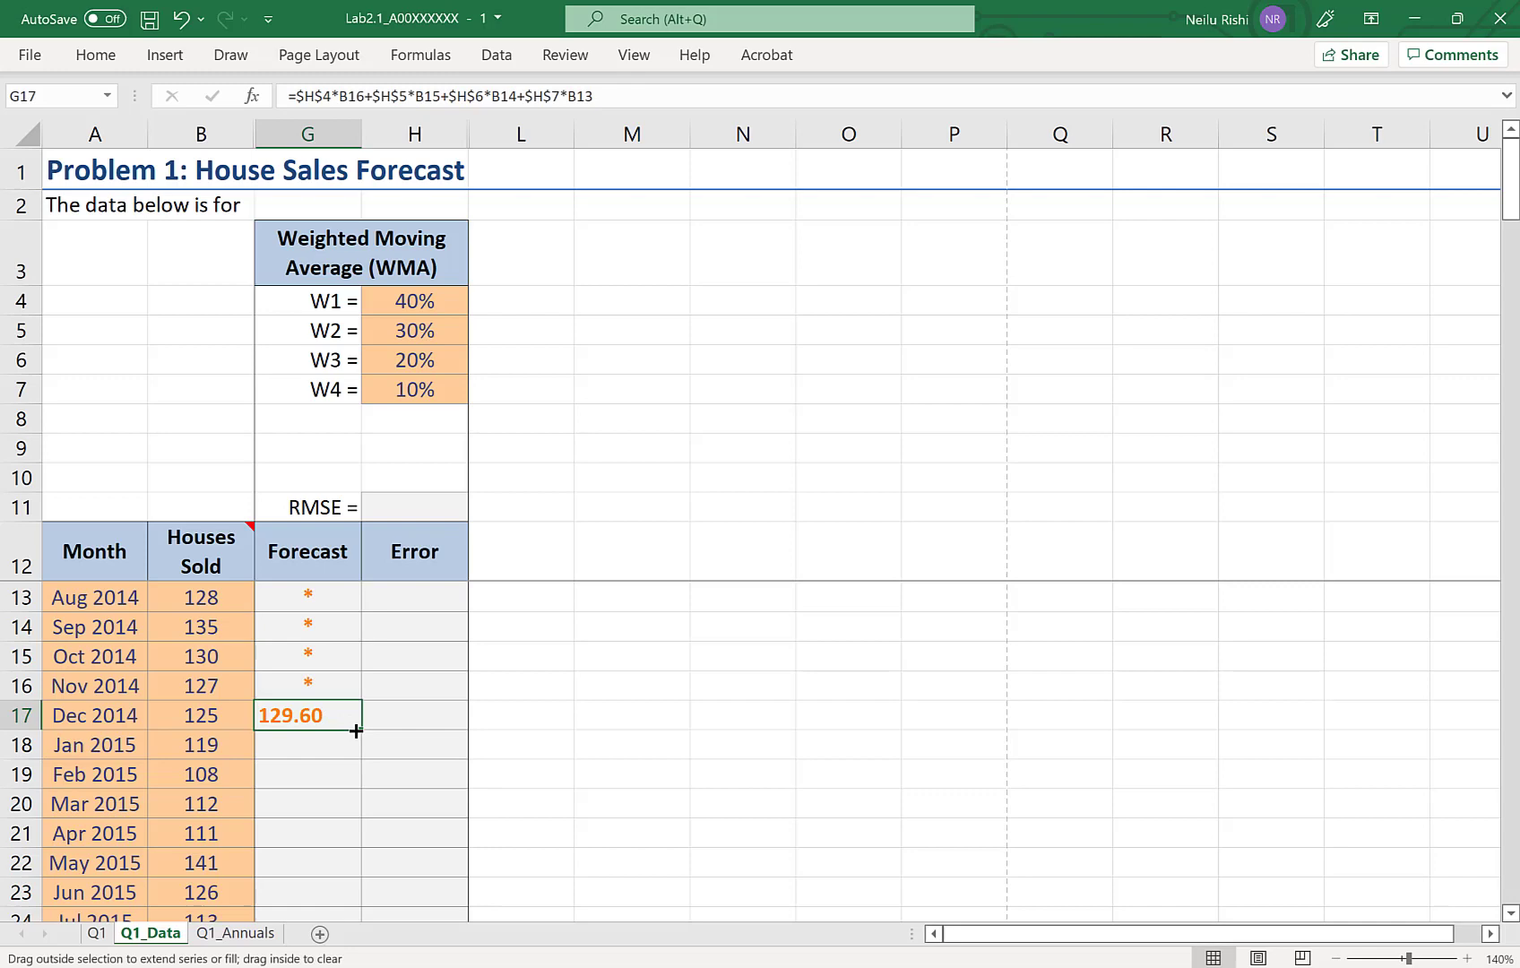
{"action": "double_click", "coordinate": [361, 730]}
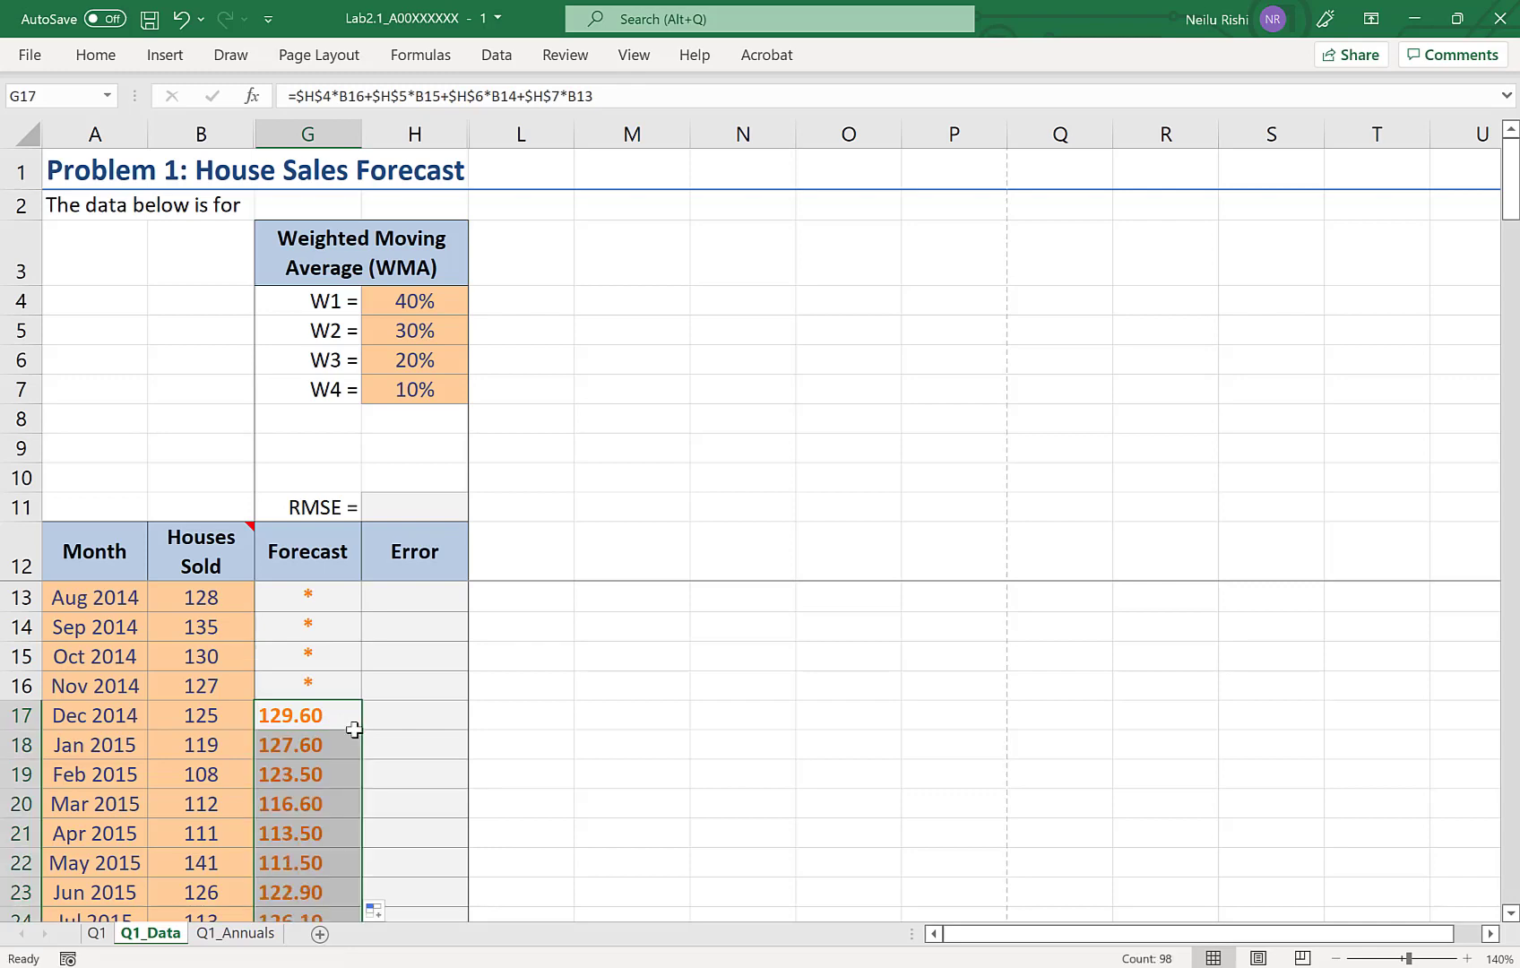
{"action": "left_click", "coordinate": [354, 726]}
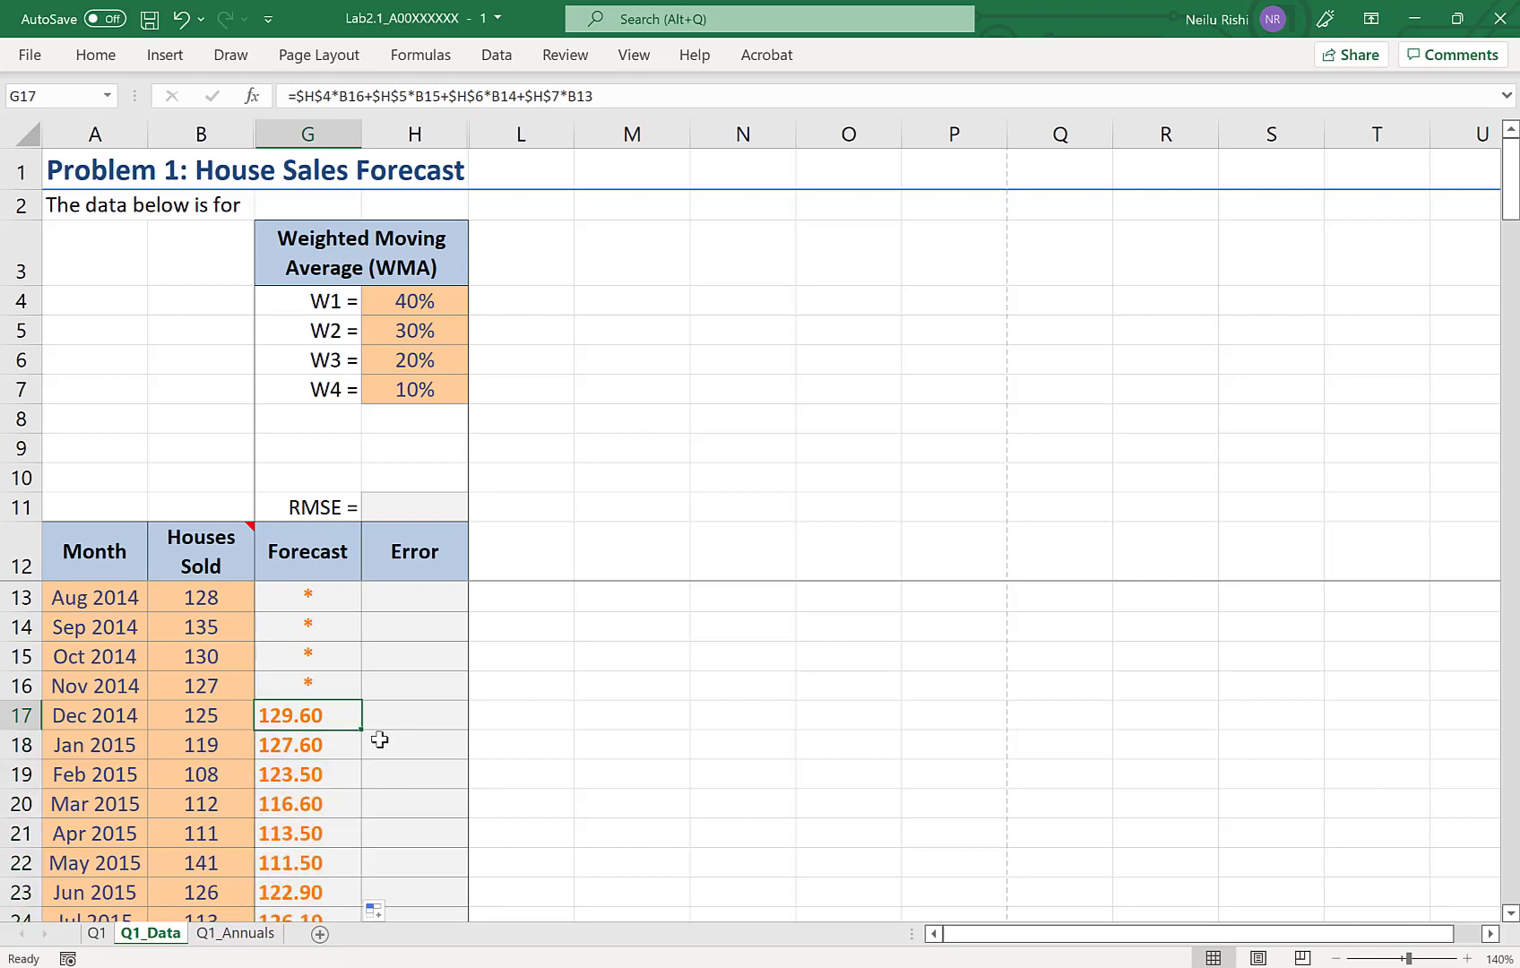
{"action": "double_click", "coordinate": [329, 714]}
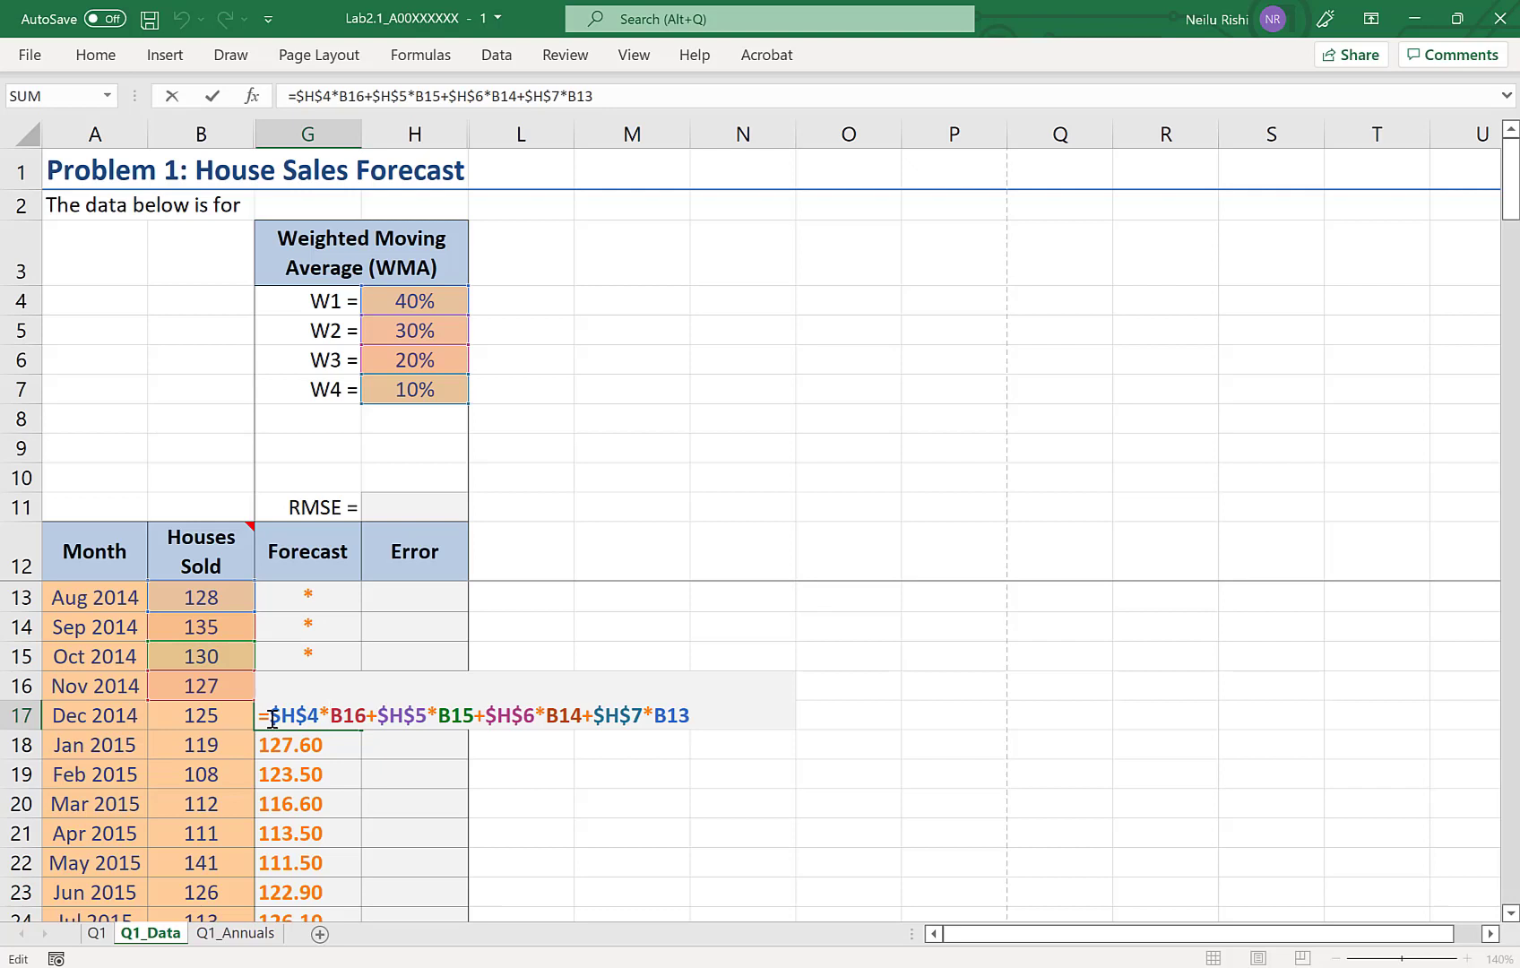
In H17 enter =SUMPRODUCT(H4:H7,B13:B16), which returns 130.40.
{"action": "left_click_drag", "start_coordinate": [270, 717], "coordinate": [308, 717]}
{"action": "key", "text": "Tab"}
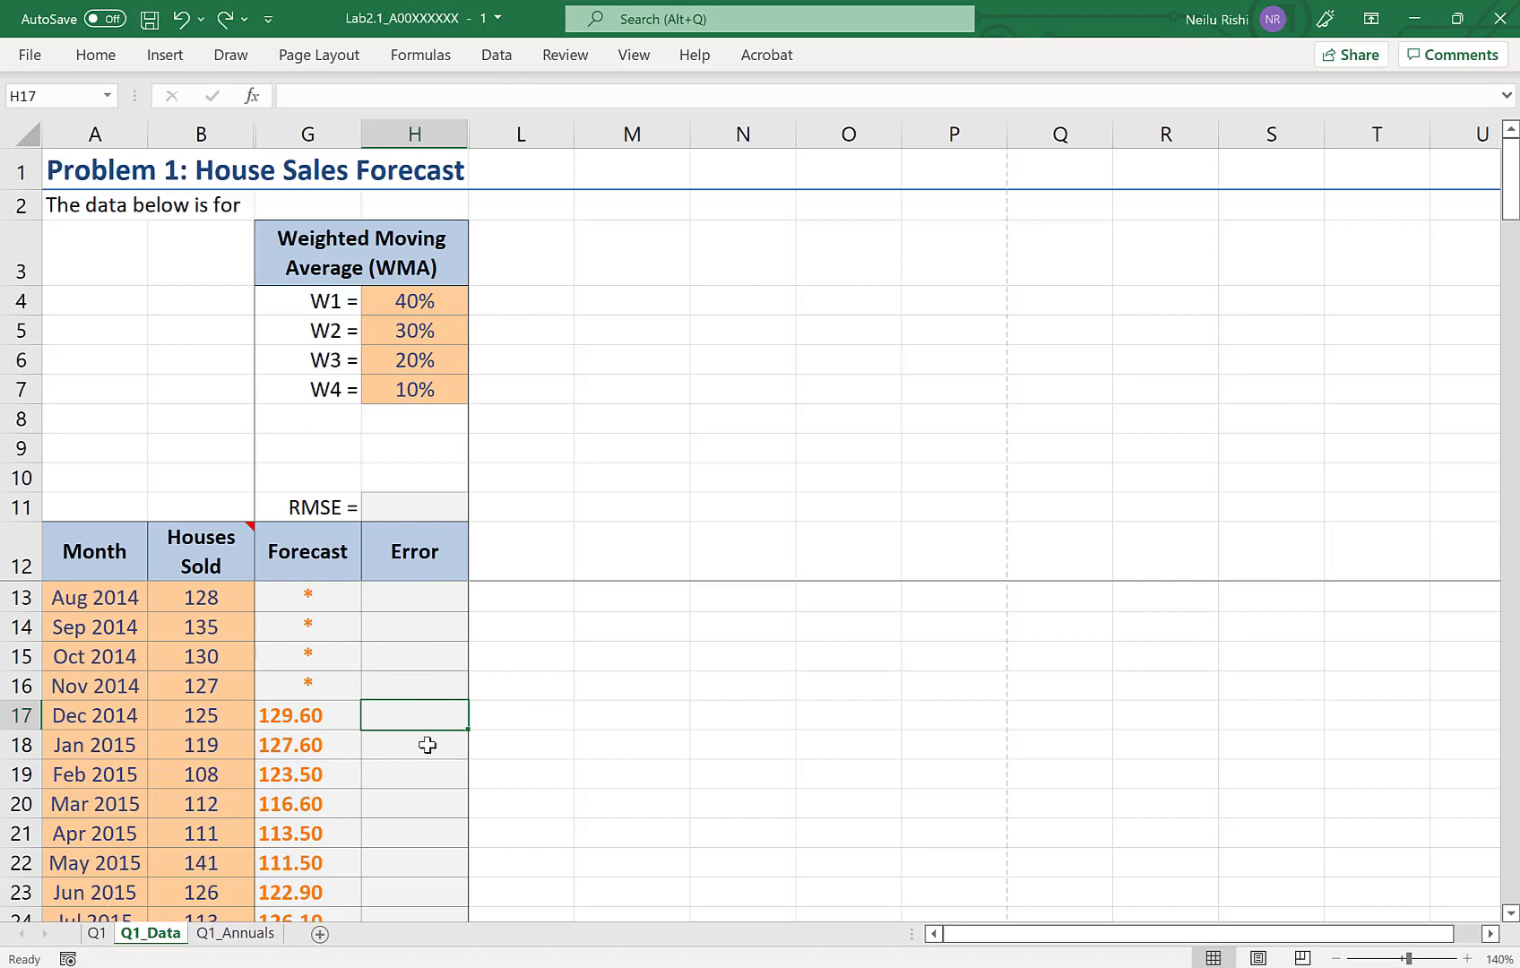
{"action": "type", "text": "=sum"}
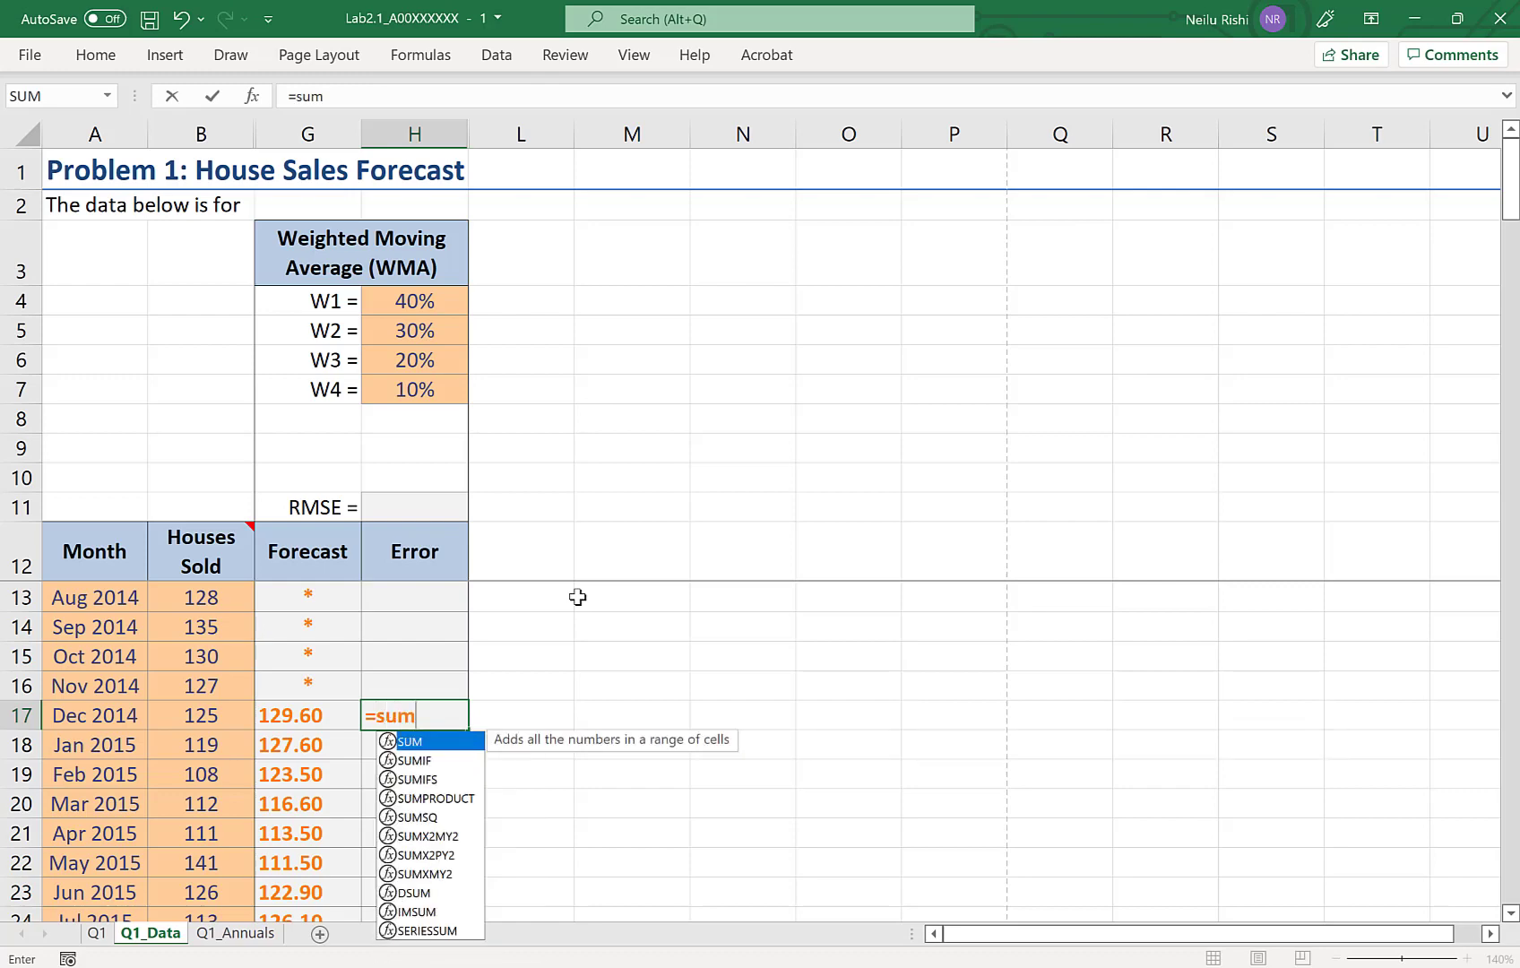
{"action": "key", "text": "Down"}
{"action": "key", "text": "Down"}
{"action": "key", "text": "Down"}
{"action": "key", "text": "Tab"}
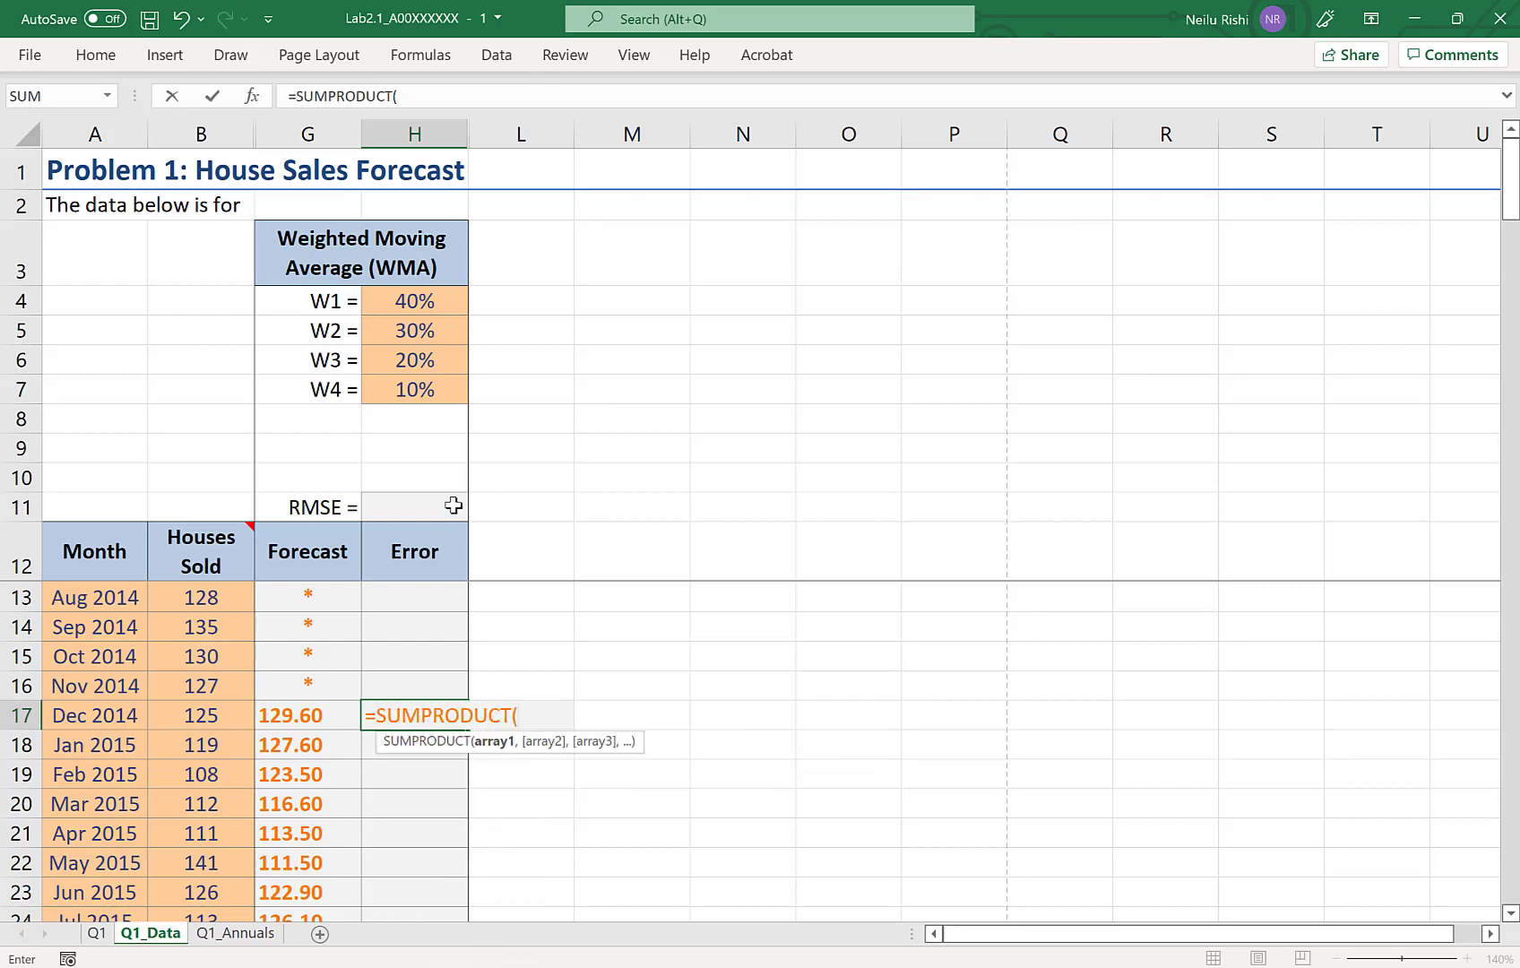
{"action": "left_click_drag", "start_coordinate": [407, 305], "coordinate": [400, 395]}
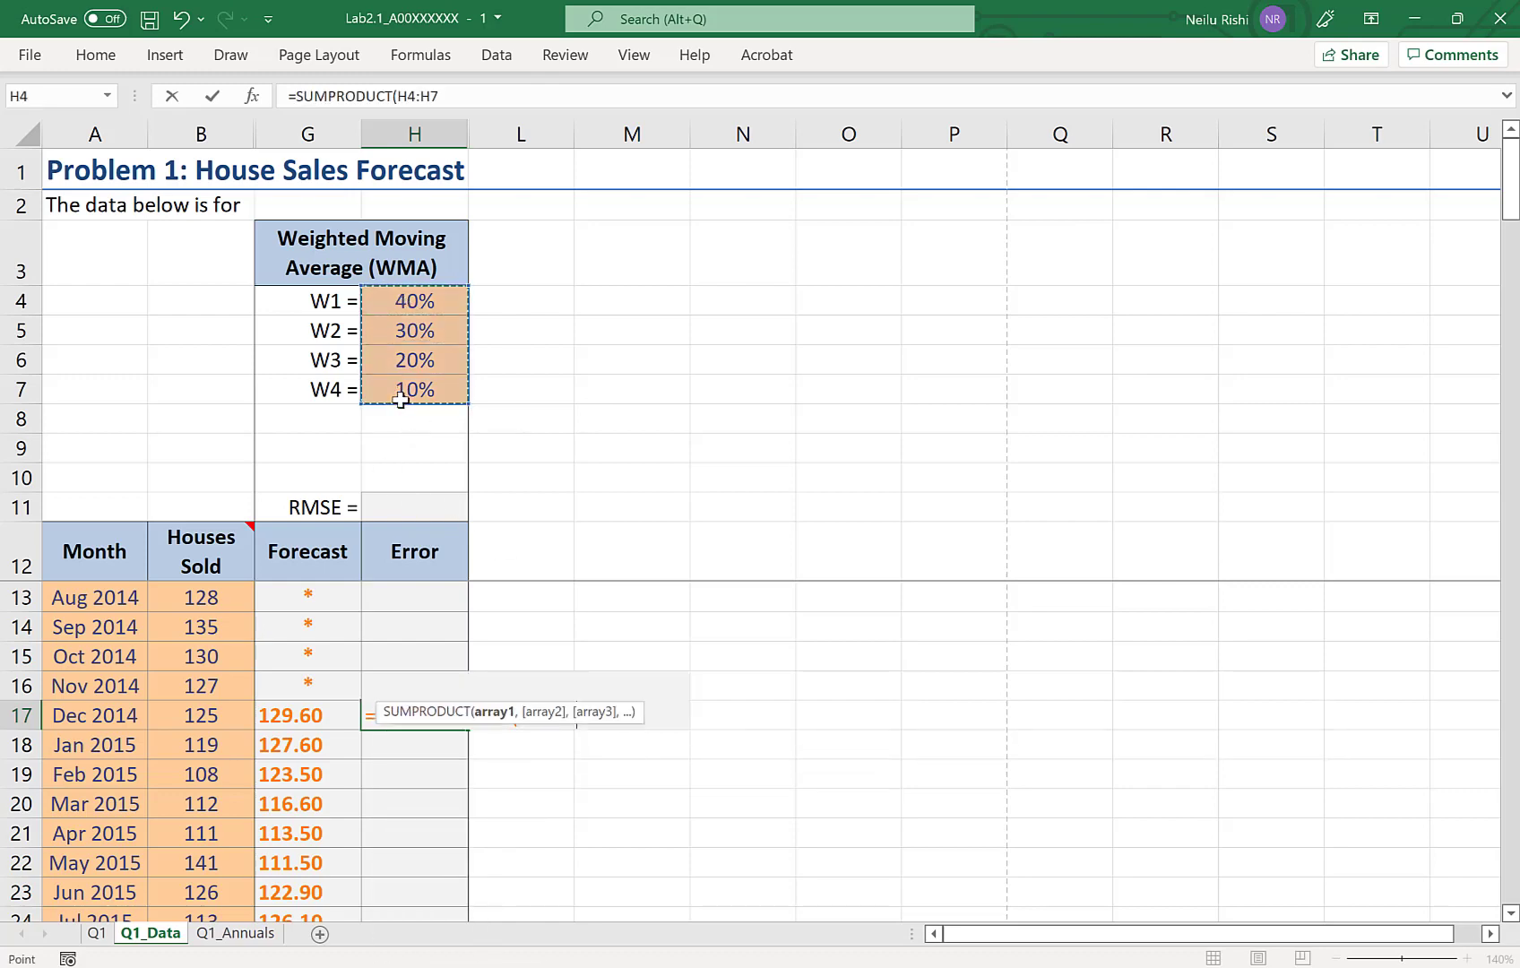
{"action": "type", "text": ","}
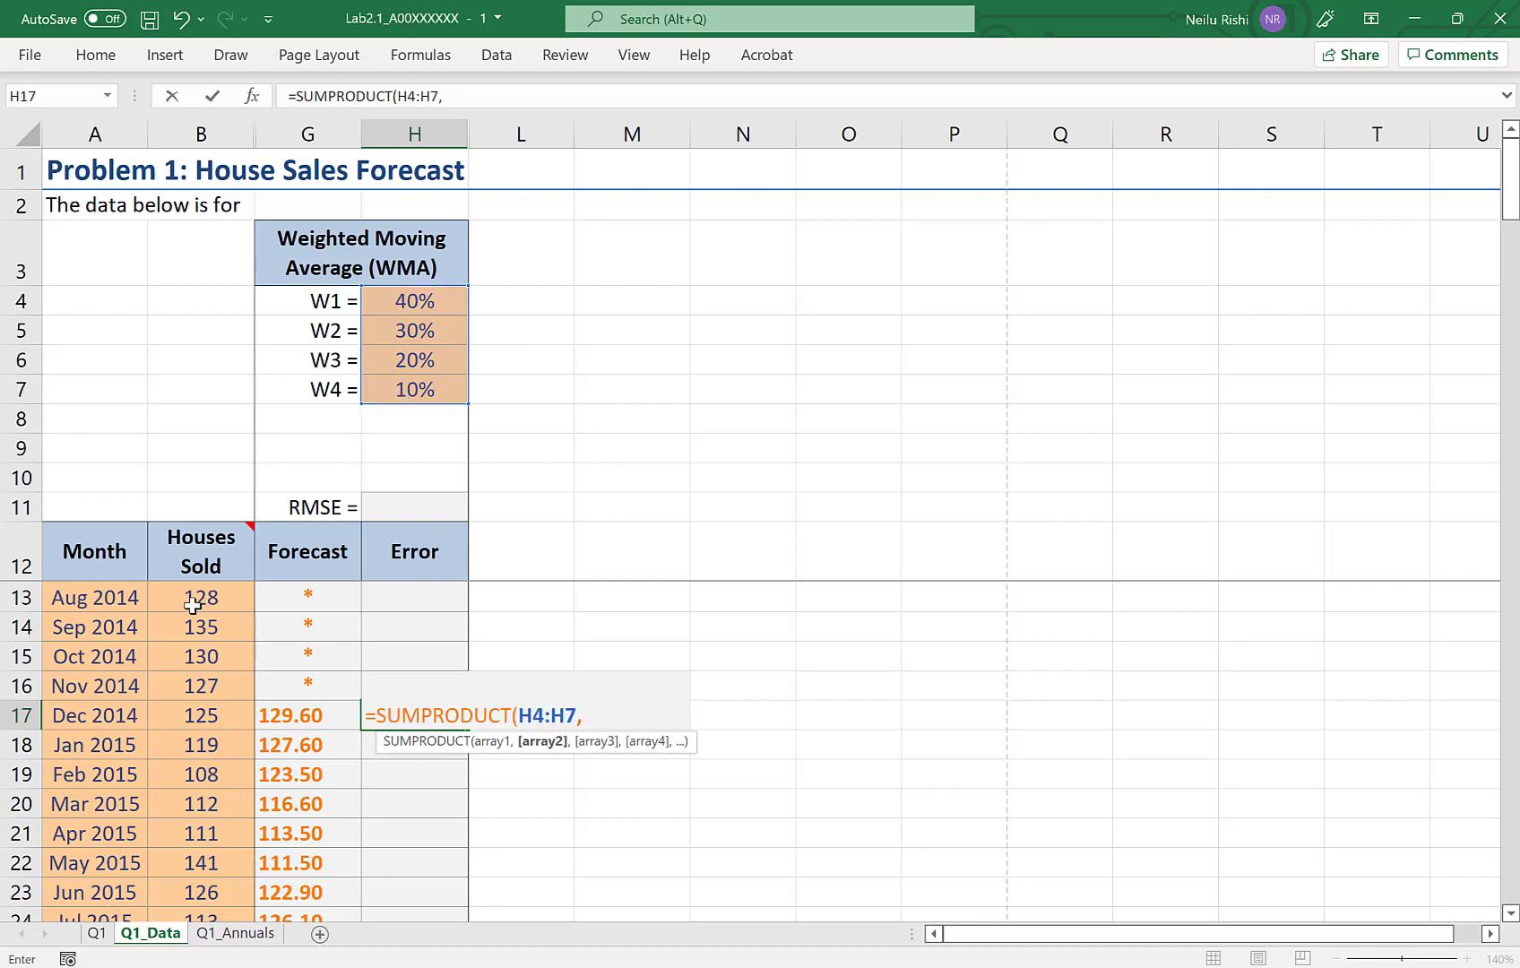
{"action": "left_click_drag", "start_coordinate": [199, 601], "coordinate": [192, 686]}
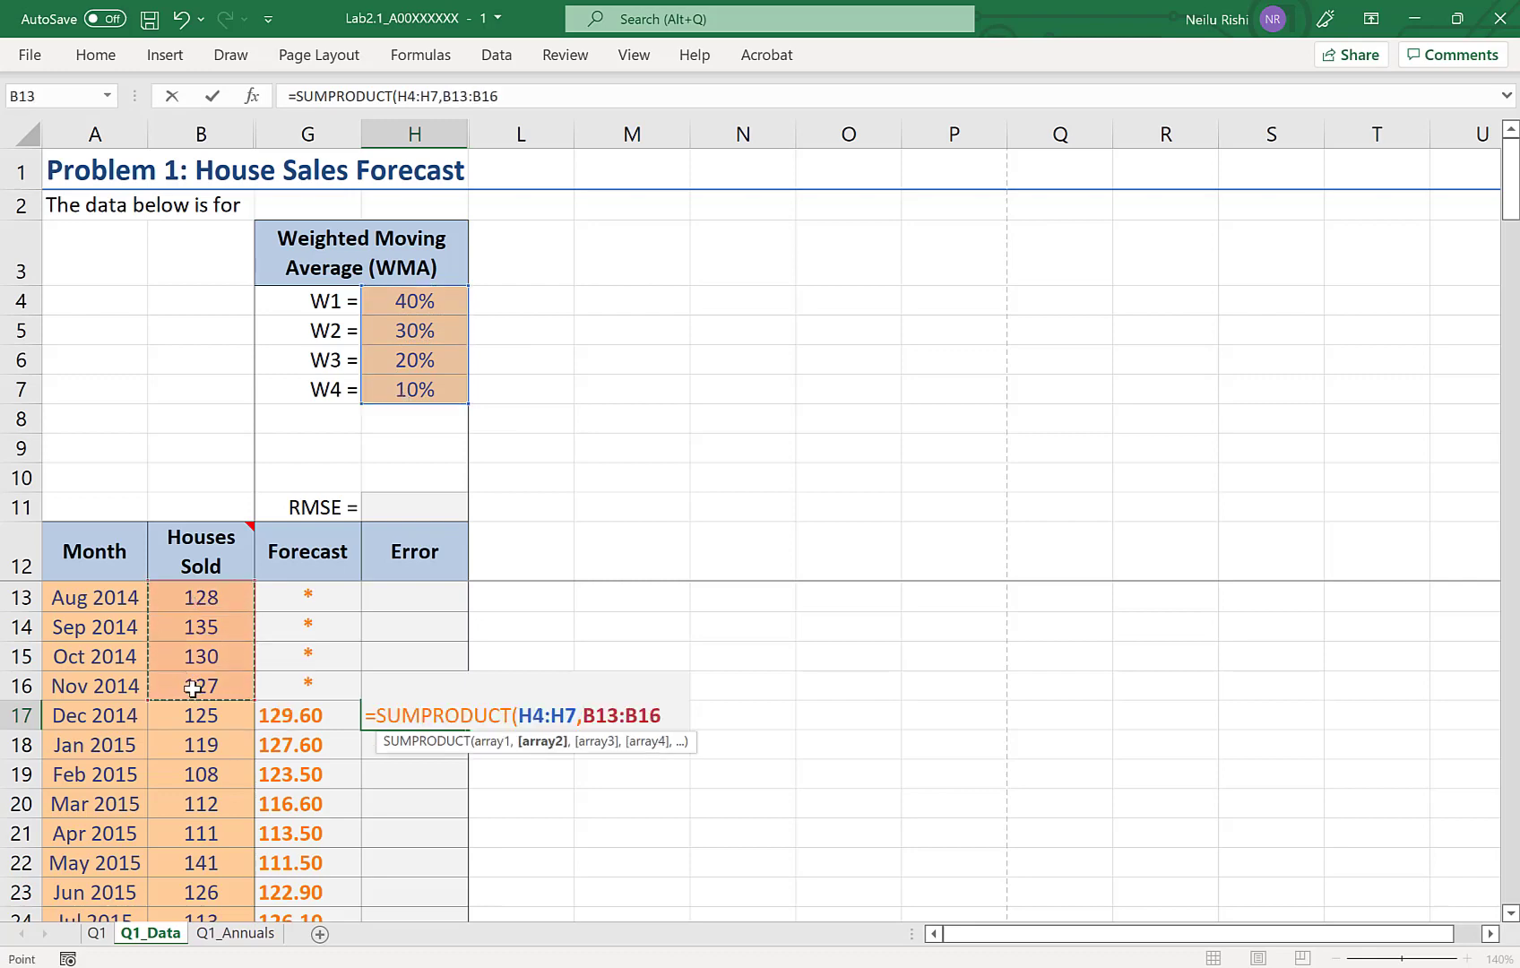
{"action": "type", "text": ")"}
{"action": "key", "text": "Return"}
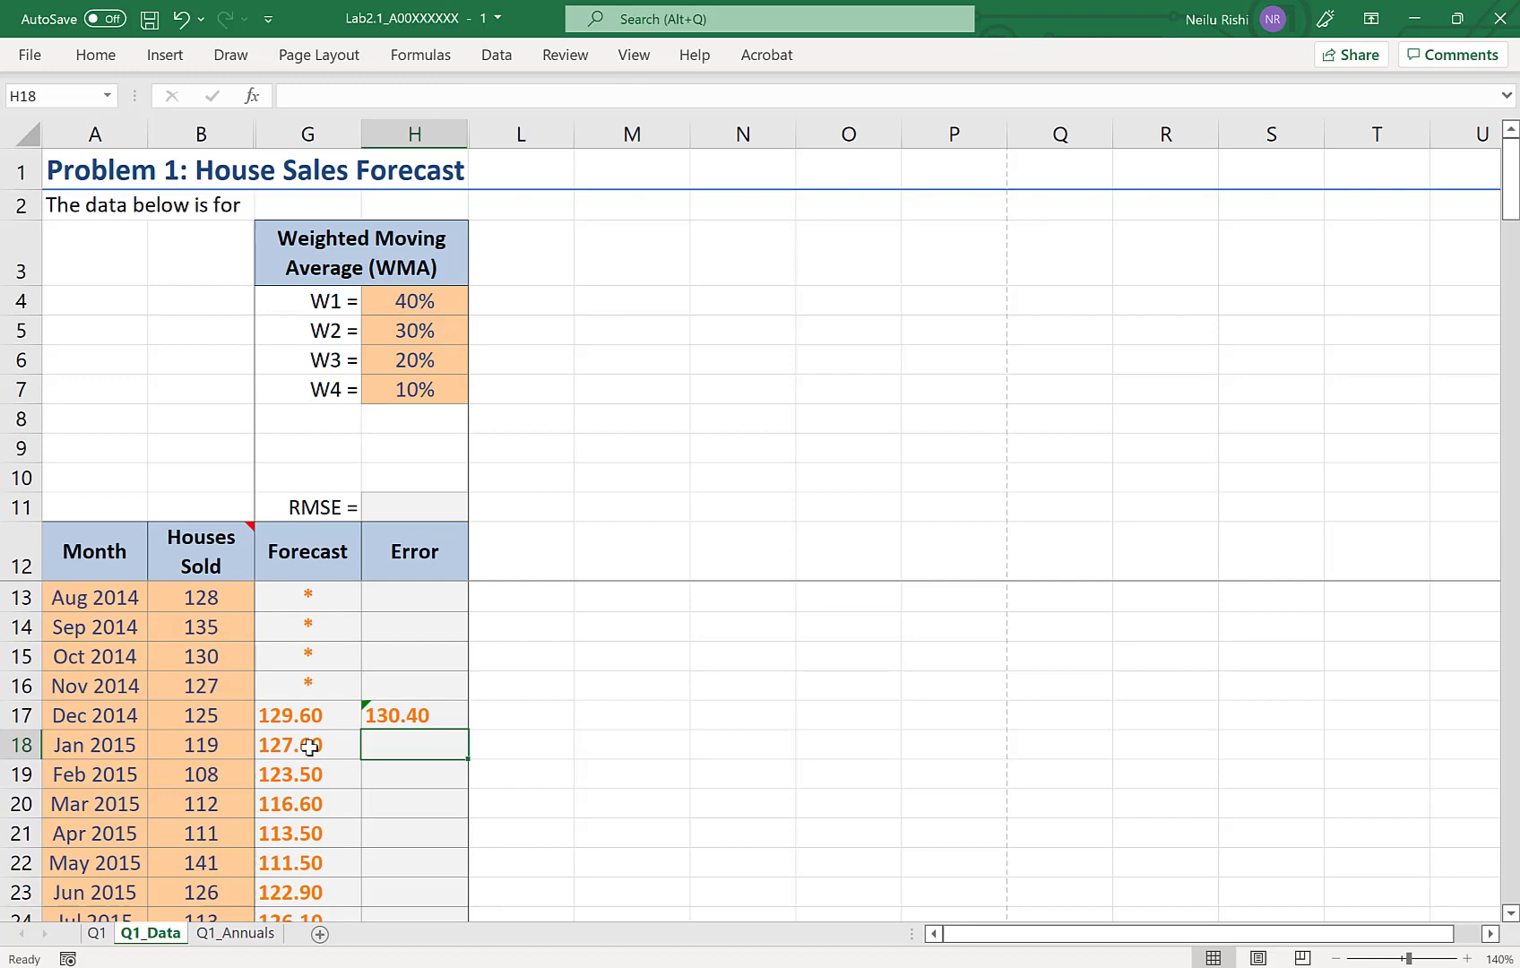
{"action": "left_click", "coordinate": [377, 712]}
{"action": "left_click", "coordinate": [330, 722], "text": "shift"}
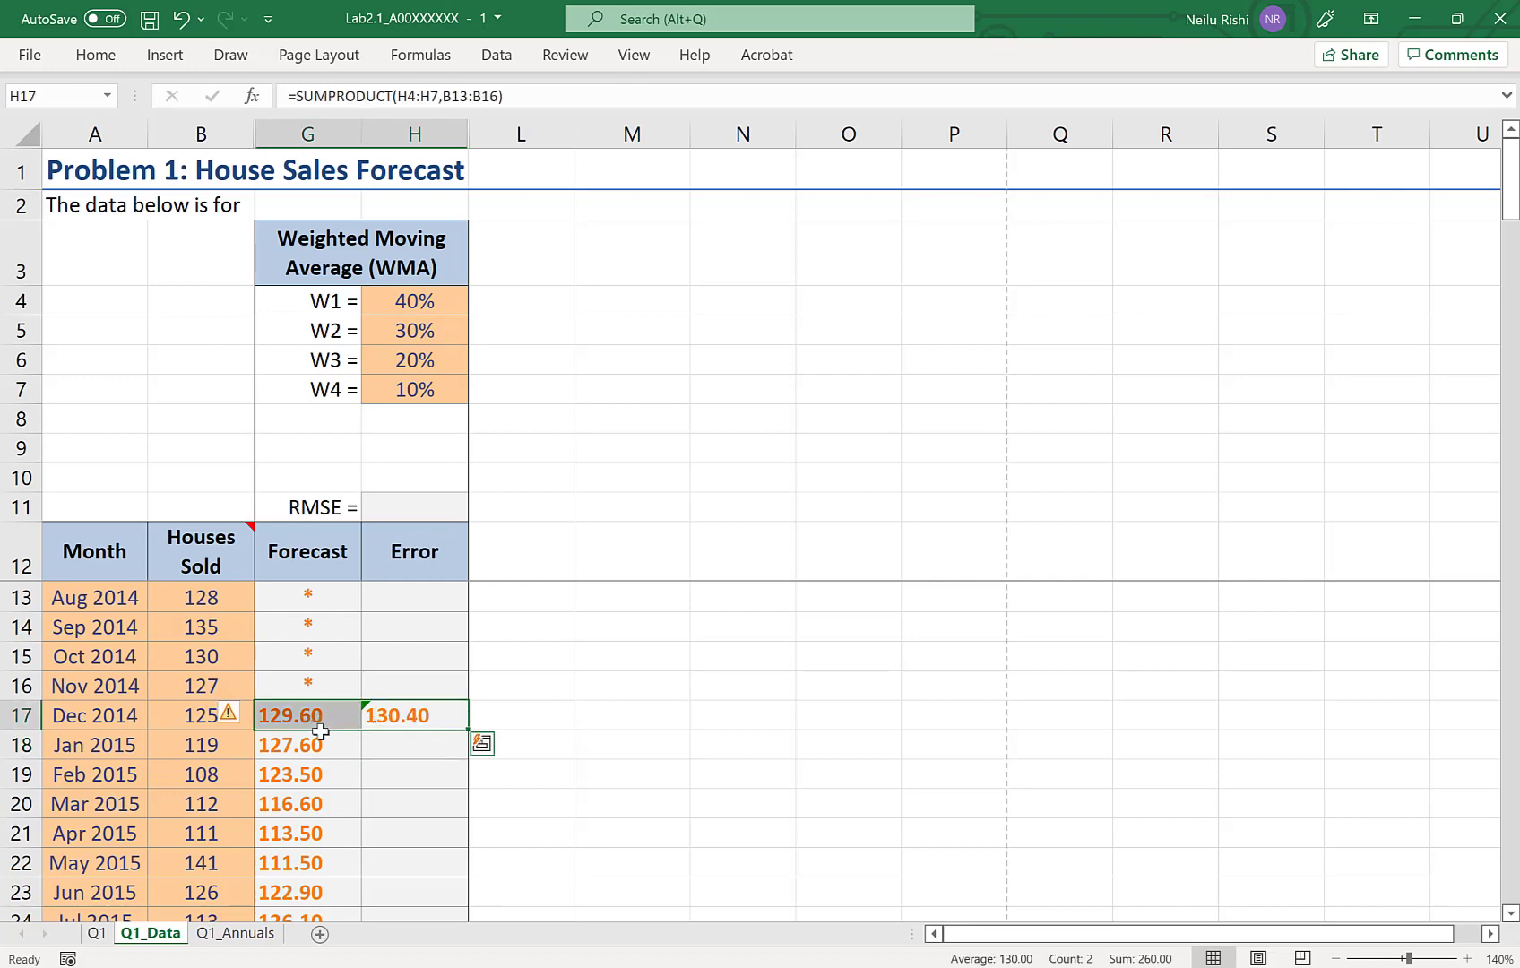
{"action": "left_click", "coordinate": [411, 715]}
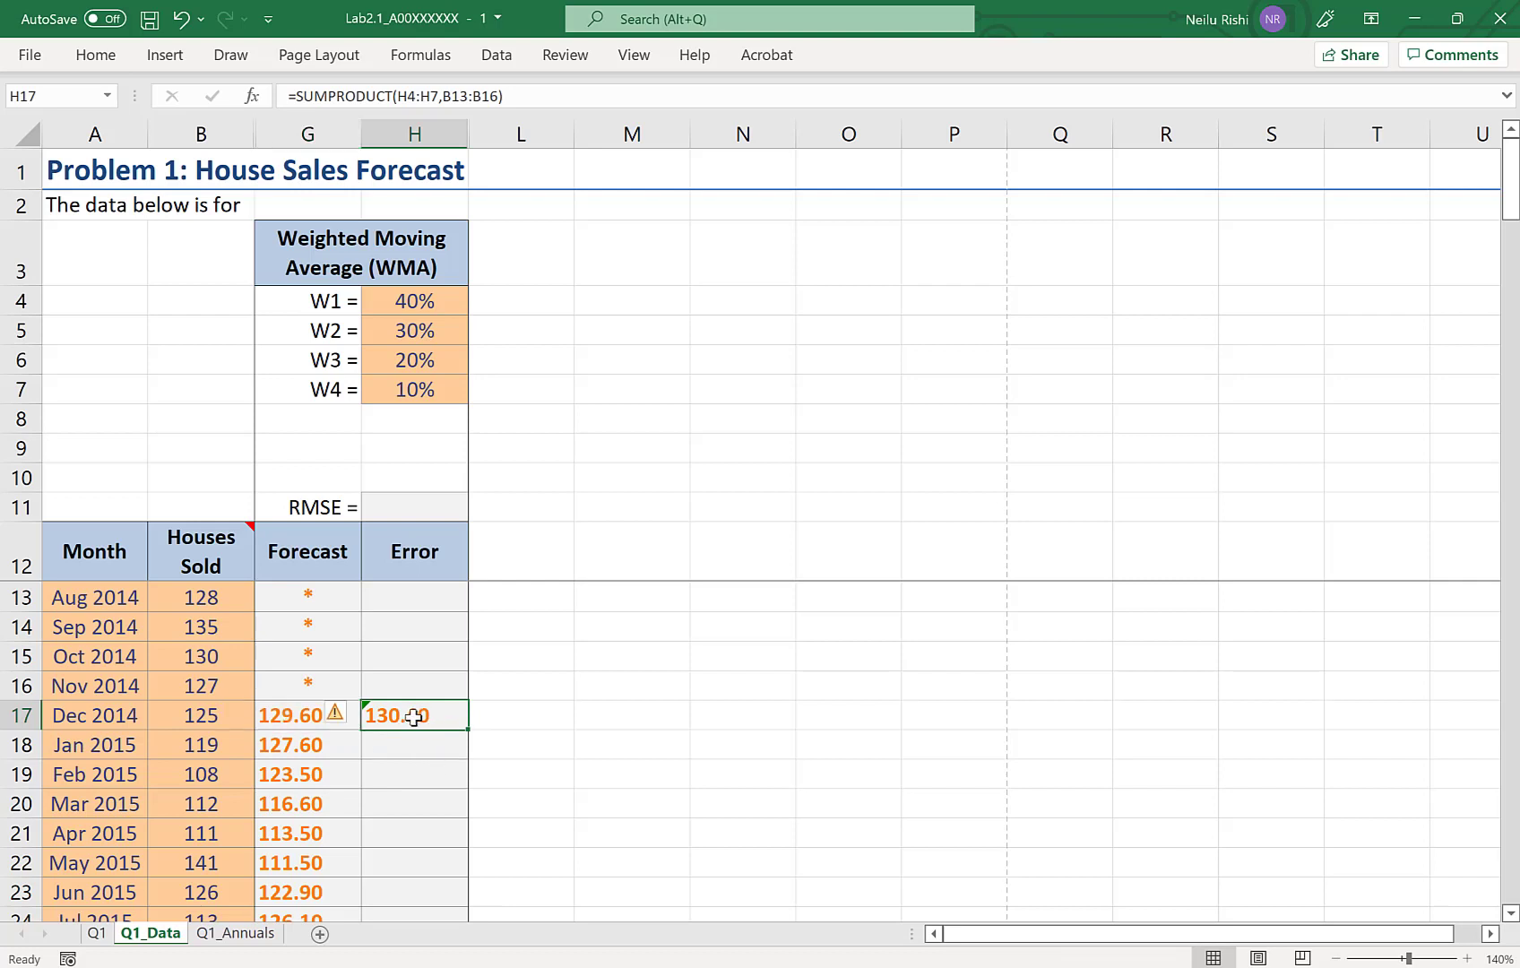
{"action": "left_click", "coordinate": [406, 311]}
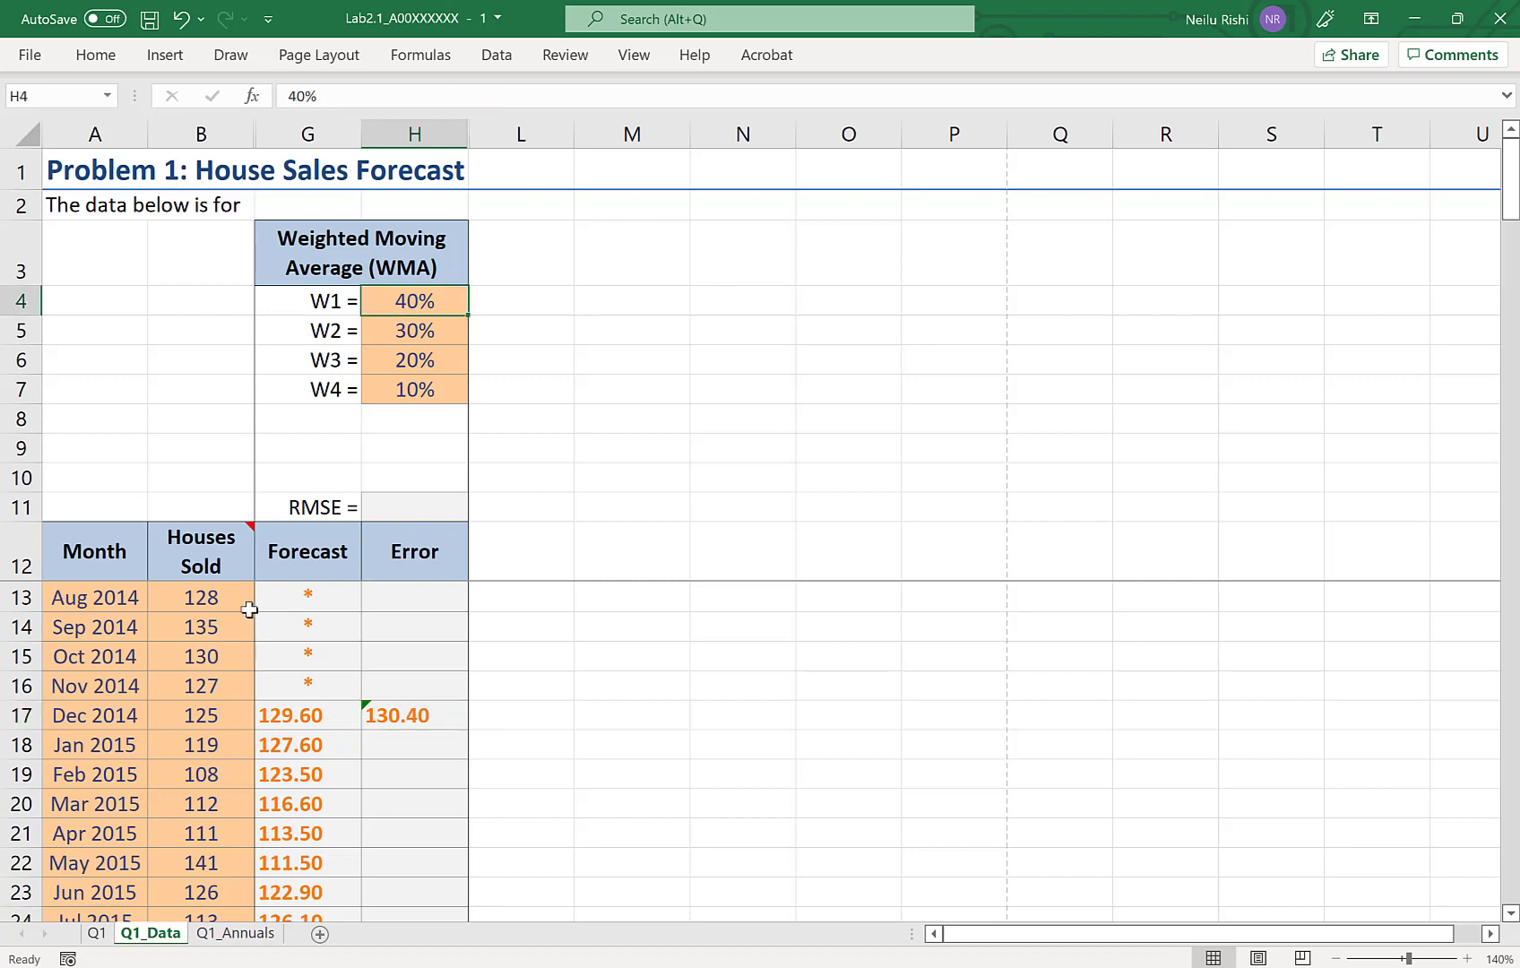
{"action": "left_click_drag", "start_coordinate": [215, 593], "coordinate": [221, 688]}
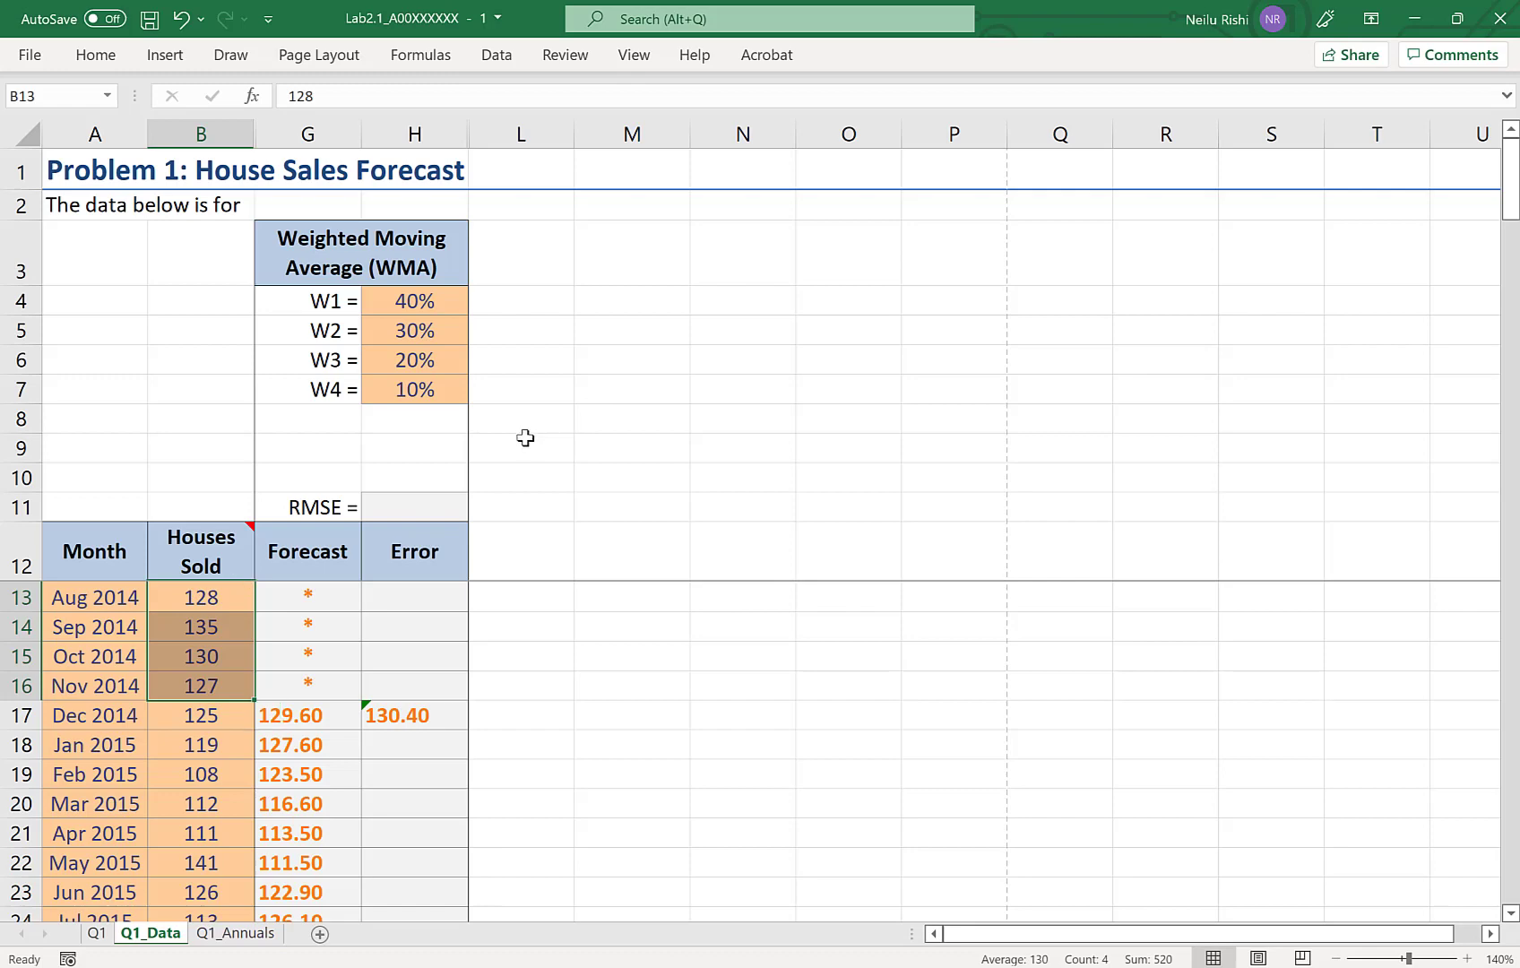
{"action": "left_click", "coordinate": [609, 483]}
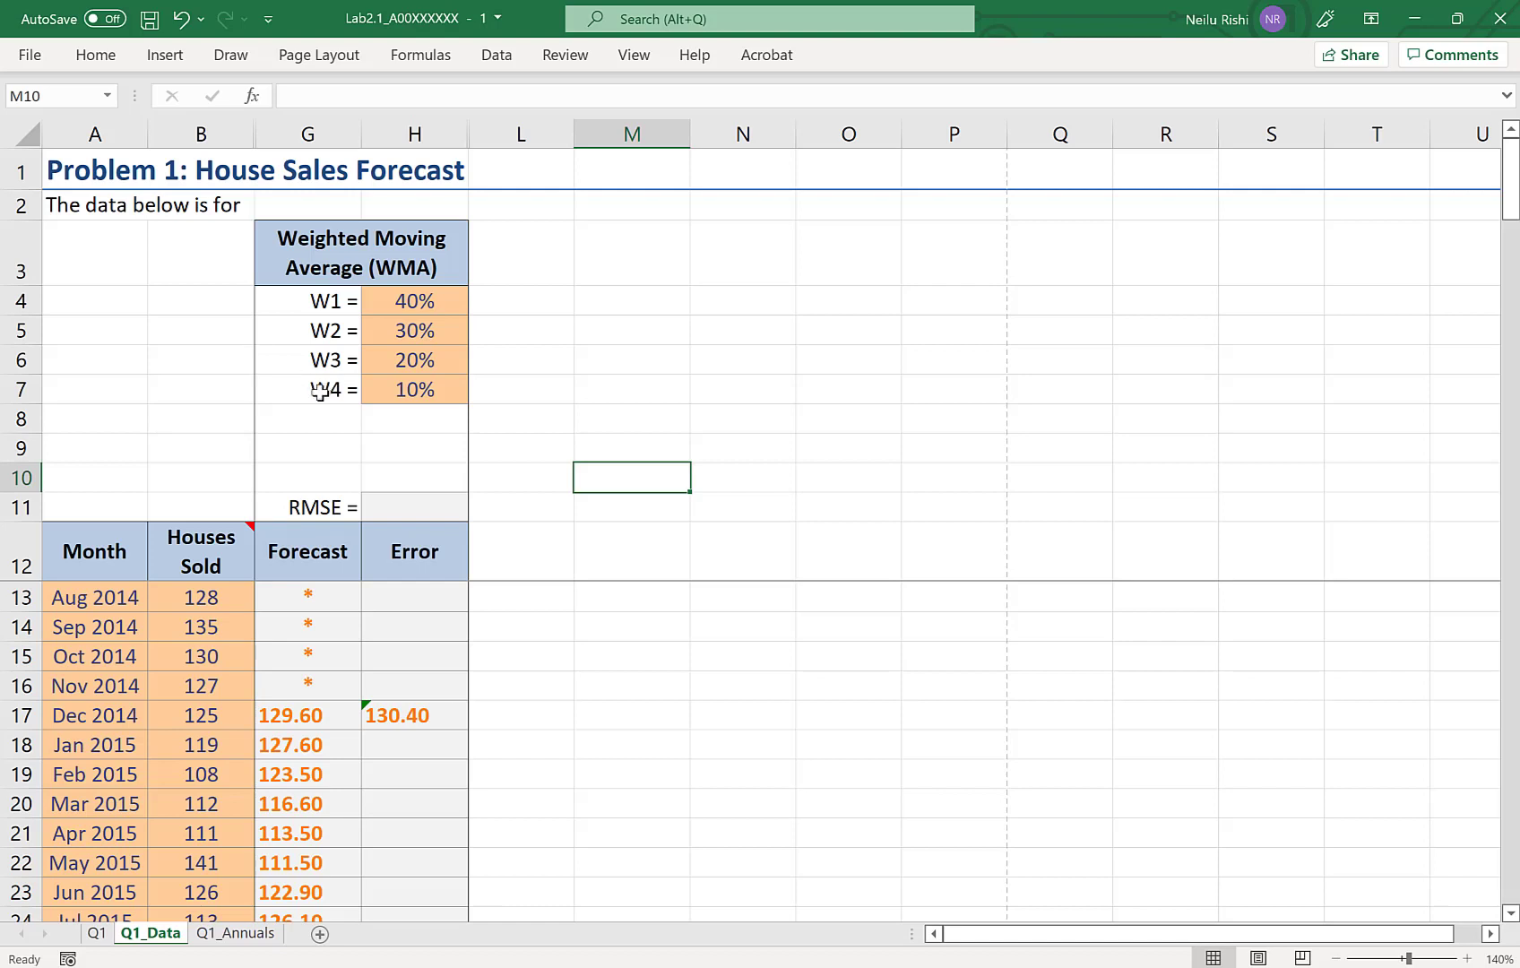
Rearrange the weight rows in the side table into the order W4, W3, W2, W1.
{"action": "left_click_drag", "start_coordinate": [320, 392], "coordinate": [596, 289]}
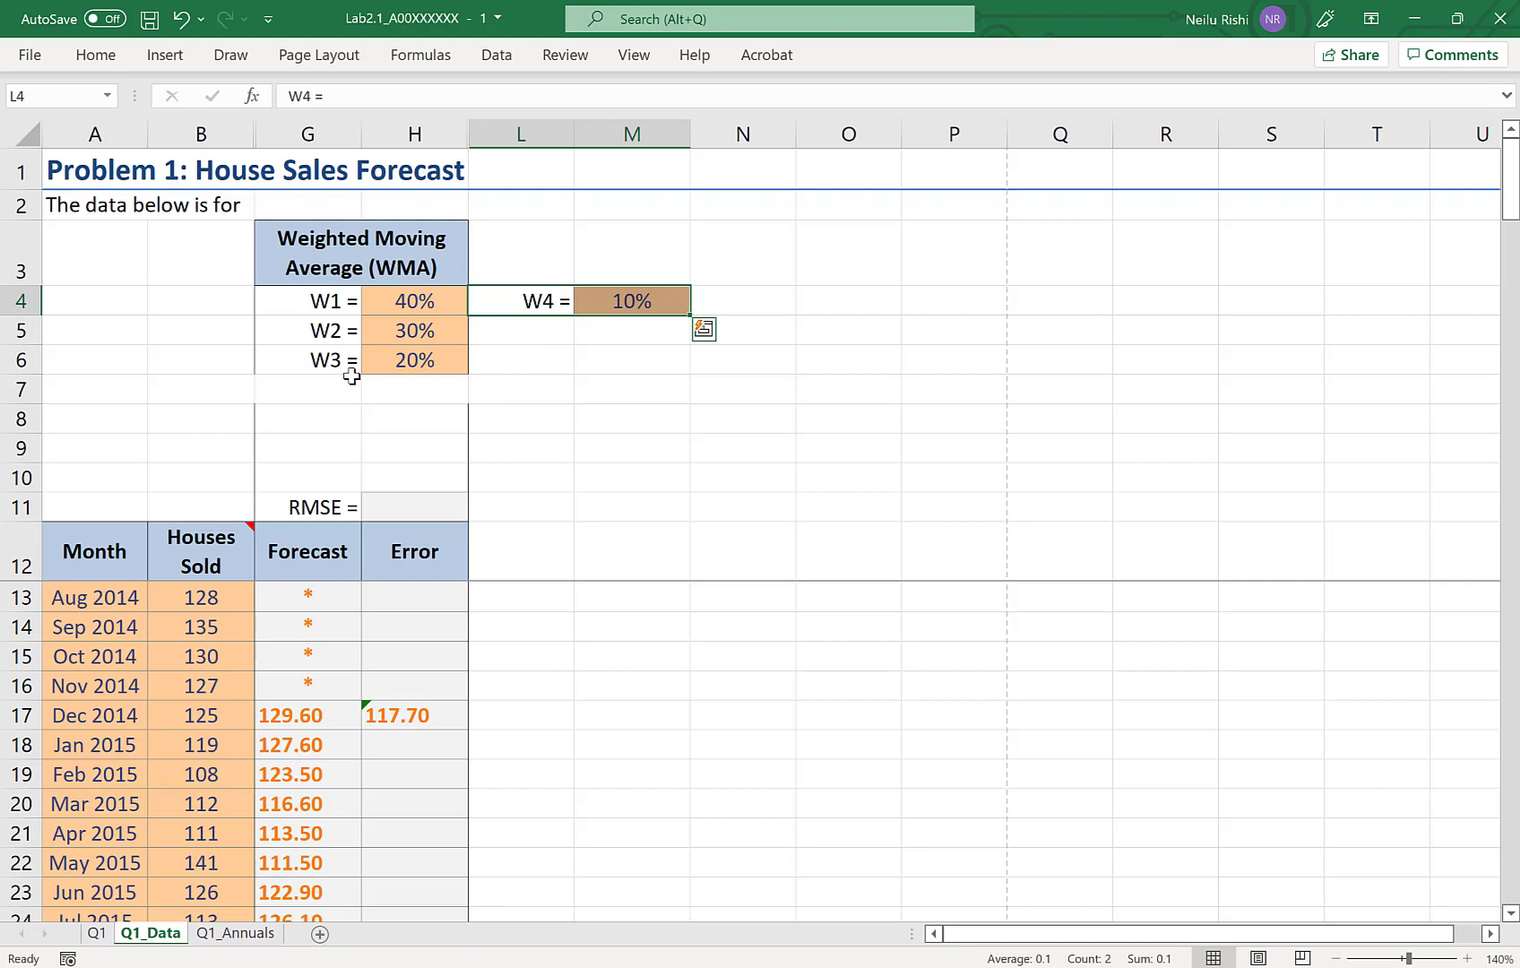
{"action": "left_click_drag", "start_coordinate": [345, 374], "coordinate": [594, 330]}
{"action": "left_click_drag", "start_coordinate": [340, 331], "coordinate": [593, 363]}
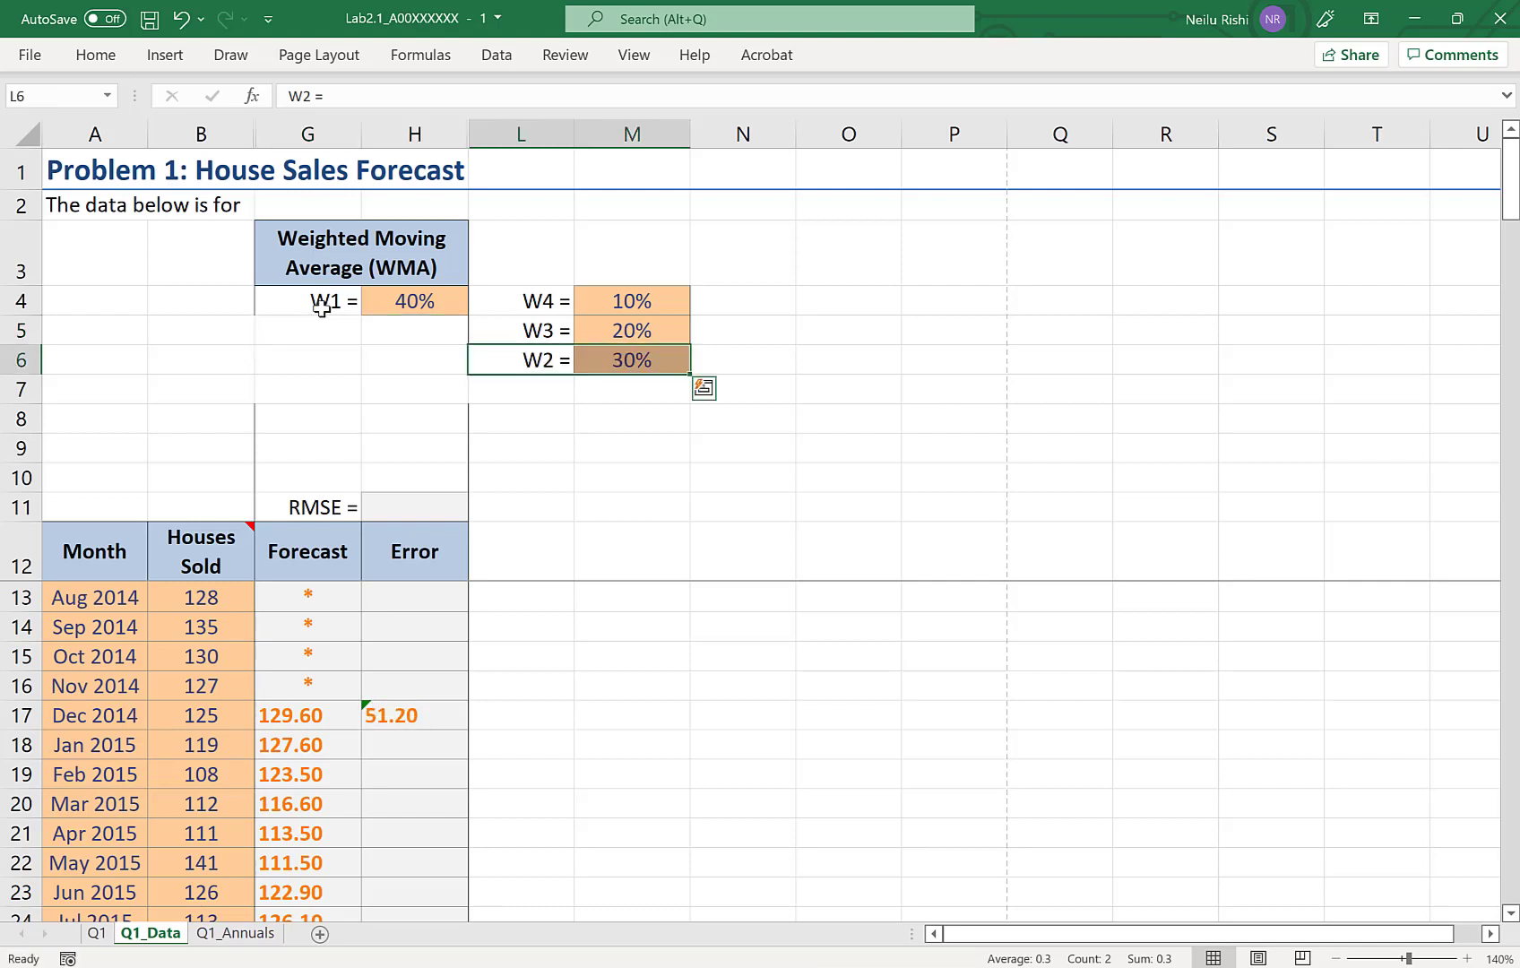
{"action": "left_click_drag", "start_coordinate": [328, 304], "coordinate": [612, 396]}
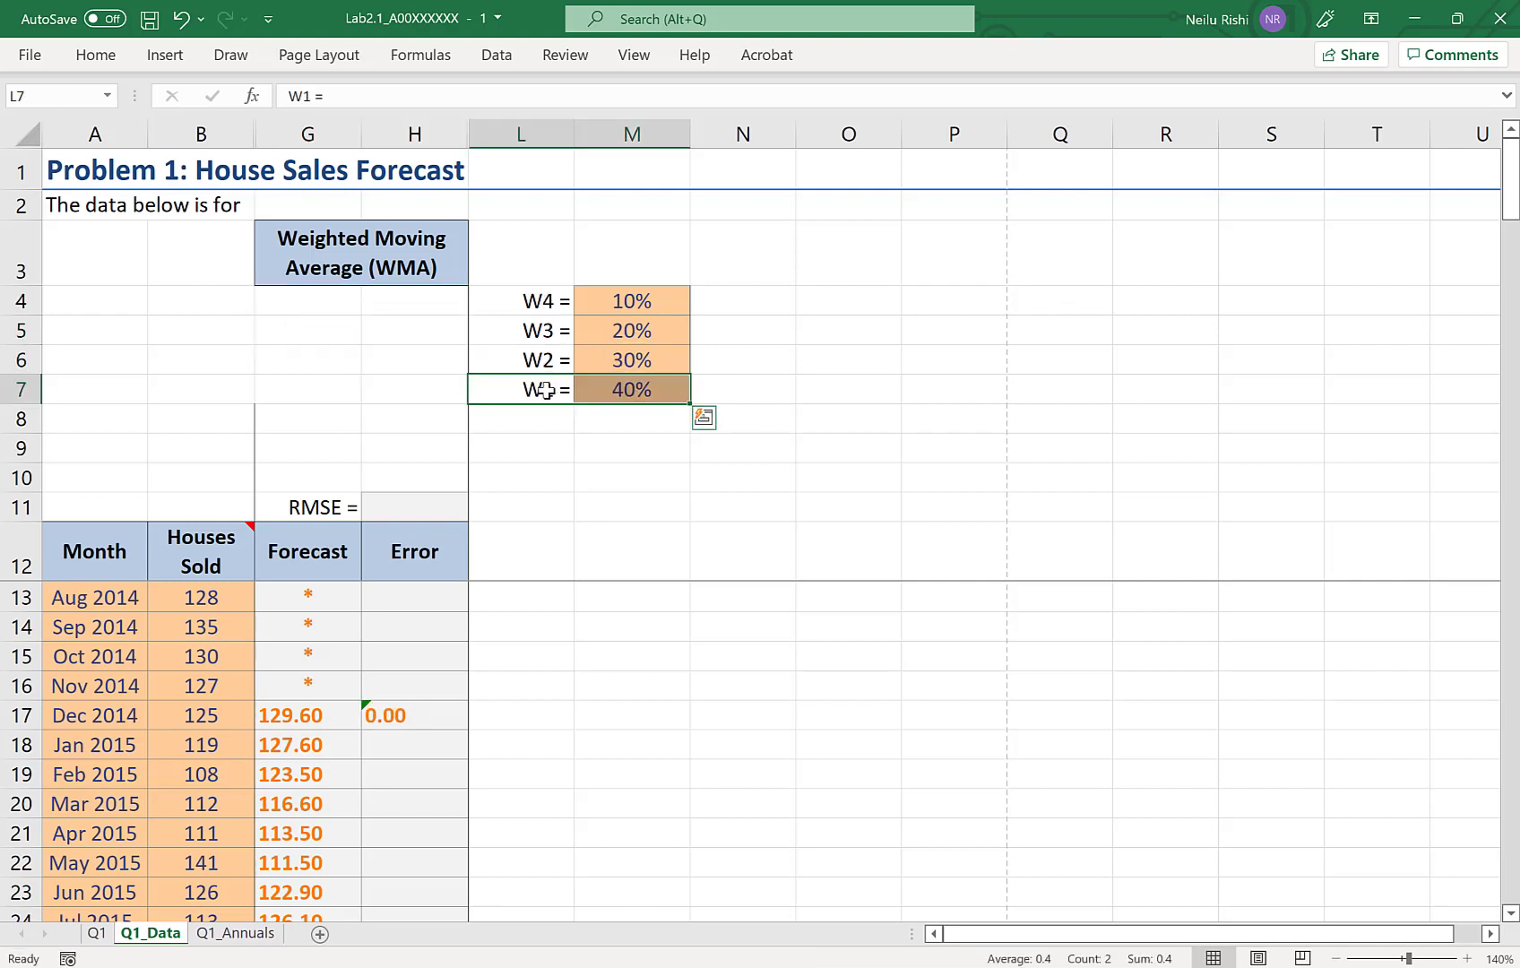
Move the reordered W4–W1 weights (10%–40%) back onto G4:H7.
{"action": "left_click", "coordinate": [604, 332]}
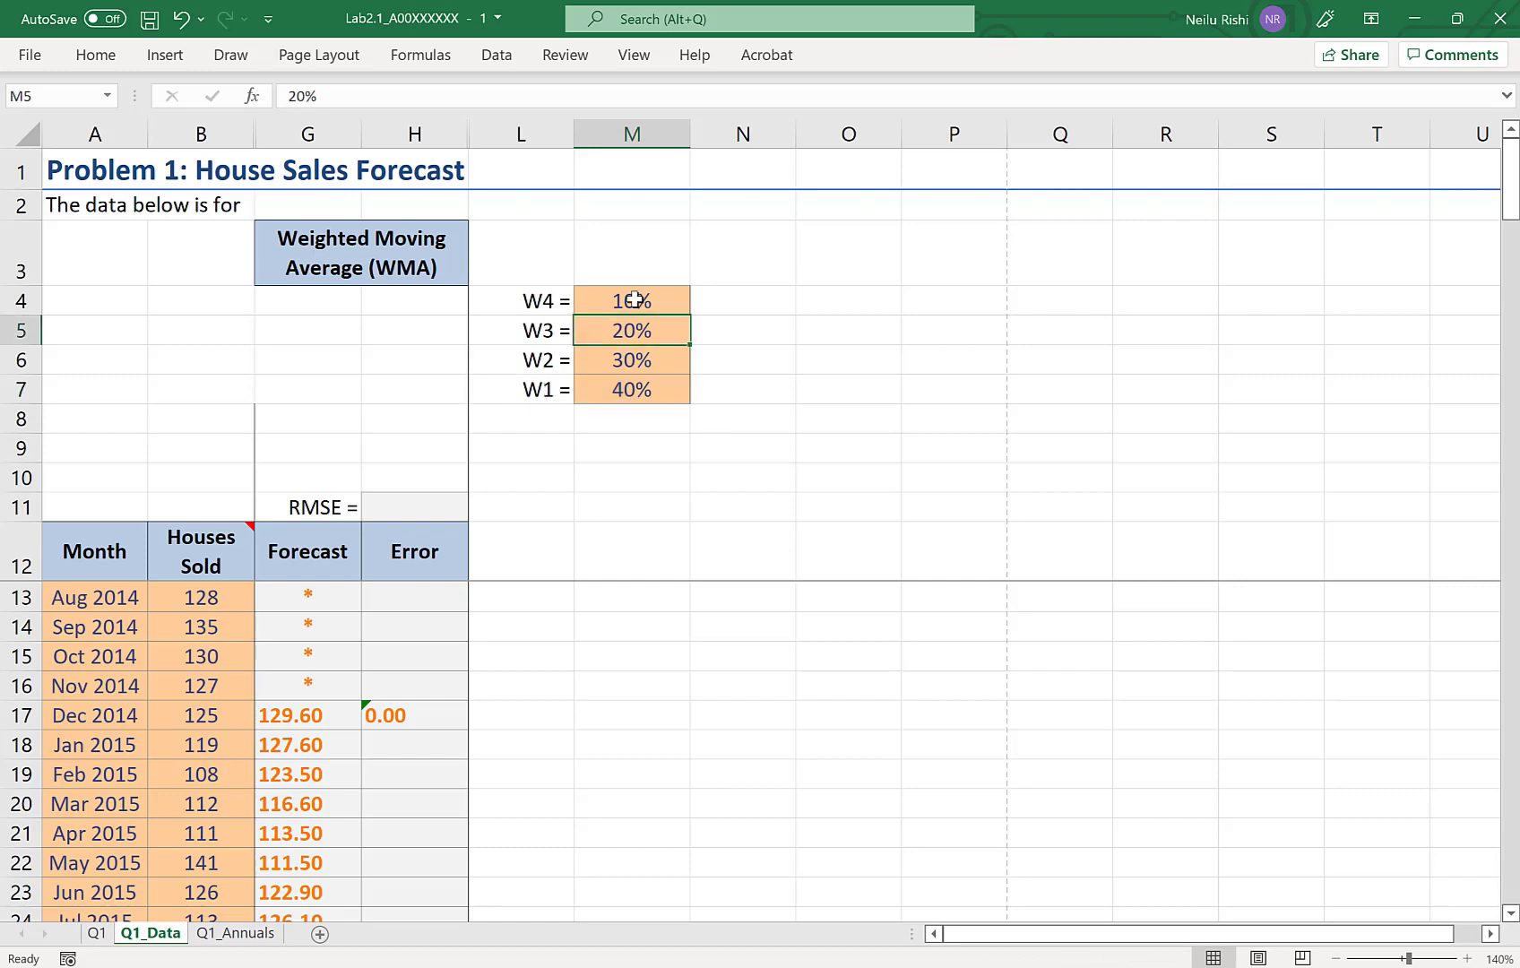
{"action": "left_click_drag", "start_coordinate": [630, 301], "coordinate": [614, 389]}
{"action": "left_click_drag", "start_coordinate": [213, 588], "coordinate": [197, 686], "text": "ctrl"}
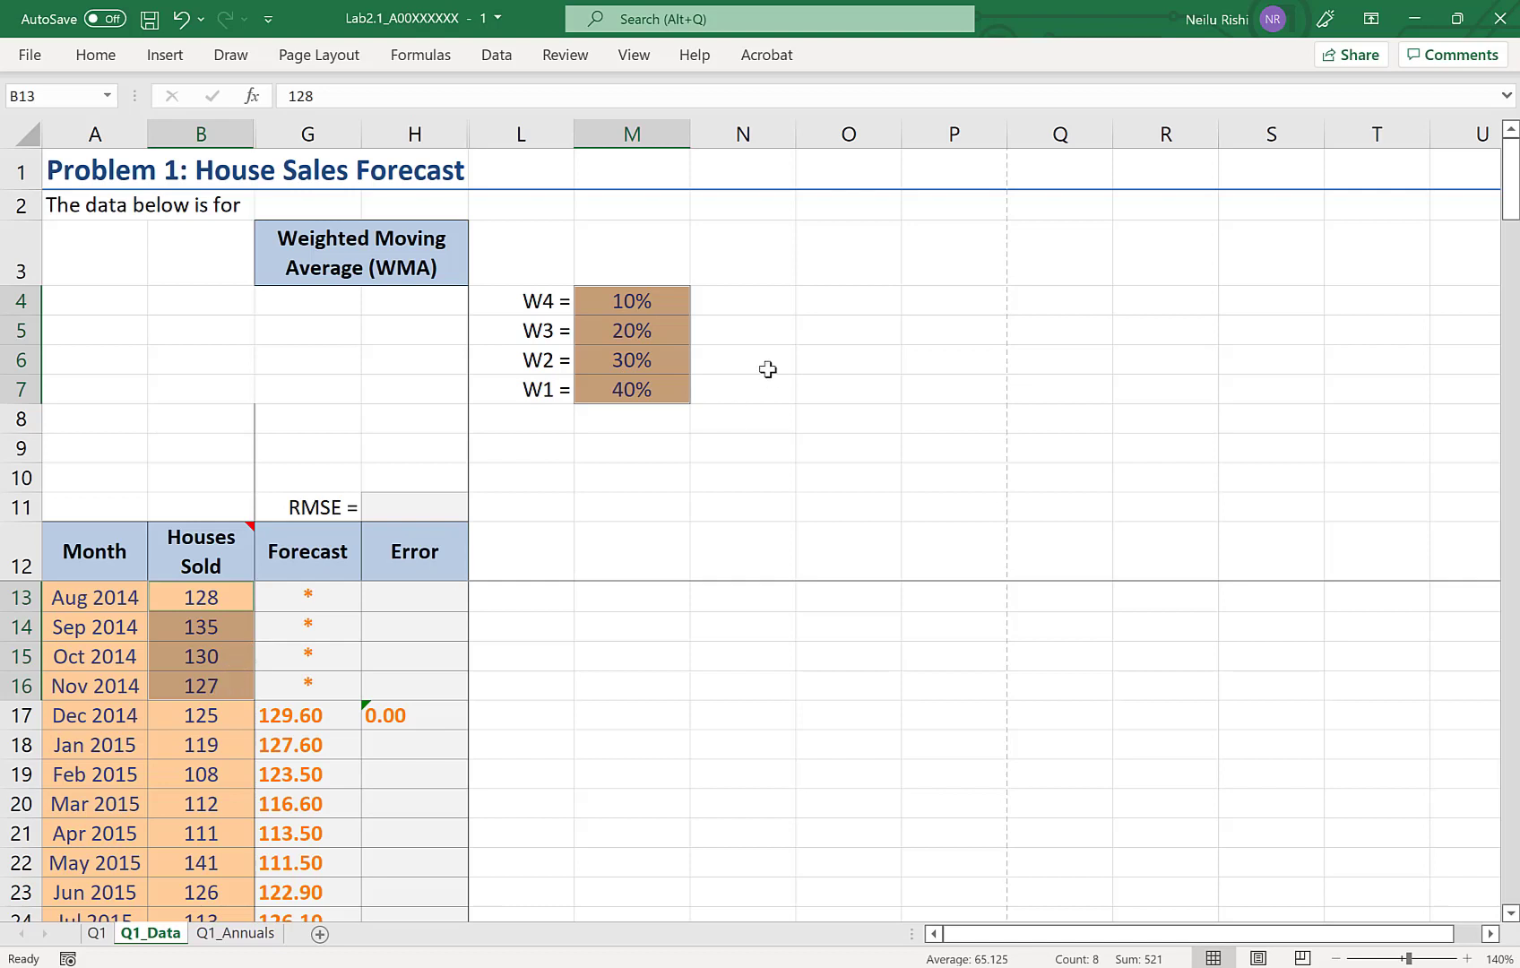
{"action": "left_click_drag", "start_coordinate": [670, 377], "coordinate": [552, 307]}
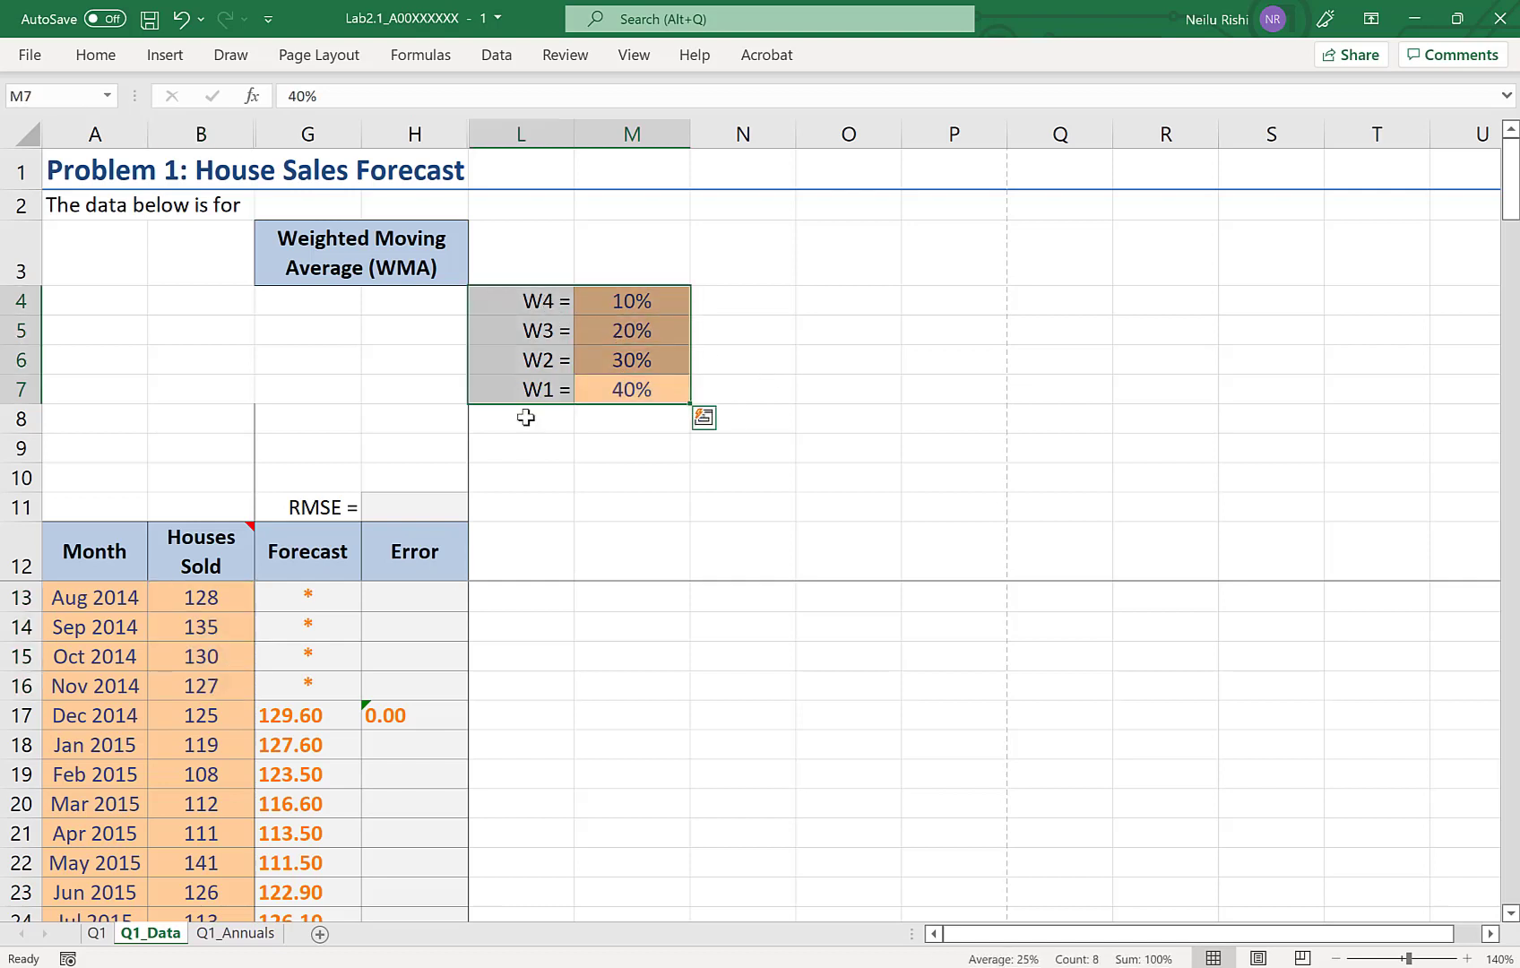
{"action": "left_click_drag", "start_coordinate": [527, 404], "coordinate": [309, 389]}
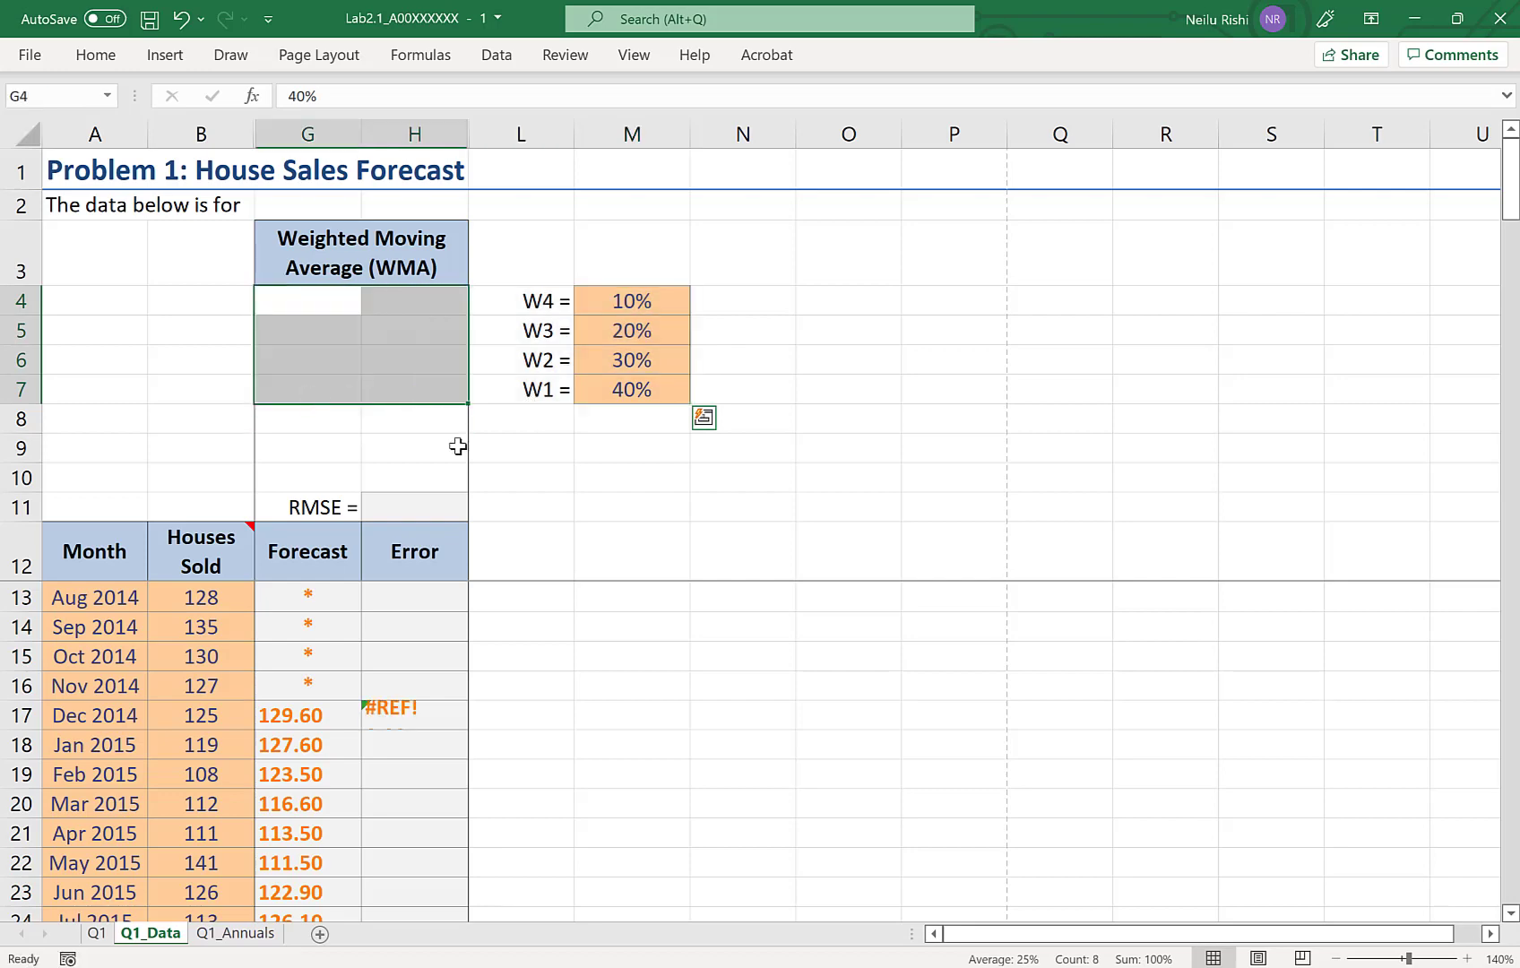
{"action": "left_click", "coordinate": [492, 445]}
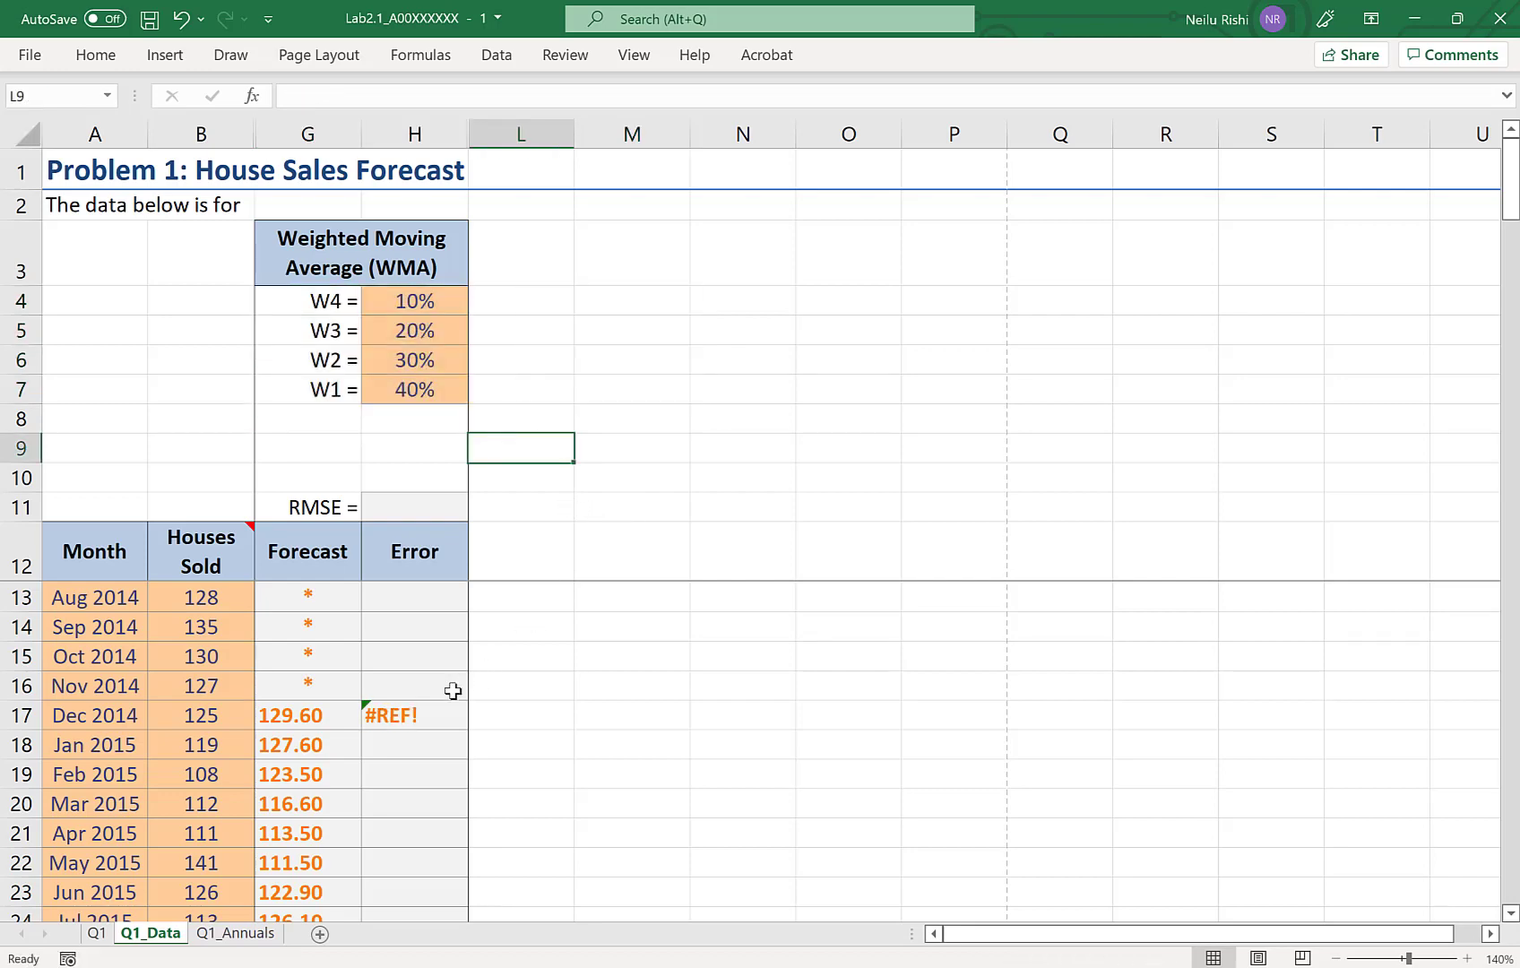
Replace H17's #REF! with =SUMPRODUCT($H$4:$H$7,B13:B16), giving 129.60.
{"action": "left_click", "coordinate": [424, 709]}
{"action": "type", "text": "=sum"}
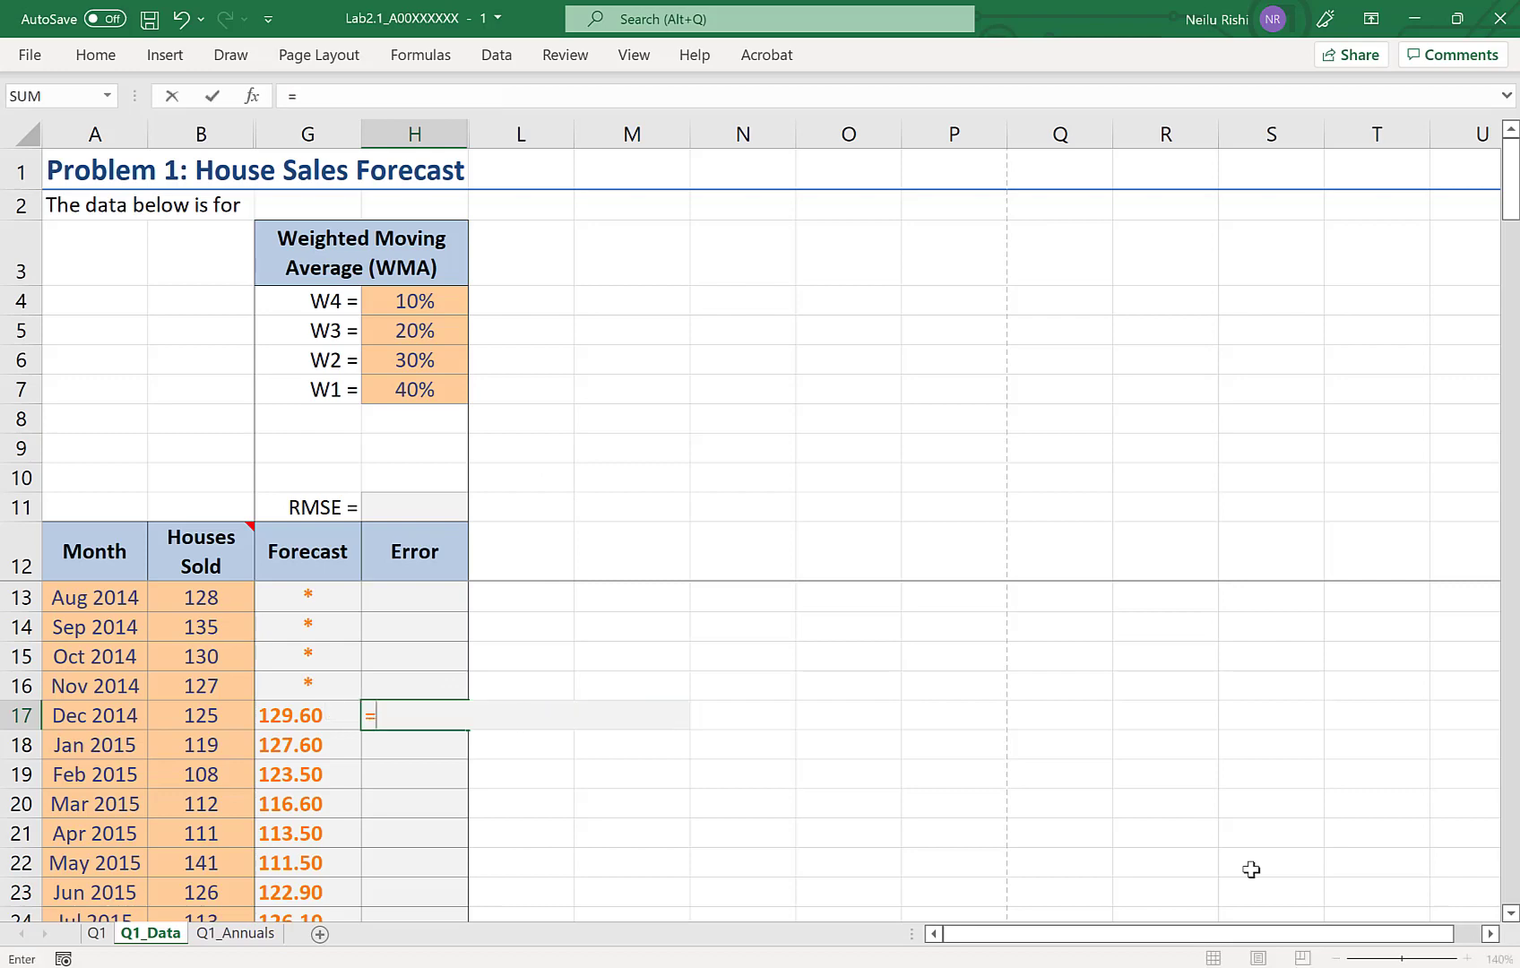
{"action": "key", "text": "Down"}
{"action": "key", "text": "Down"}
{"action": "key", "text": "Down"}
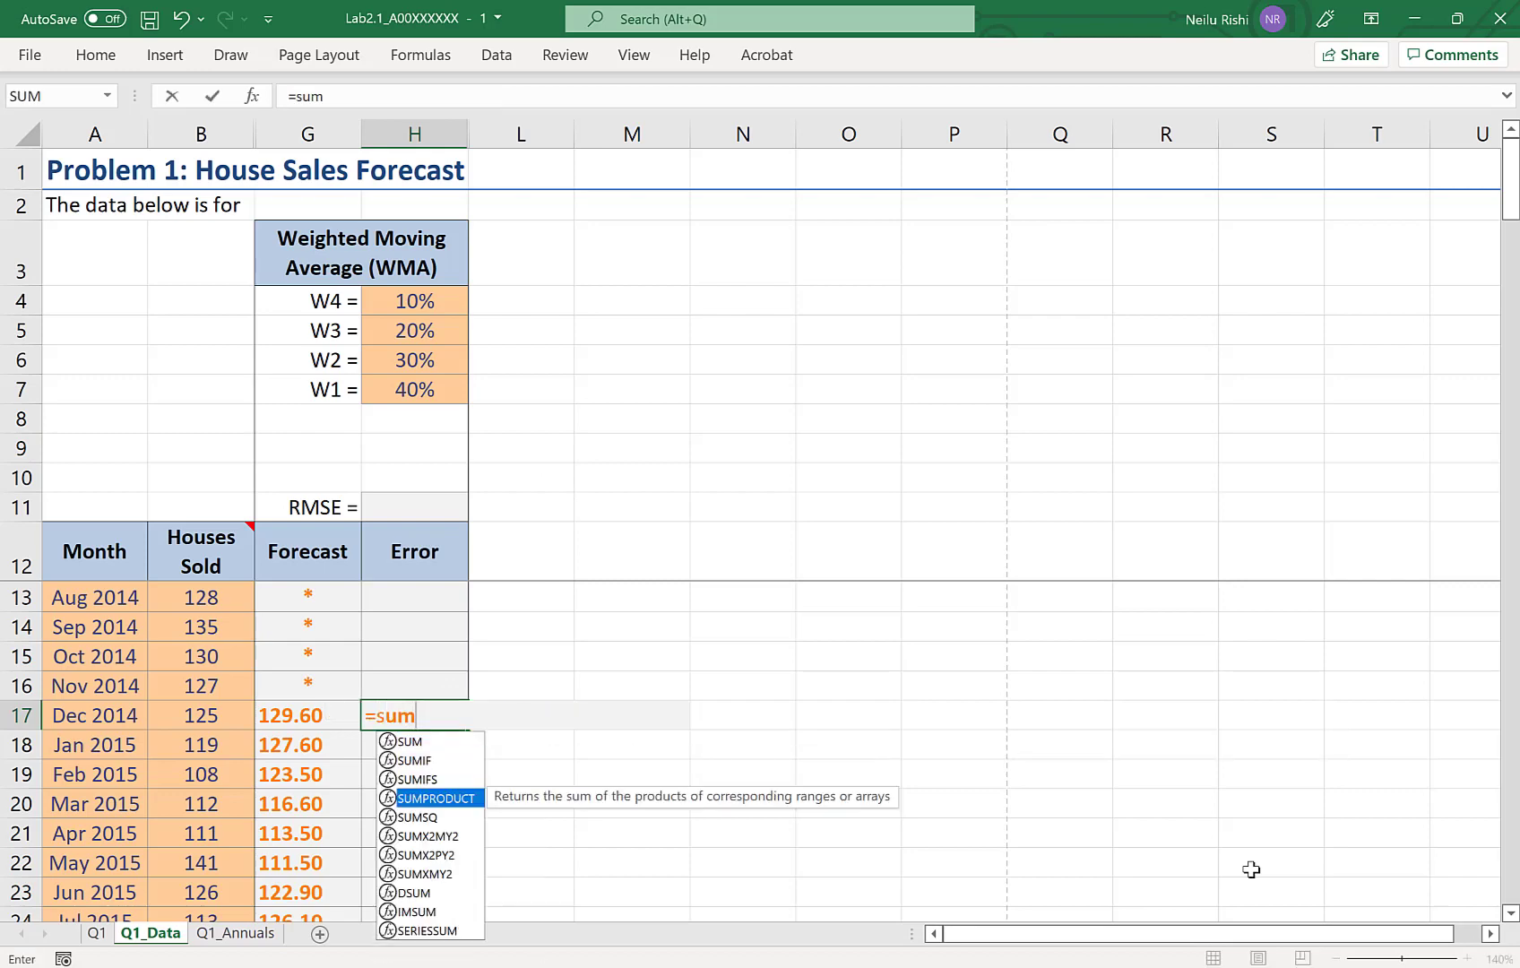
{"action": "key", "text": "Tab"}
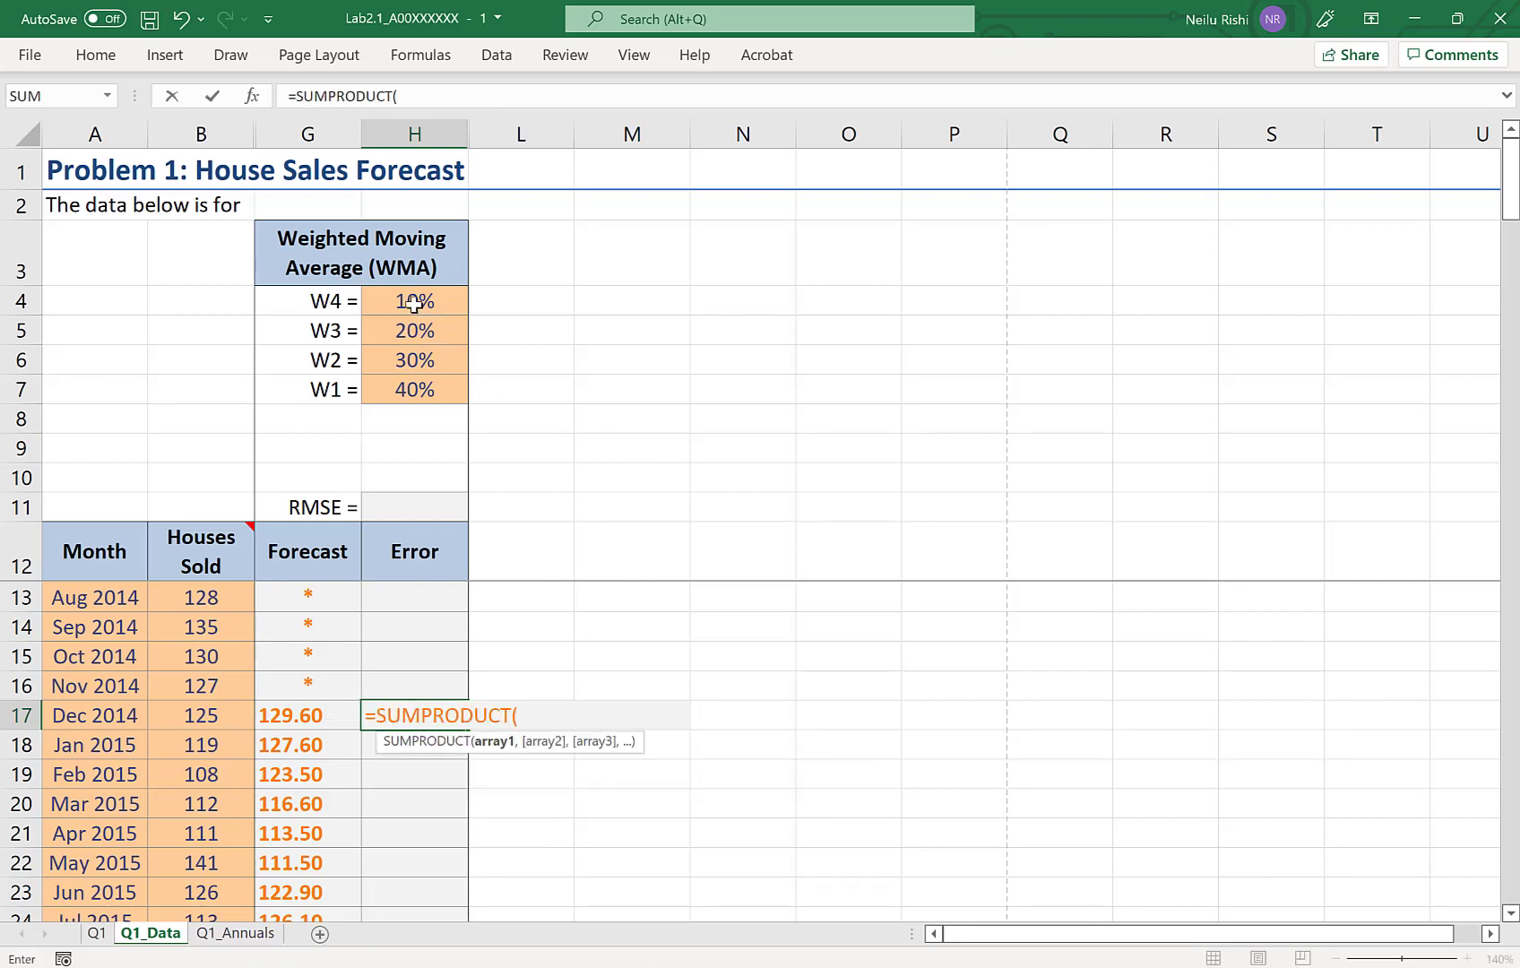
{"action": "left_click_drag", "start_coordinate": [410, 302], "coordinate": [405, 389]}
{"action": "key", "text": "F4"}
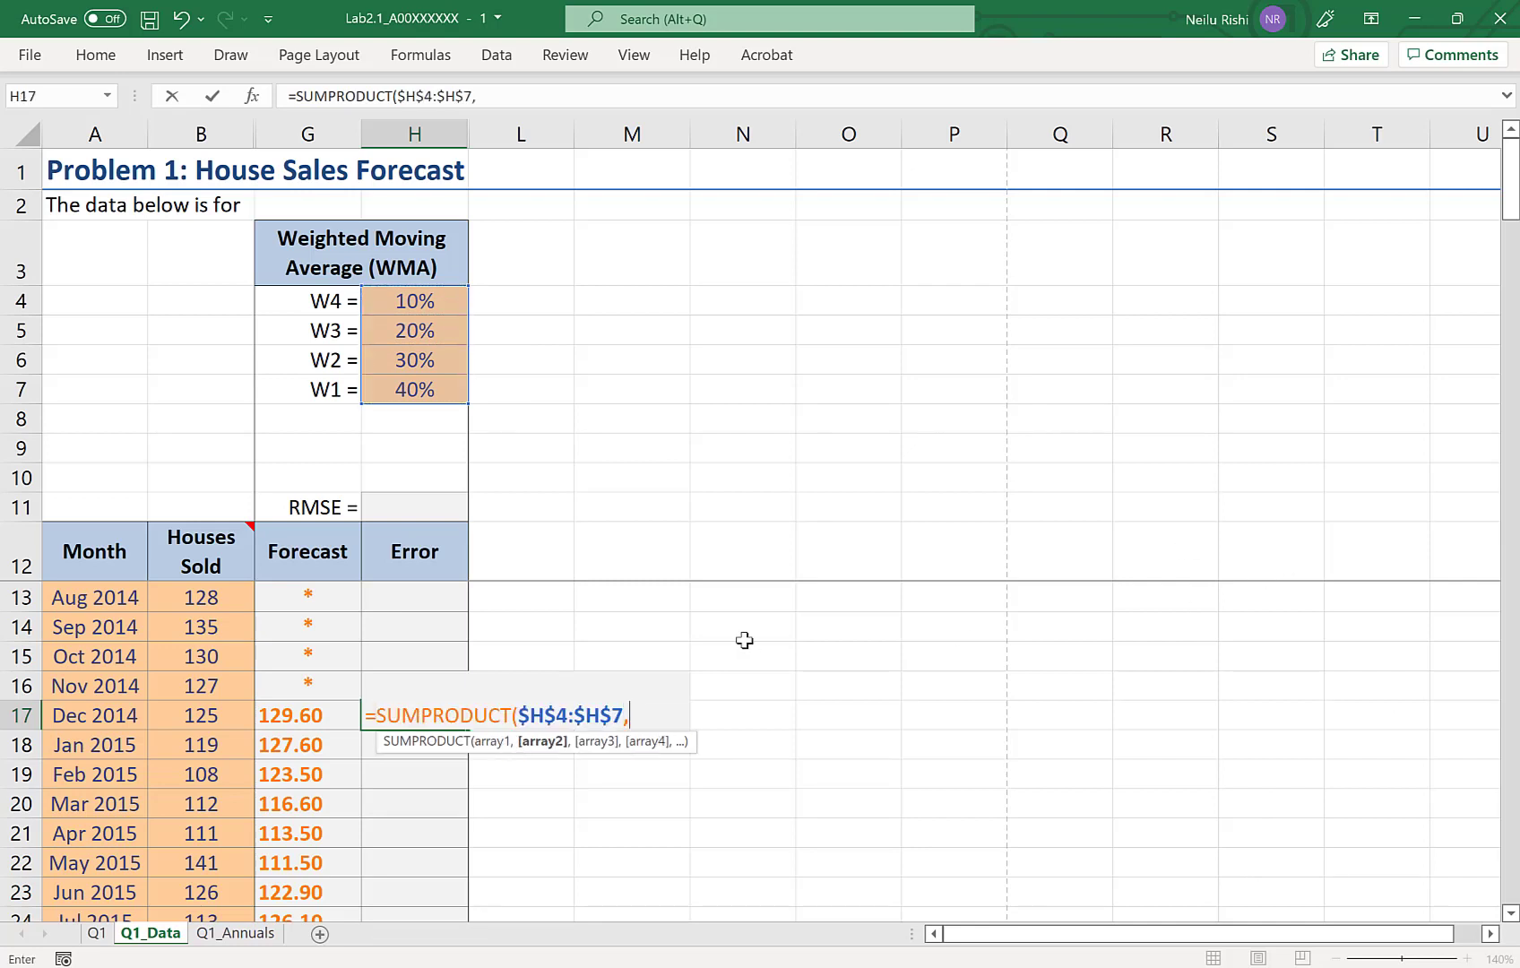
{"action": "type", "text": ","}
{"action": "left_click_drag", "start_coordinate": [216, 587], "coordinate": [212, 686]}
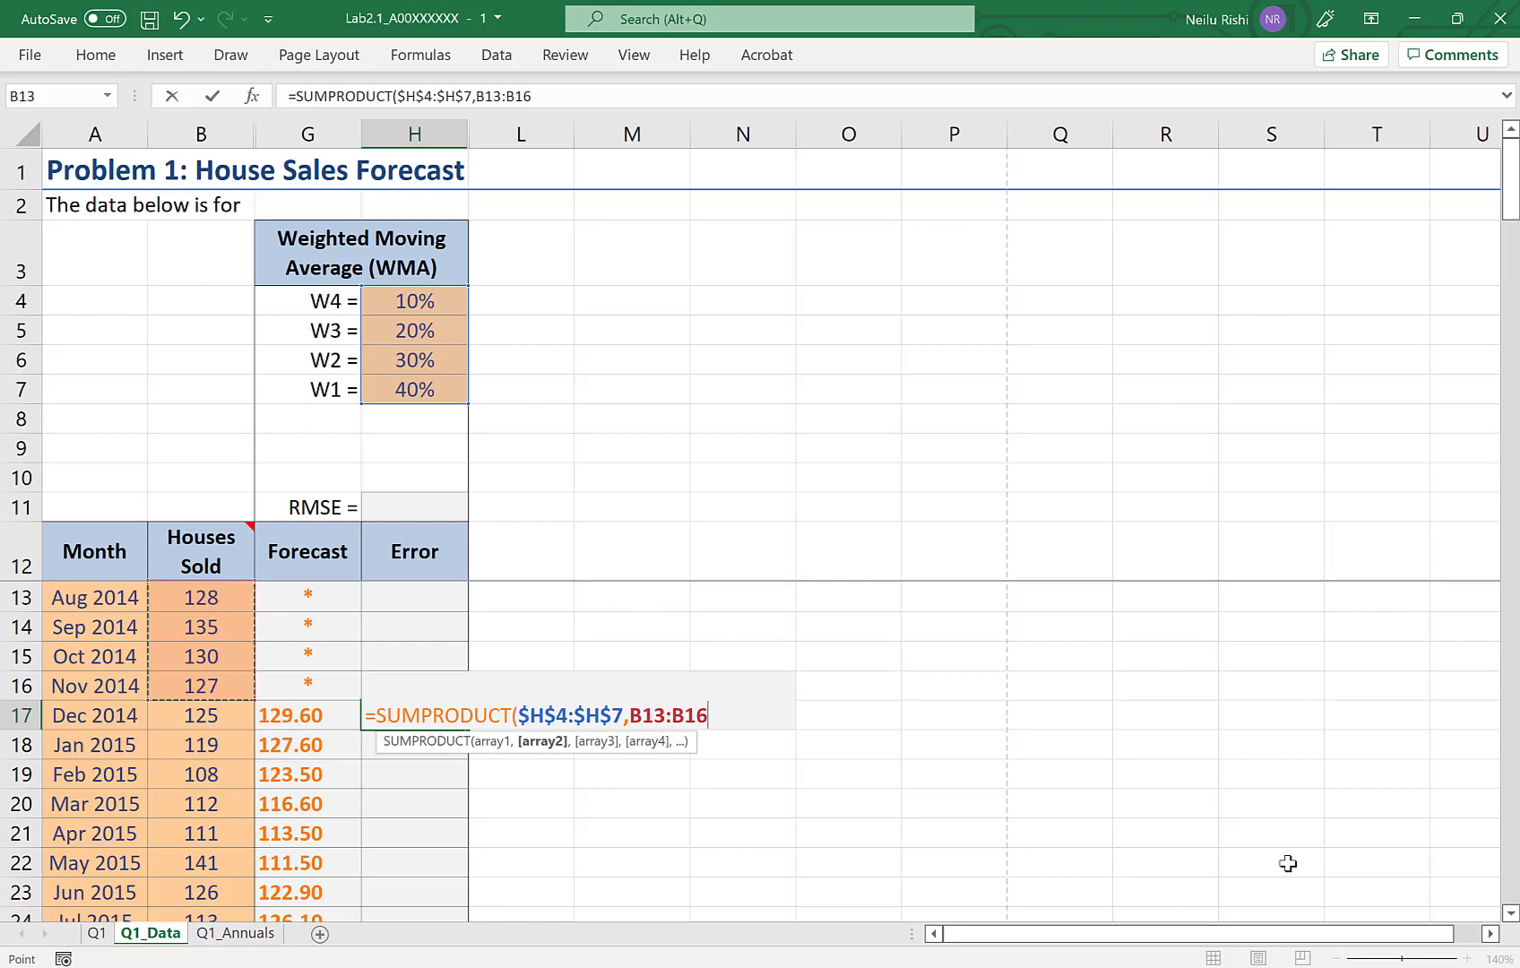
{"action": "key", "text": "Return"}
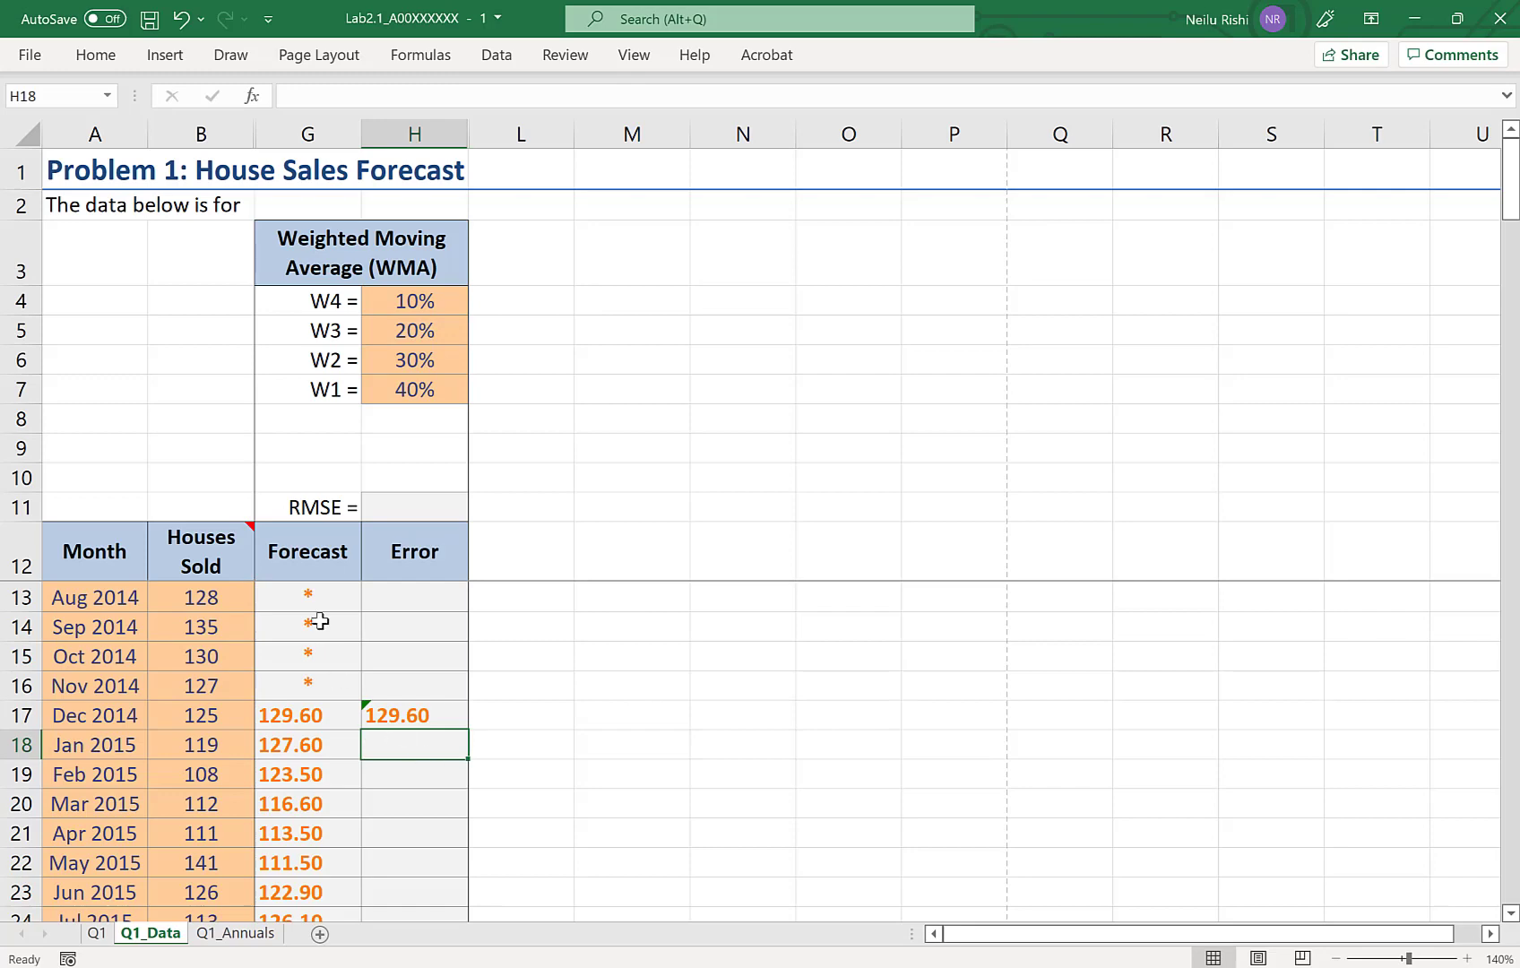
{"action": "left_click", "coordinate": [432, 714]}
Undo the Error column fill-down and select the Feb 2022–Jan 2023 forecasts G103:G114.
{"action": "double_click", "coordinate": [465, 731]}
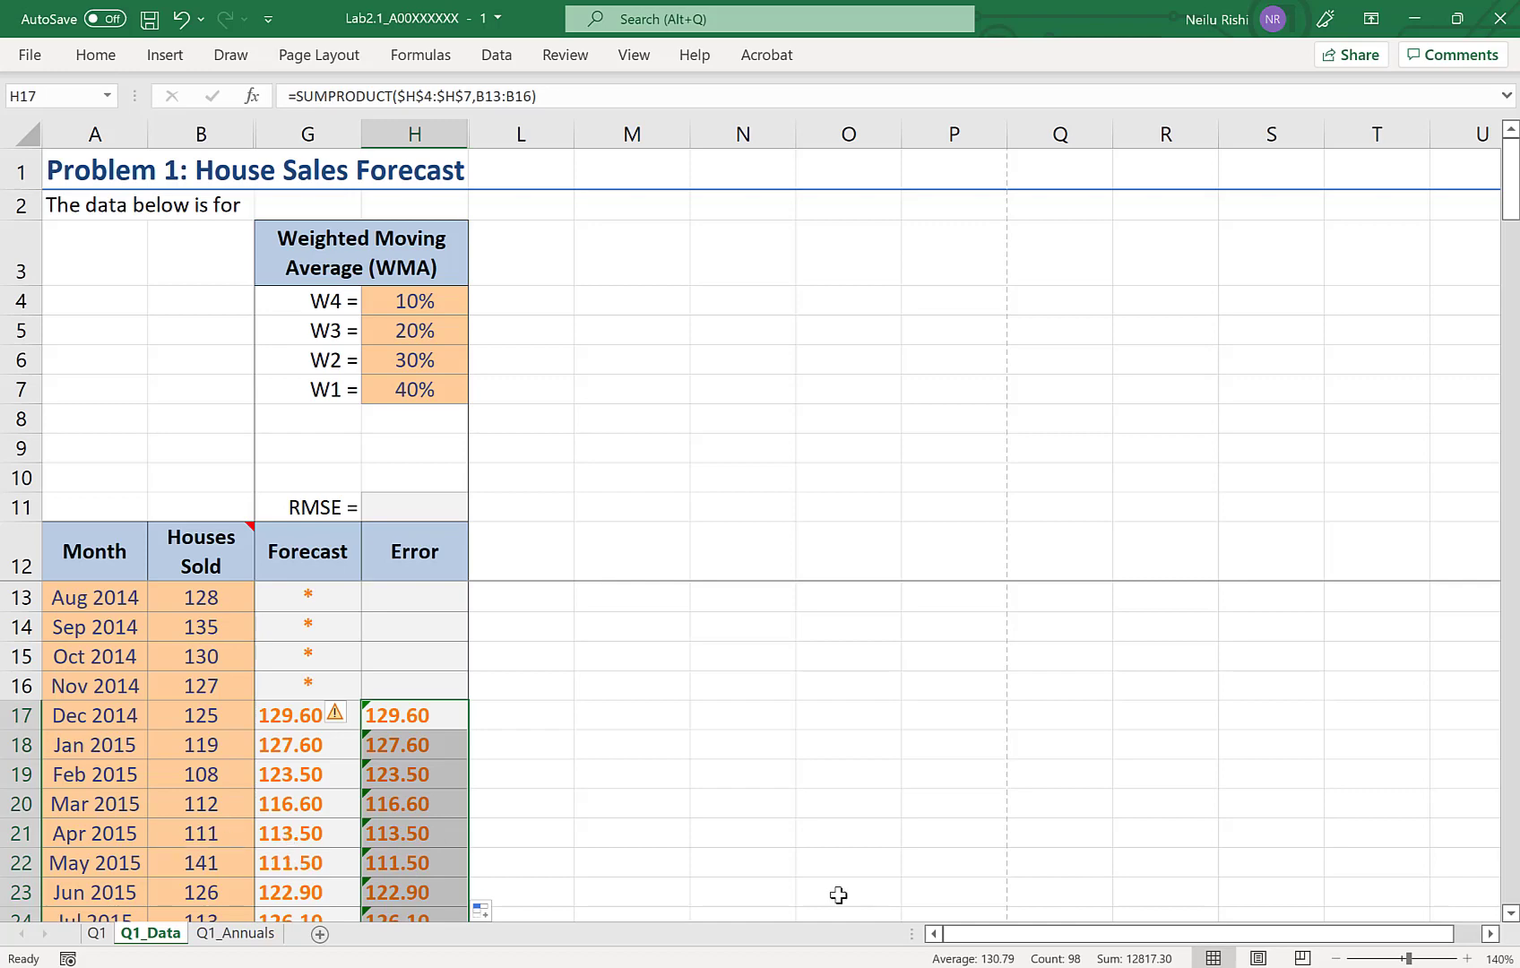
{"action": "key", "text": "ctrl+z"}
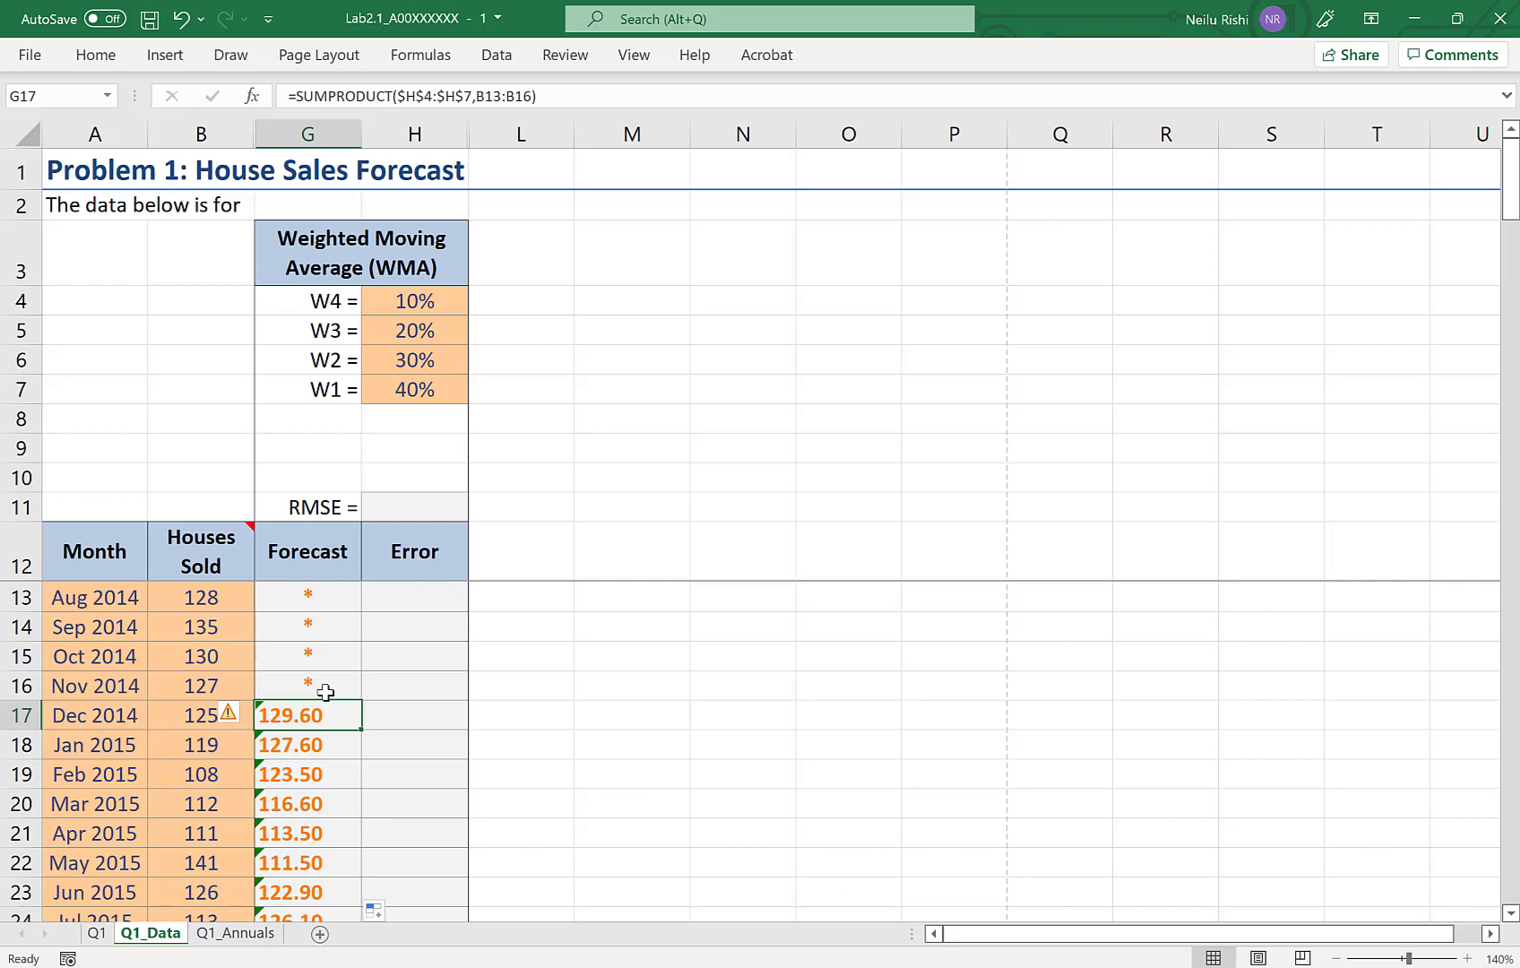
{"action": "key", "text": "ctrl+Down"}
{"action": "scroll", "coordinate": [325, 691], "scroll_direction": "up", "scroll_amount": 3}
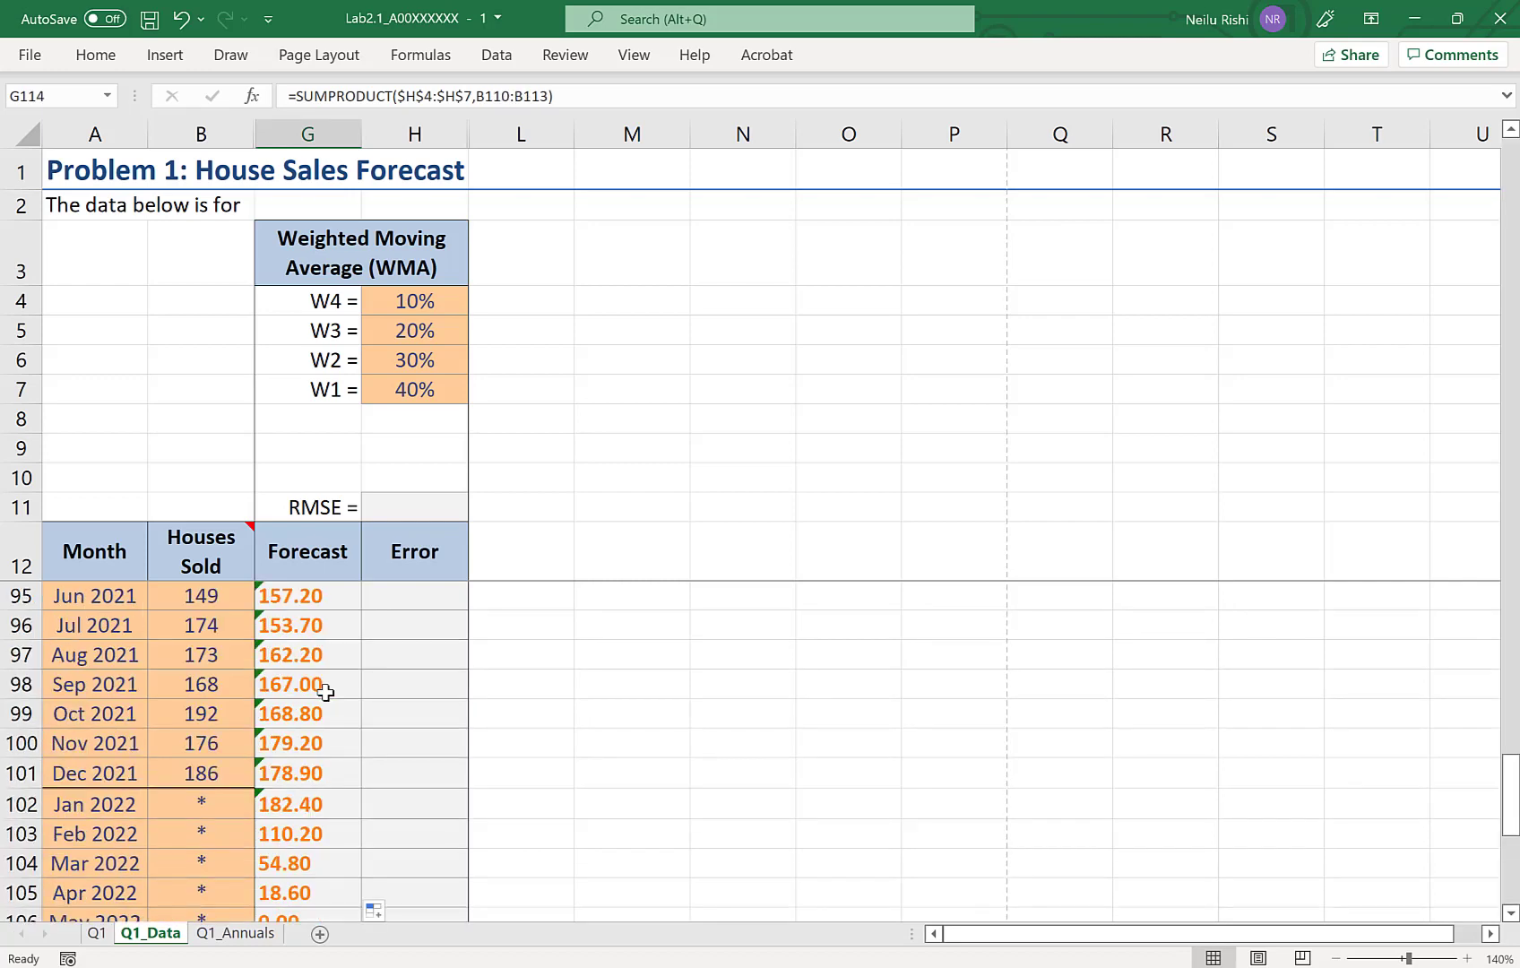
{"action": "left_click", "coordinate": [273, 829], "text": "shift"}
{"action": "scroll", "coordinate": [318, 829], "scroll_direction": "down", "scroll_amount": 2}
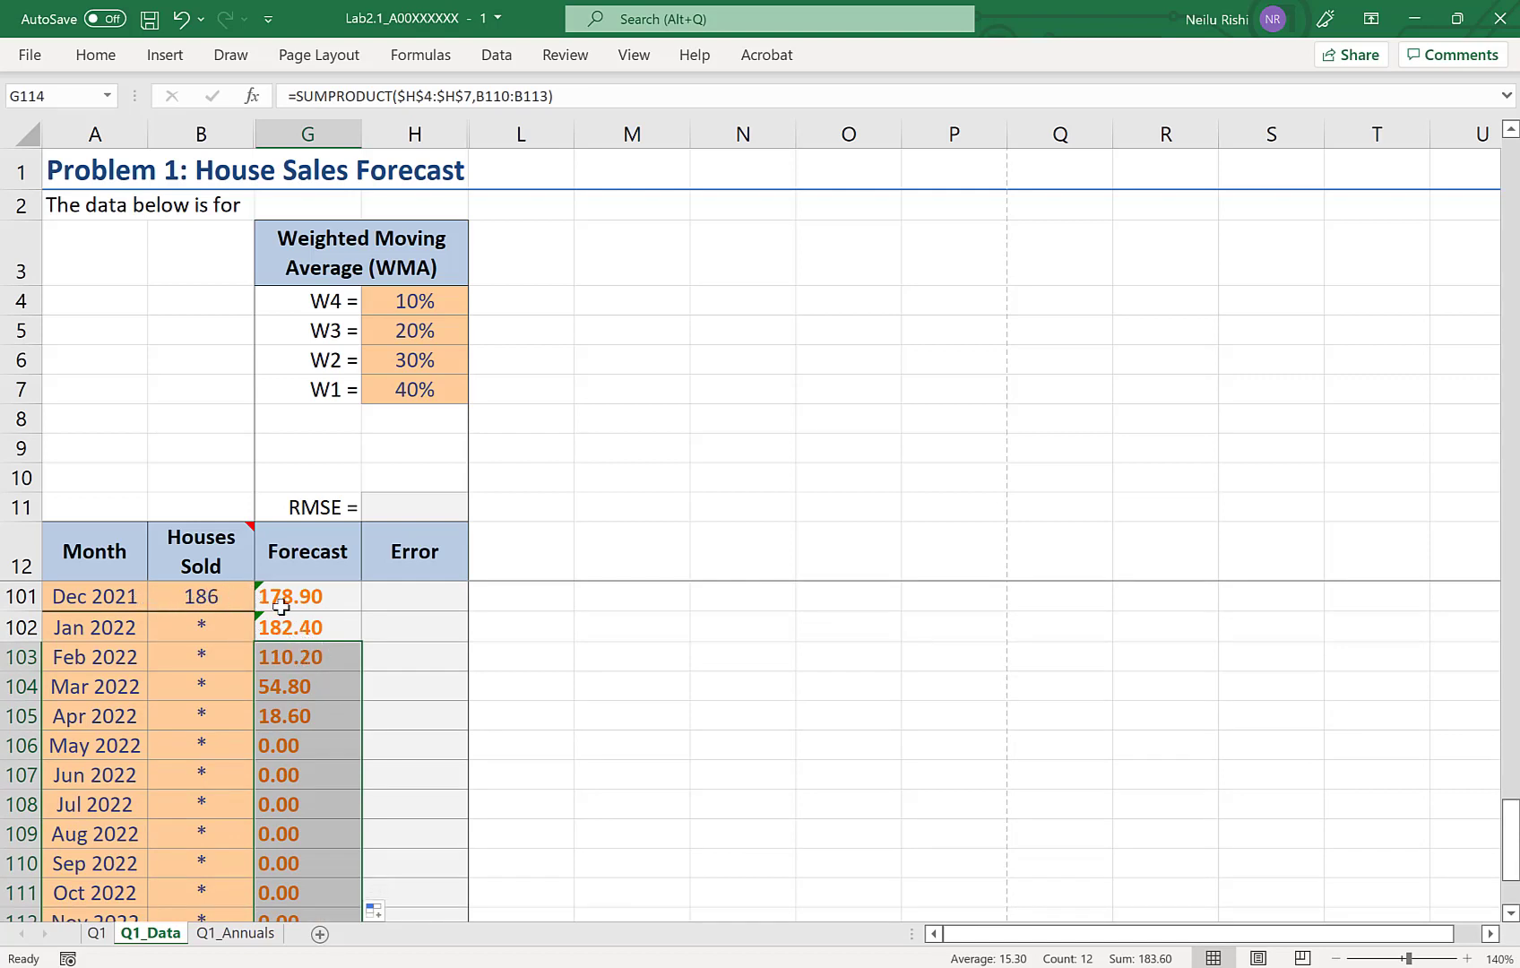
Clear G103:G114 and extend the Jan 2022 formula into Feb 2022 (B99:B102, 110.20).
{"action": "key", "text": "Delete"}
{"action": "left_click", "coordinate": [283, 629]}
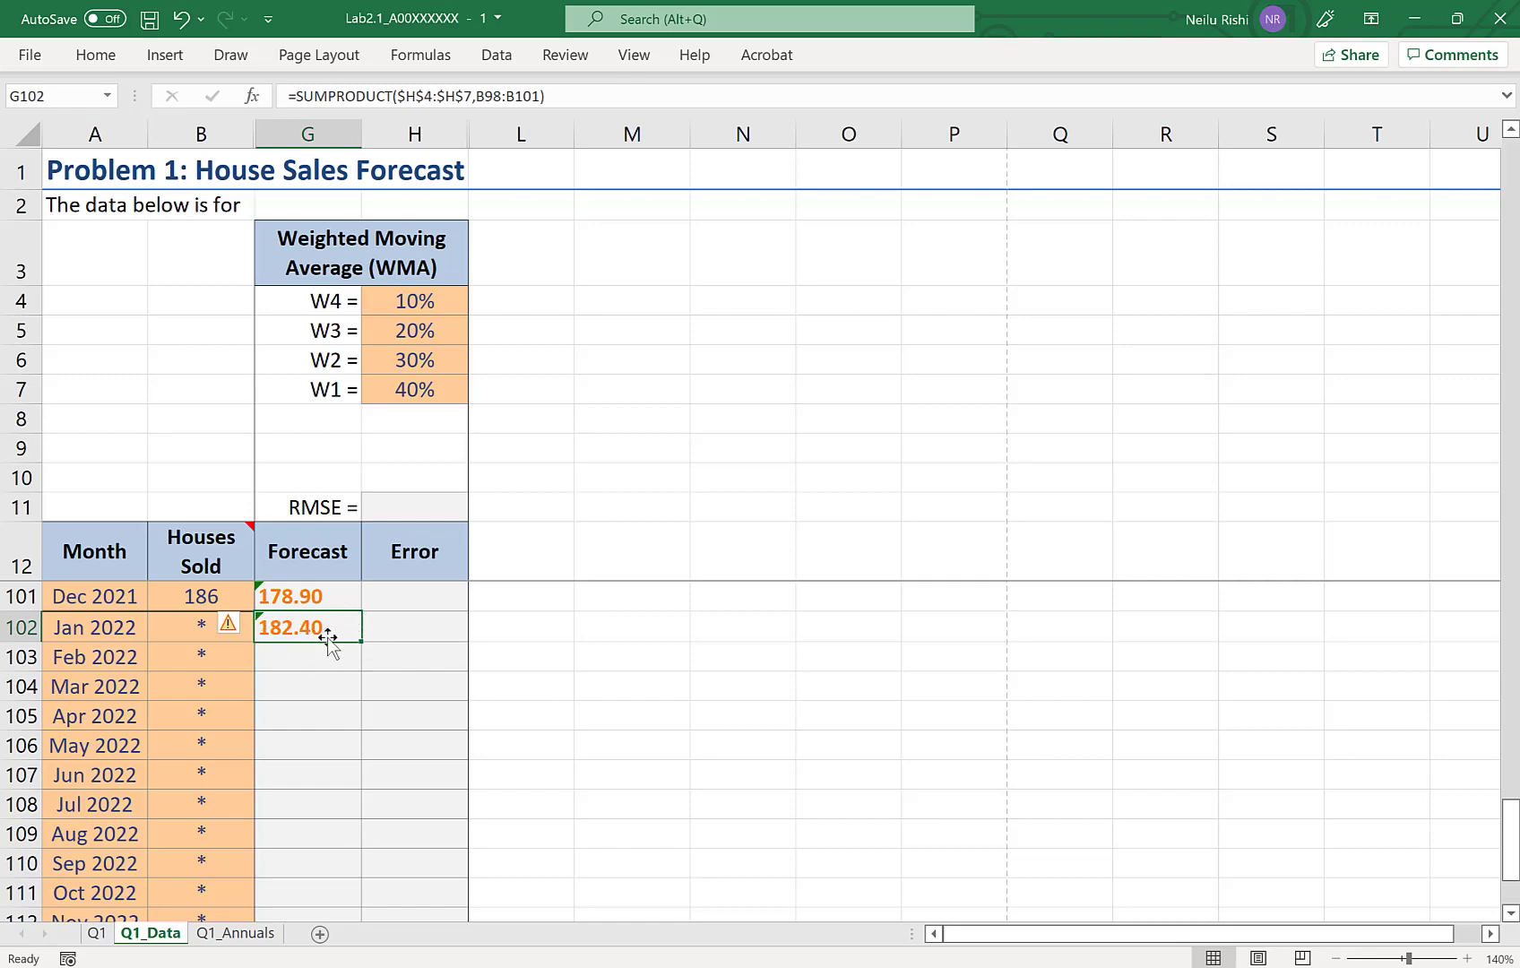
{"action": "left_click", "coordinate": [271, 691]}
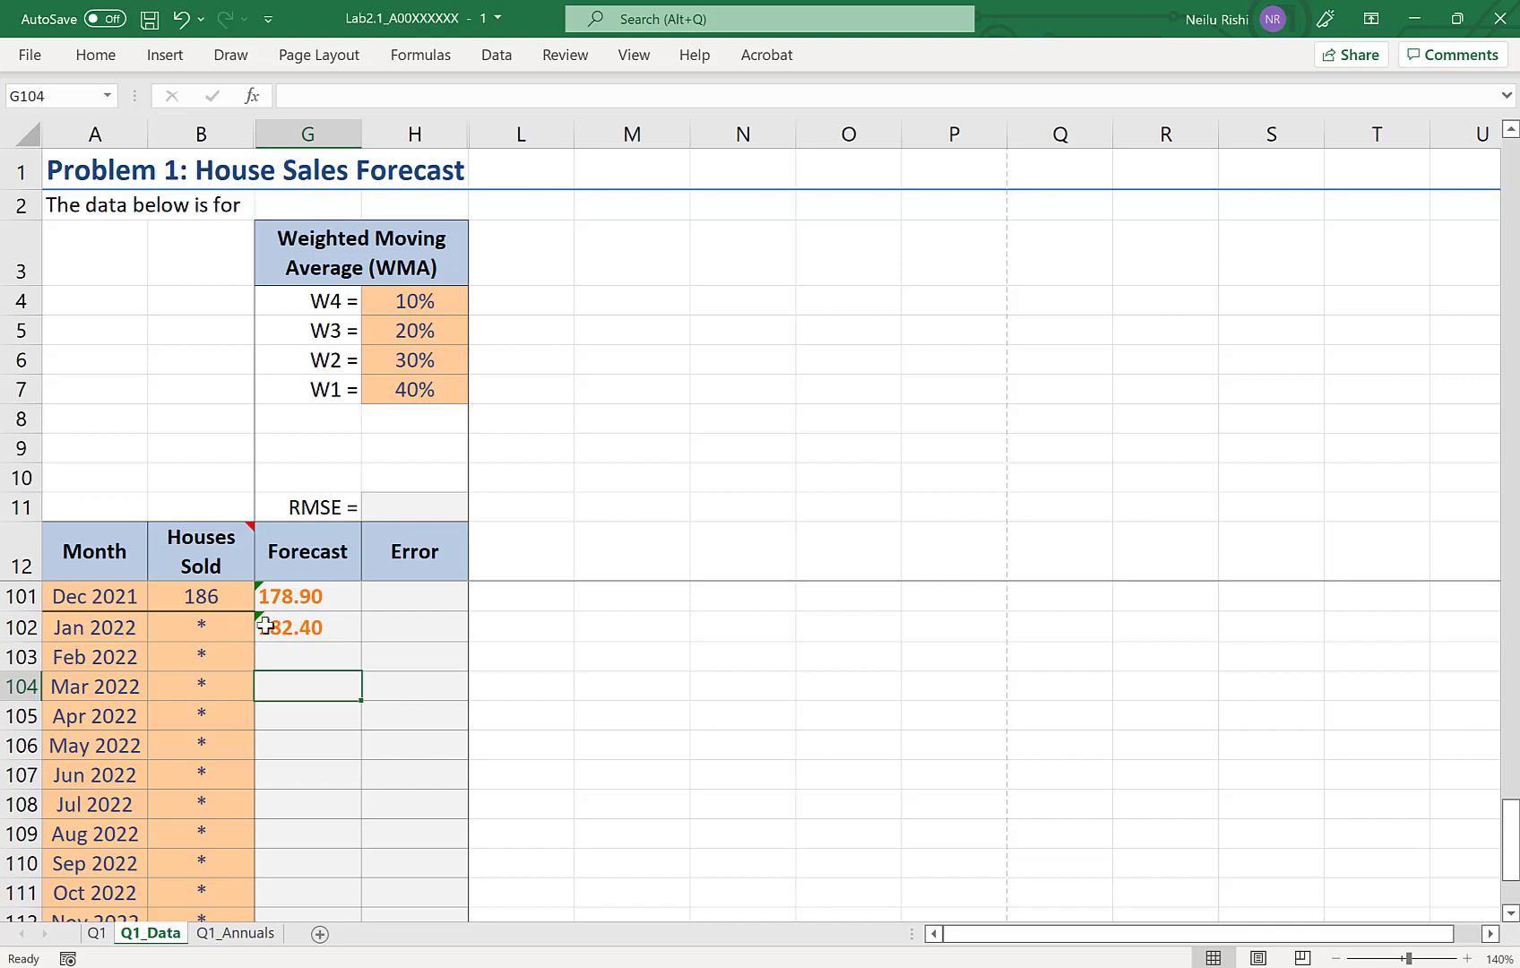
{"action": "left_click", "coordinate": [310, 627]}
{"action": "left_click_drag", "start_coordinate": [362, 642], "coordinate": [311, 660]}
{"action": "double_click", "coordinate": [310, 659]}
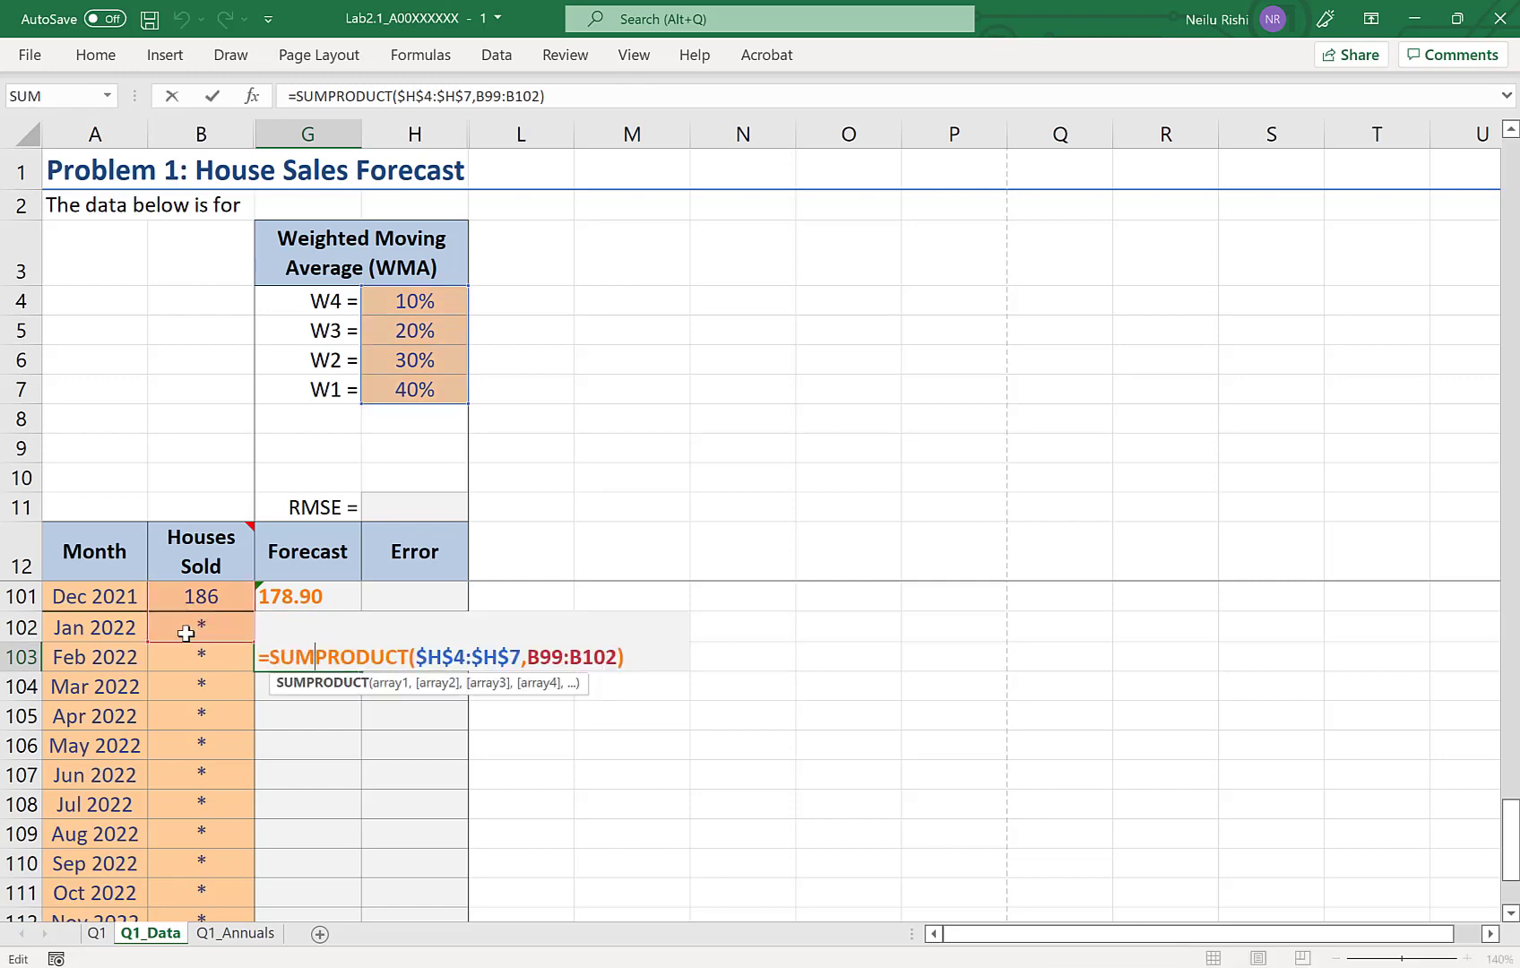
Set G103 to =$G$102 and fill it down to G114, showing 182.40 throughout.
{"action": "key", "text": "Escape"}
{"action": "type", "text": "="}
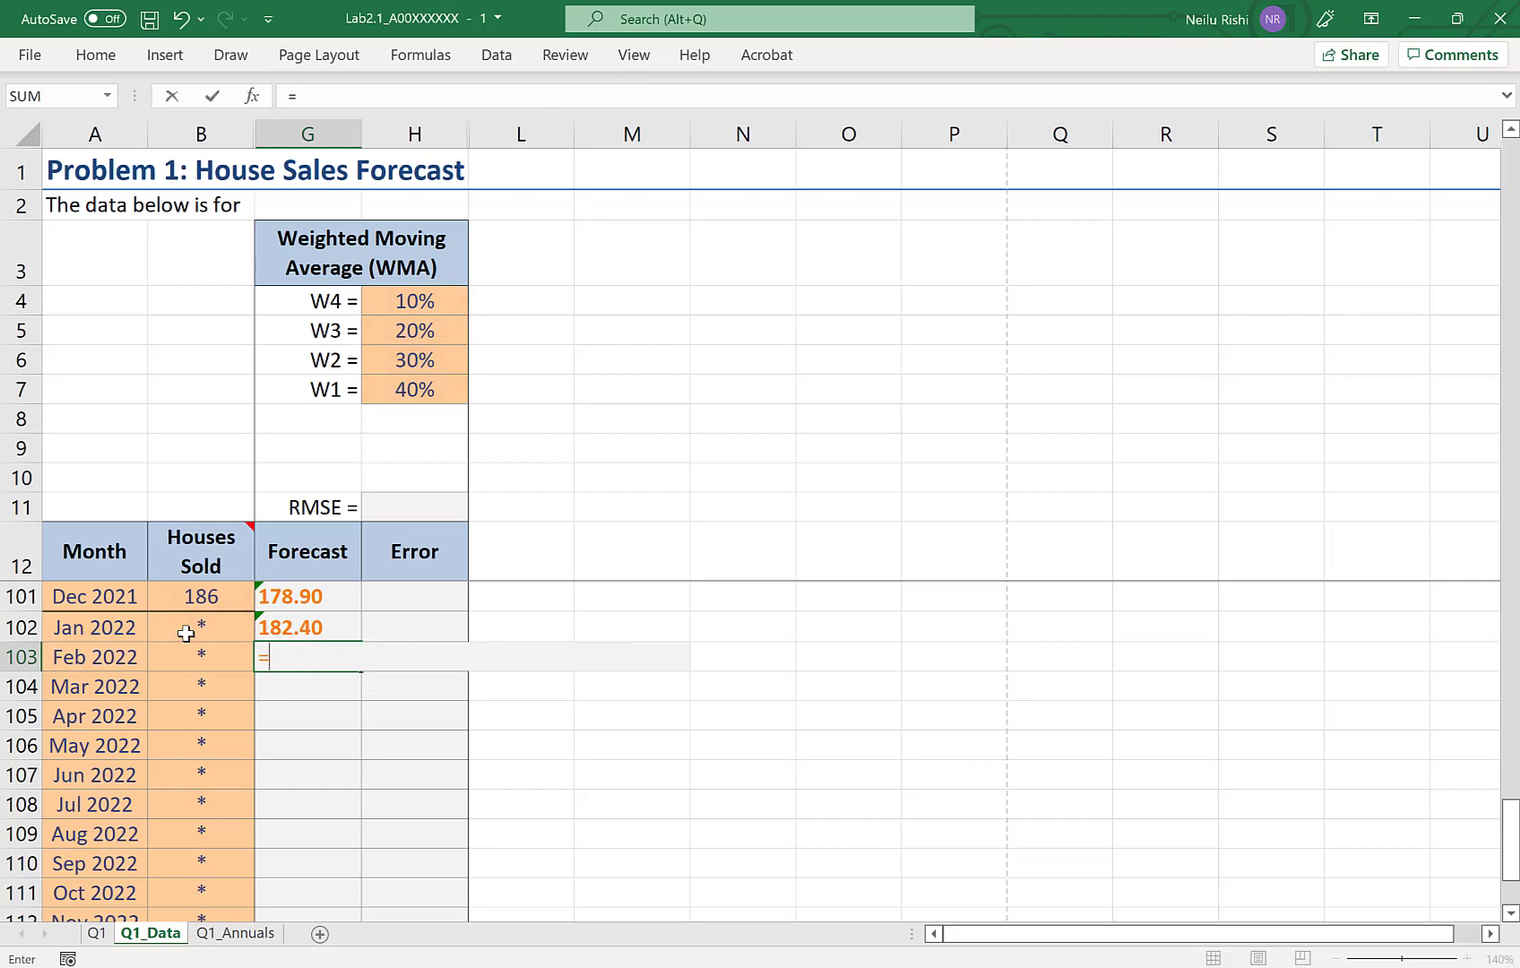
{"action": "key", "text": "Up"}
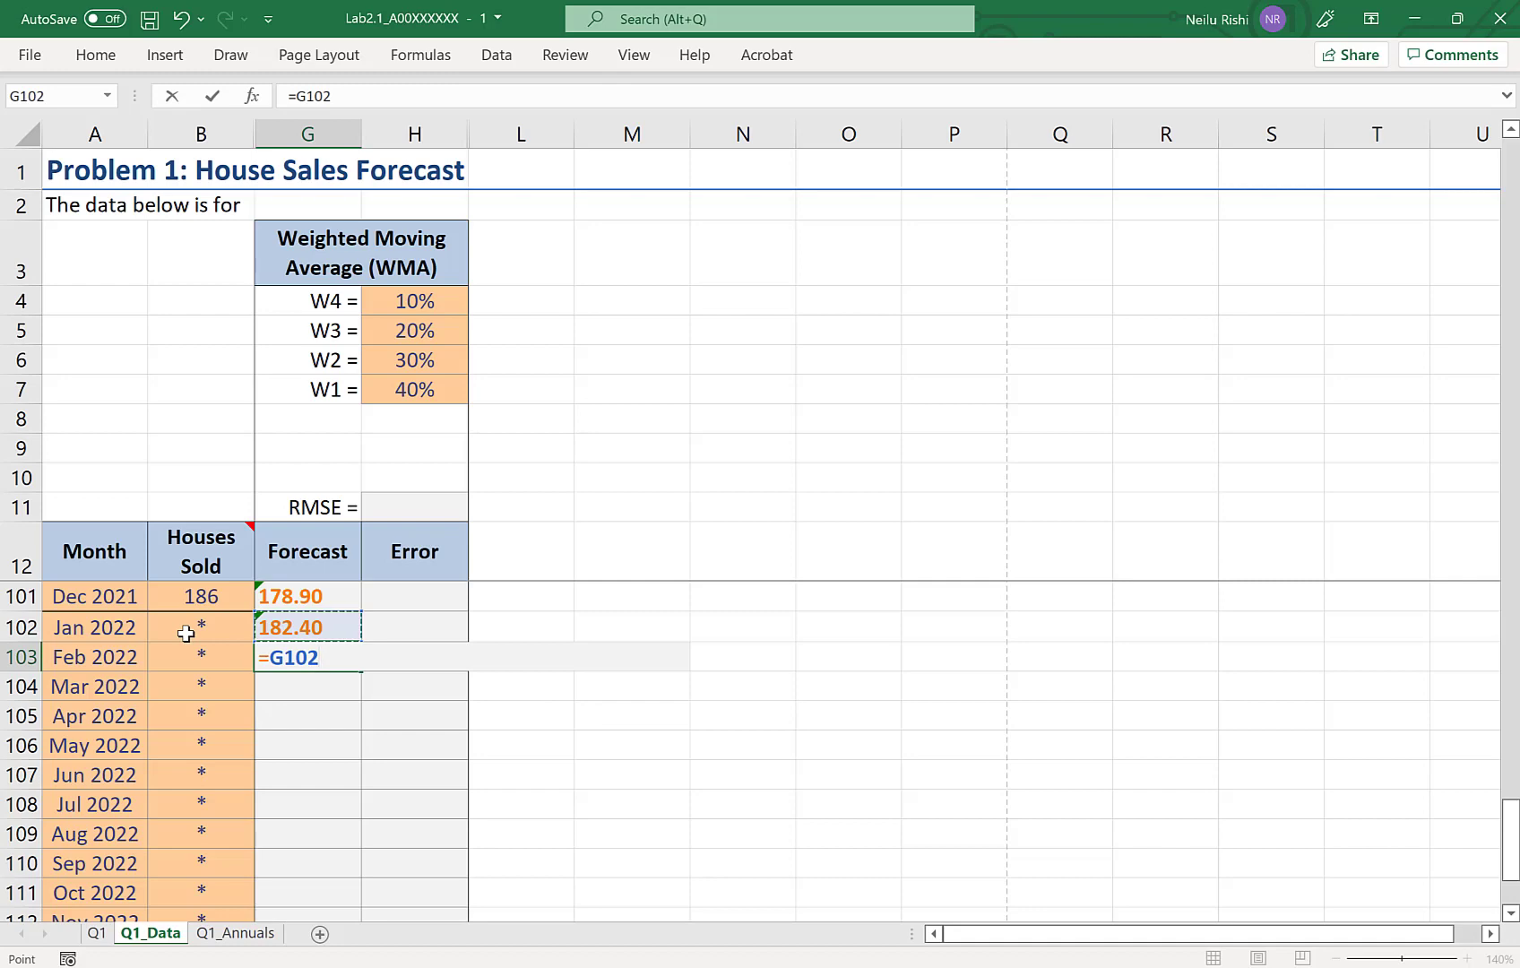
{"action": "key", "text": "F4"}
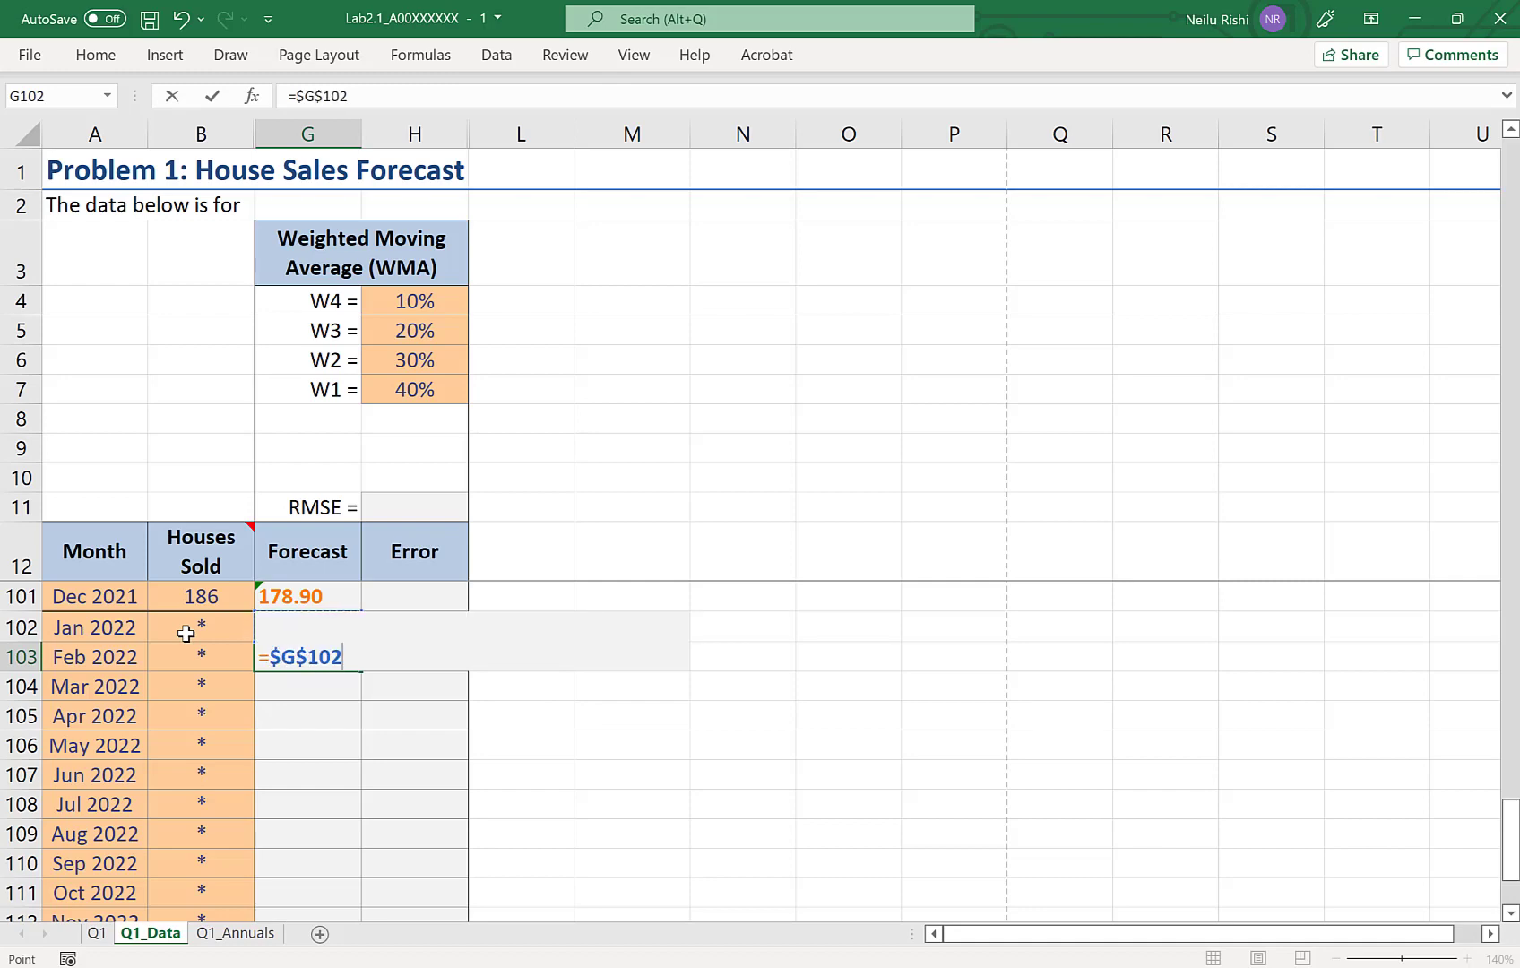
{"action": "key", "text": "Return"}
{"action": "left_click", "coordinate": [293, 656]}
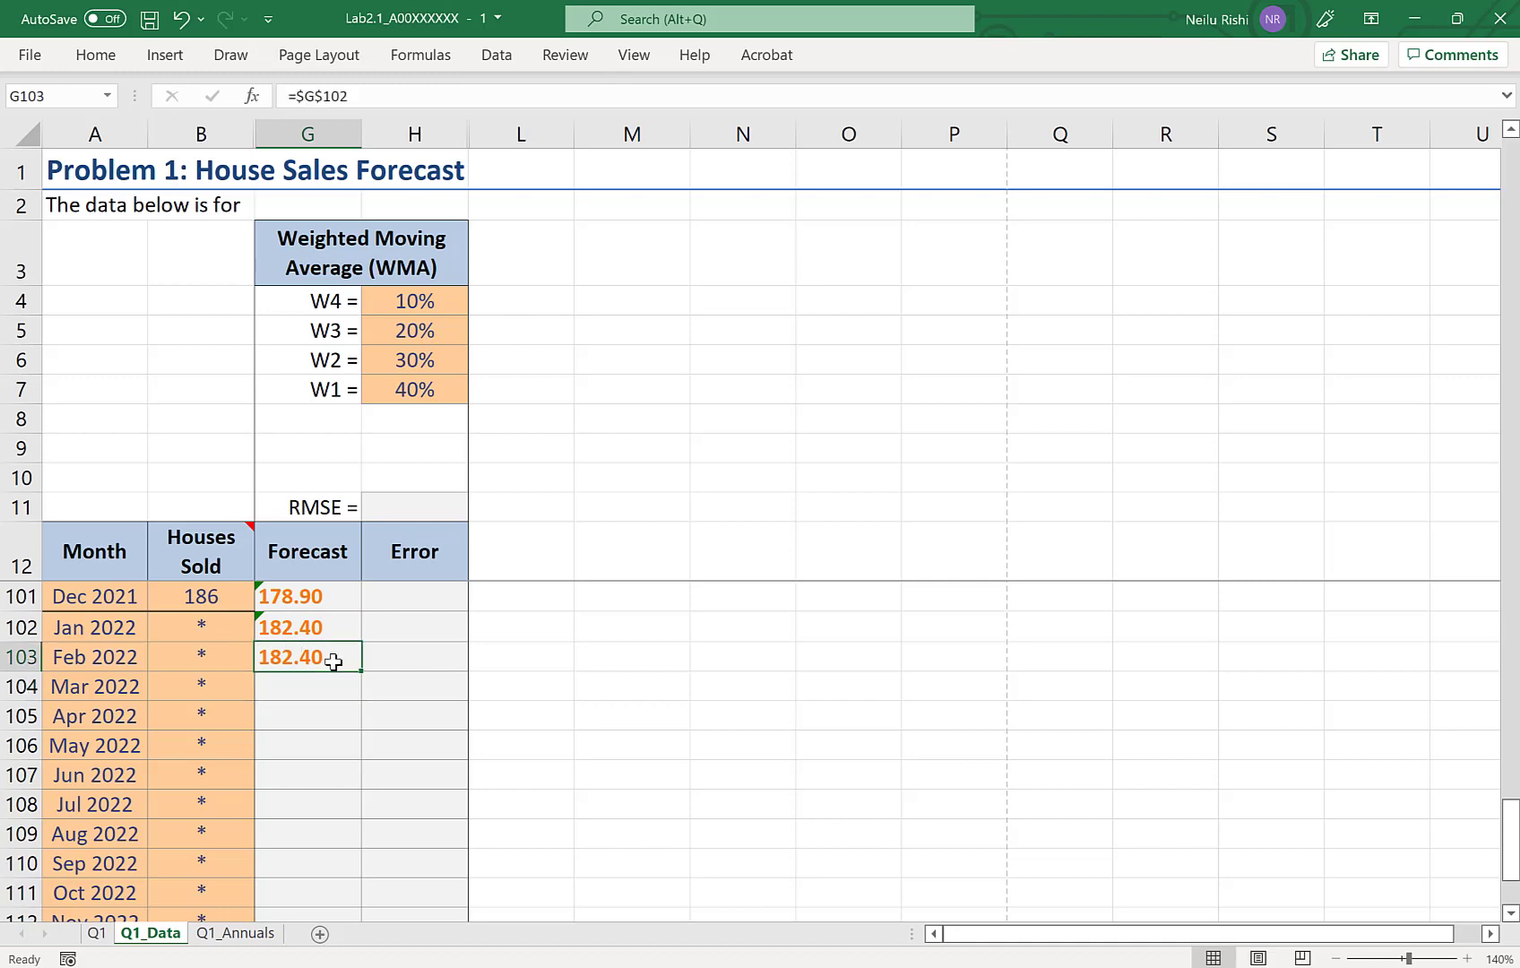
{"action": "double_click", "coordinate": [334, 661]}
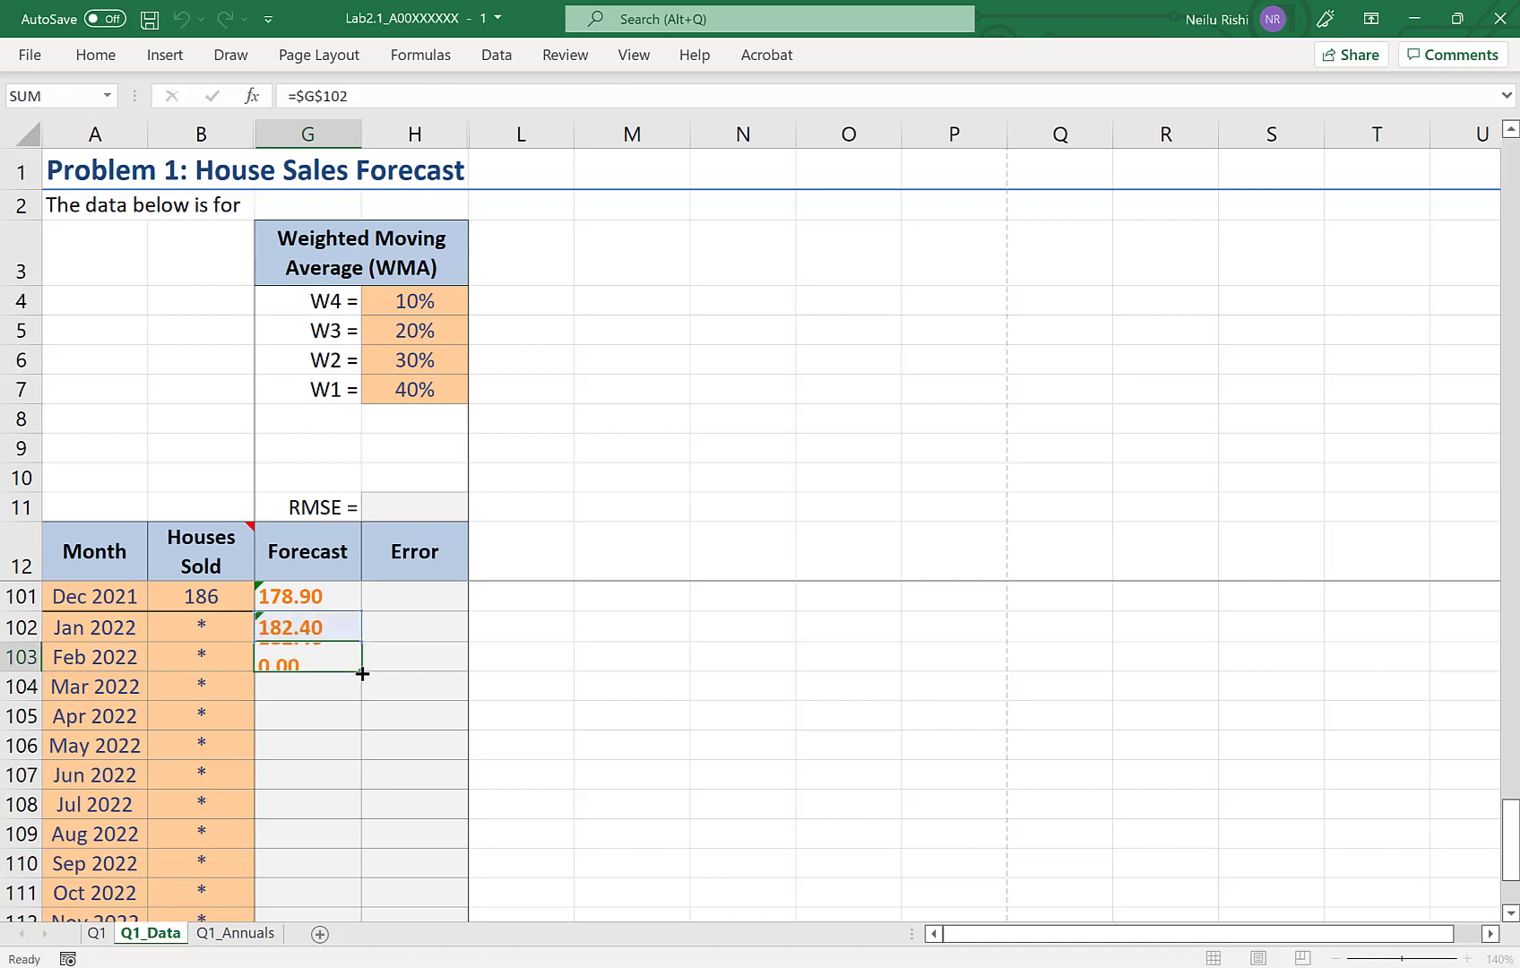
{"action": "left_click_drag", "start_coordinate": [362, 673], "coordinate": [296, 616]}
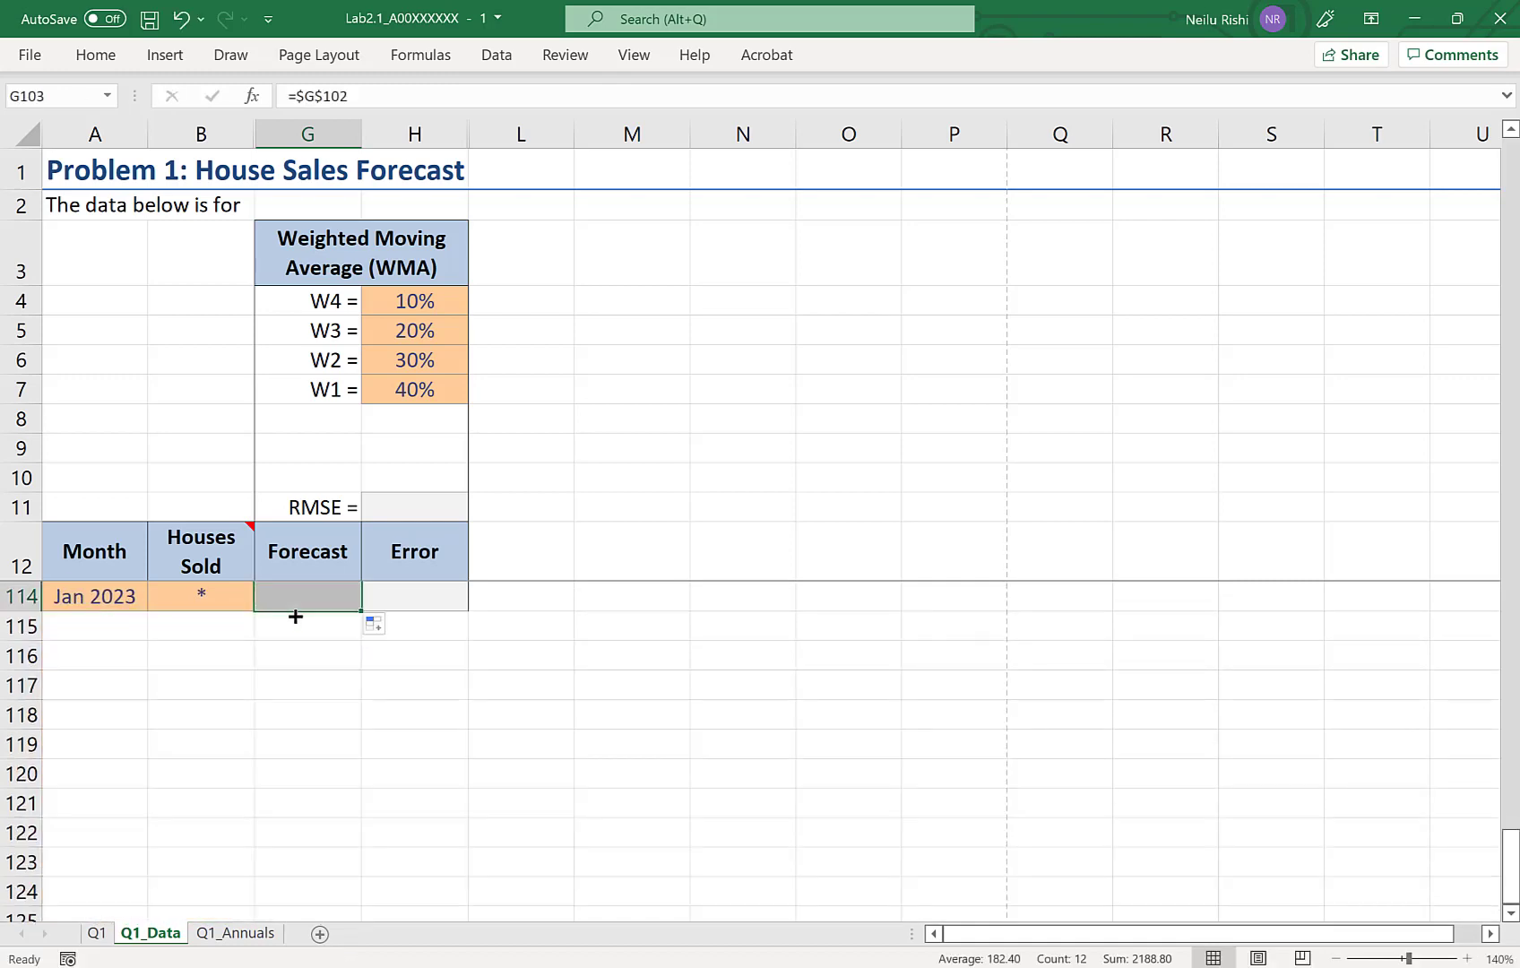
{"action": "scroll", "coordinate": [308, 706], "scroll_direction": "up", "scroll_amount": 5}
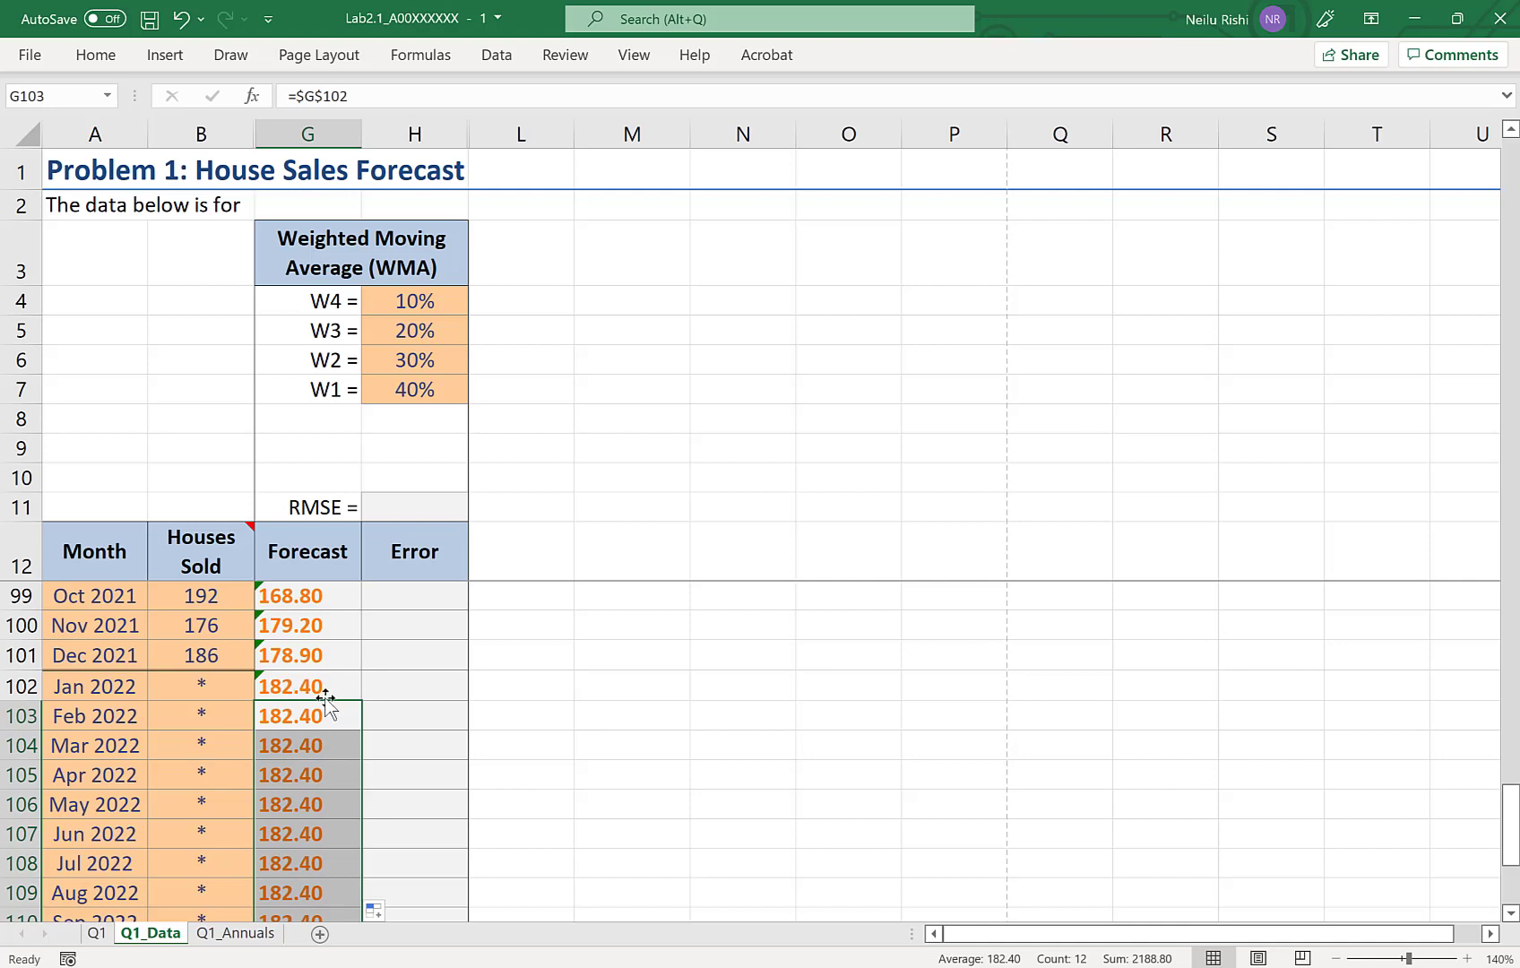
{"action": "left_click", "coordinate": [494, 716]}
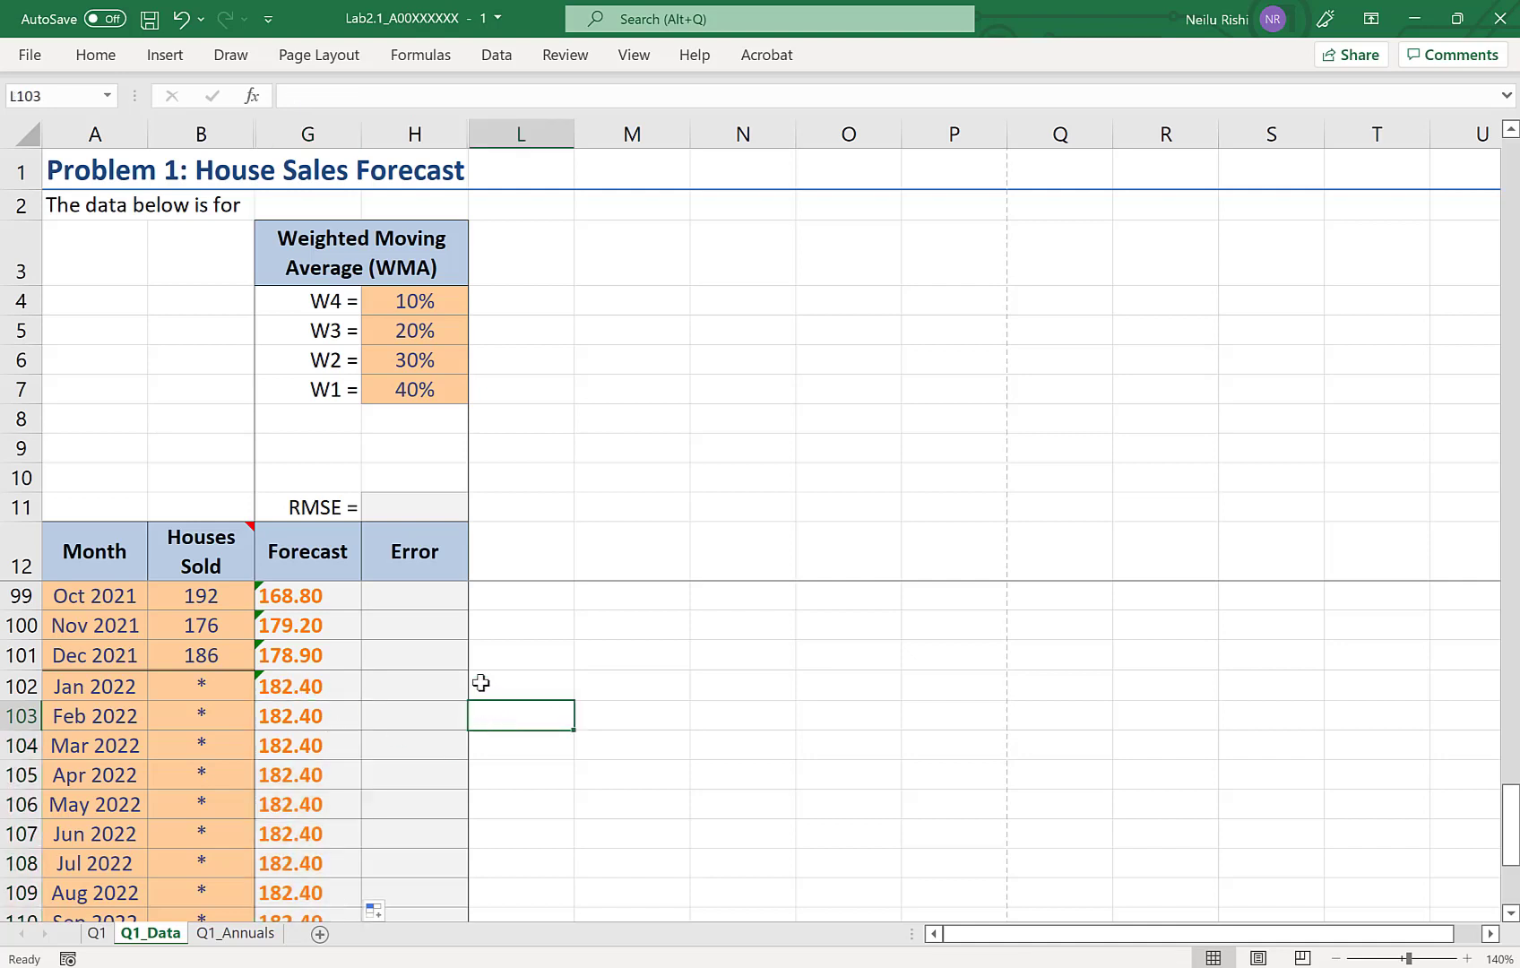